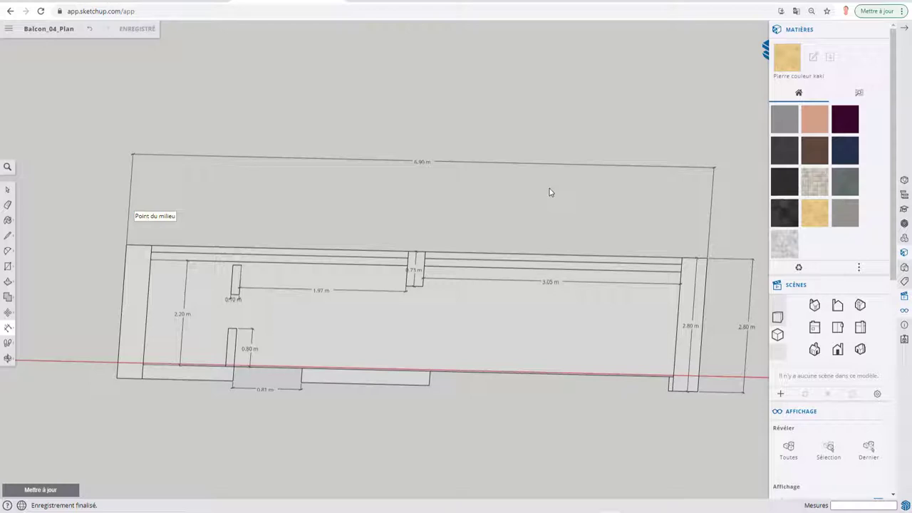
Step: Cycle through the Front, Back and Front elevations, finishing on the Top plan view
{"action": "scroll", "coordinate": [544, 328], "scroll_direction": "up", "scroll_amount": 1}
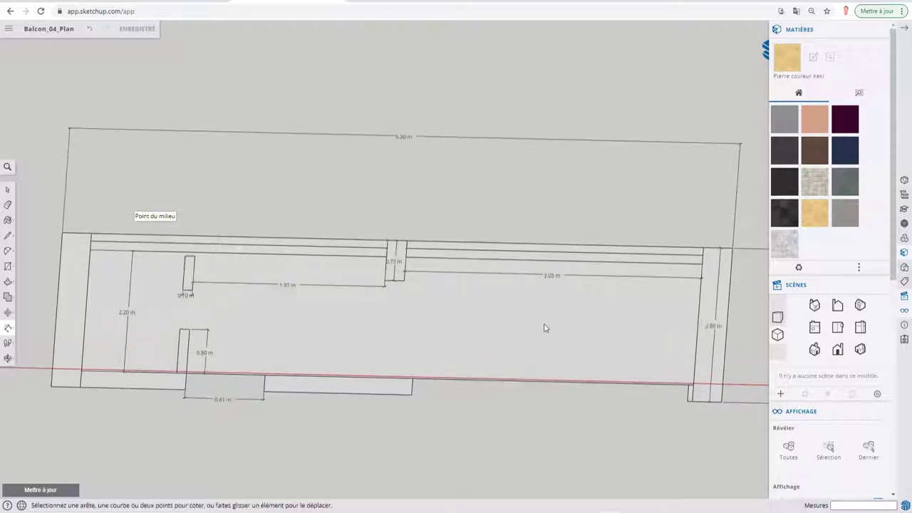
{"action": "scroll", "coordinate": [544, 328], "scroll_direction": "down", "scroll_amount": 1}
{"action": "mouse_move", "coordinate": [544, 327]}
{"action": "middle_mouse_down"}
{"action": "mouse_move", "coordinate": [595, 319]}
{"action": "mouse_move", "coordinate": [556, 312]}
{"action": "mouse_move", "coordinate": [561, 318]}
{"action": "middle_mouse_up"}
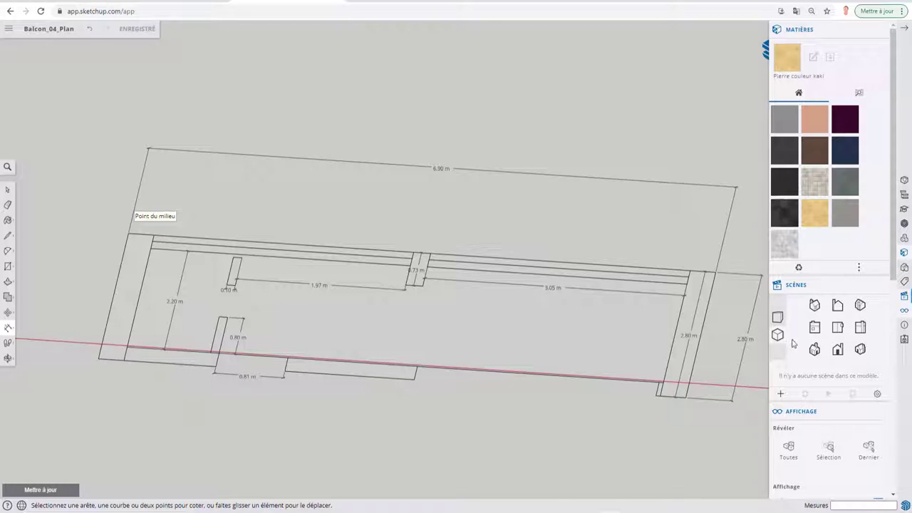
{"action": "left_click", "coordinate": [815, 329]}
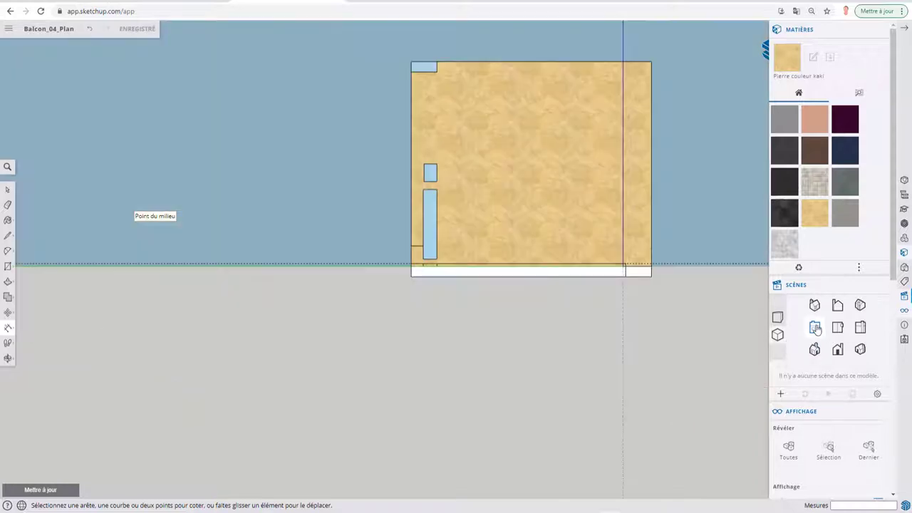
{"action": "left_click", "coordinate": [837, 306]}
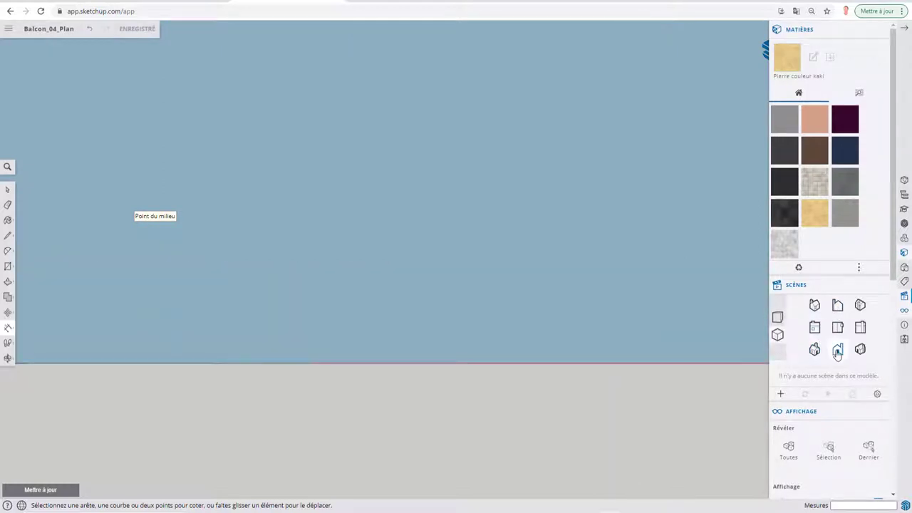
{"action": "left_click", "coordinate": [815, 330]}
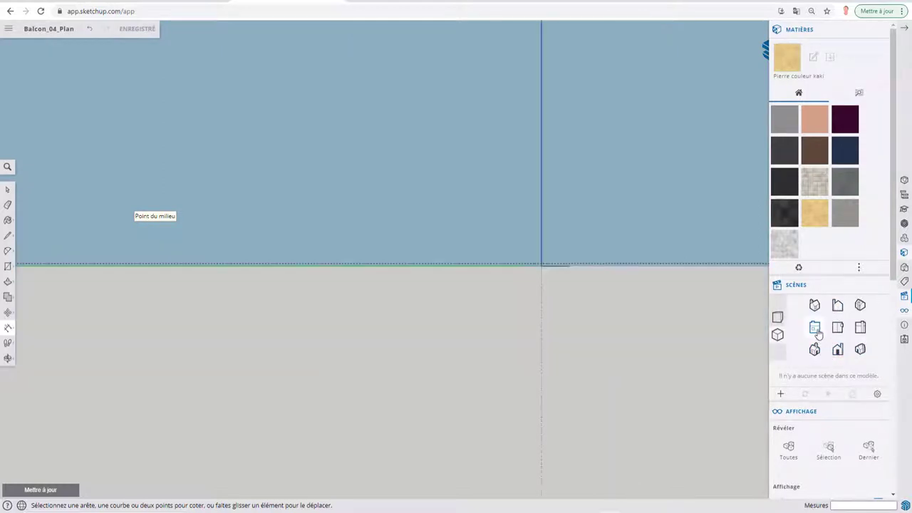
{"action": "left_click", "coordinate": [838, 330]}
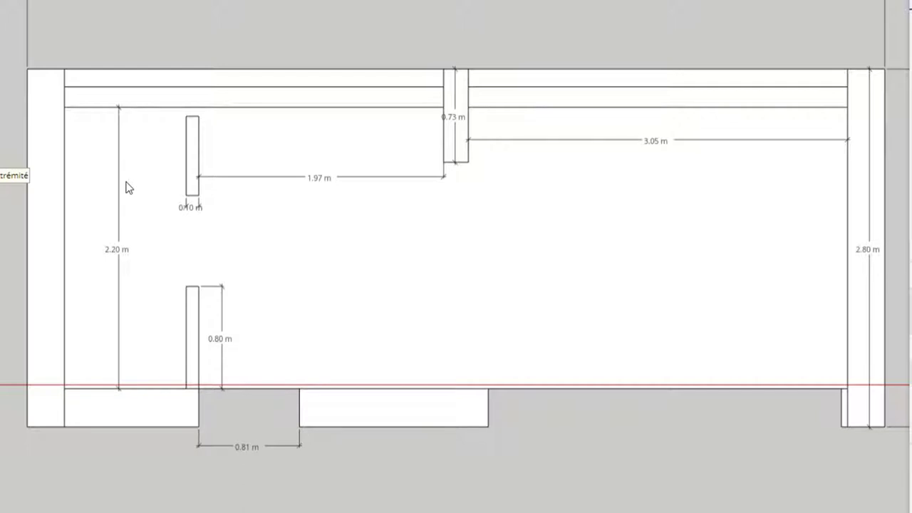
{"action": "left_click", "coordinate": [199, 114]}
{"action": "key", "text": "m"}
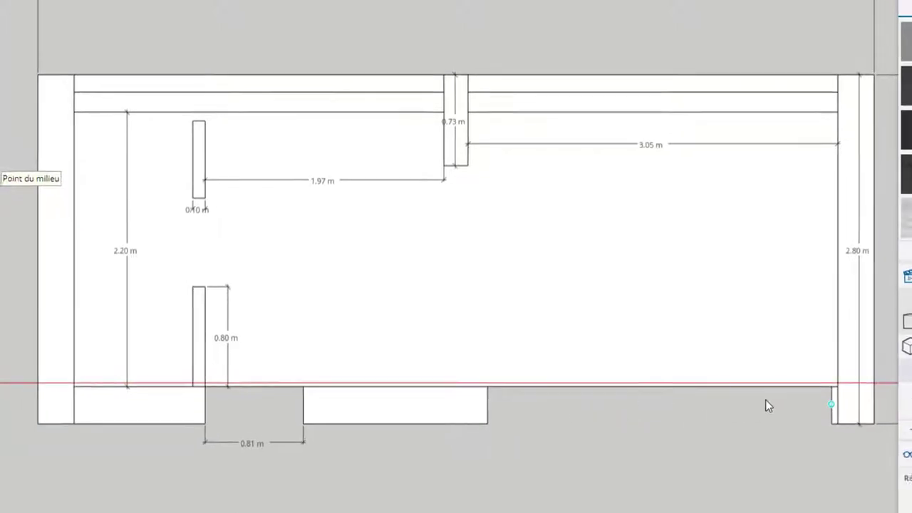
{"action": "mouse_move", "coordinate": [437, 298]}
{"action": "middle_mouse_down"}
{"action": "mouse_move", "coordinate": [450, 226]}
{"action": "mouse_move", "coordinate": [431, 220]}
{"action": "middle_mouse_up"}
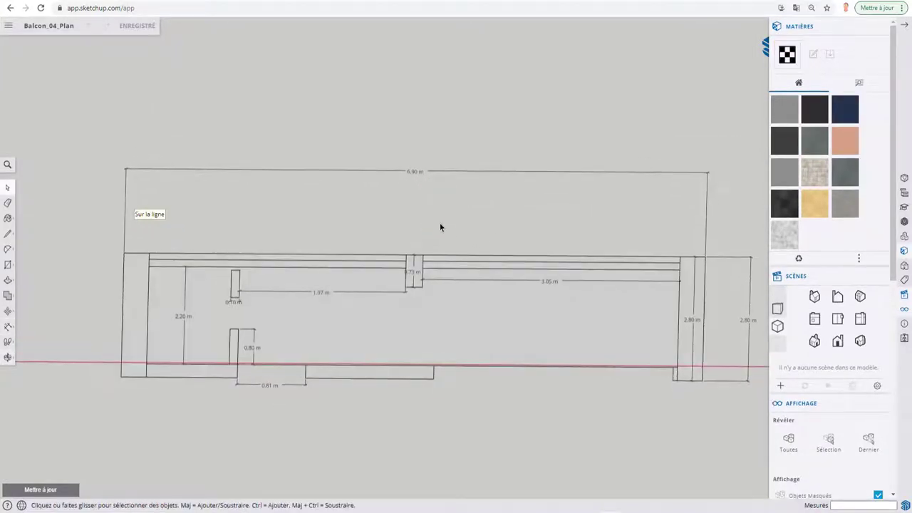
Step: Window-select the whole dimensioned plan and move it well to the left
{"action": "mouse_move", "coordinate": [347, 276]}
{"action": "middle_mouse_down"}
{"action": "mouse_move", "coordinate": [600, 242]}
{"action": "mouse_move", "coordinate": [577, 221]}
{"action": "middle_mouse_up"}
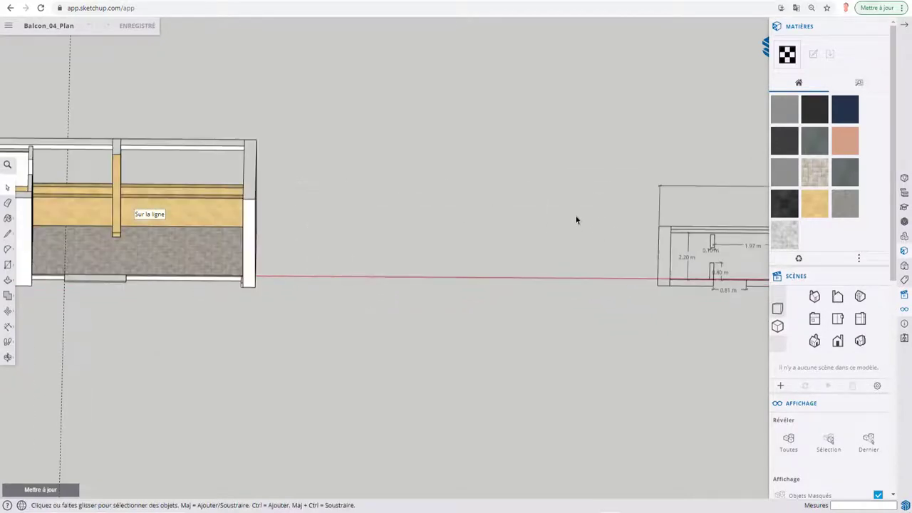
{"action": "middle_click_drag", "start_coordinate": [656, 181], "coordinate": [370, 190], "text": "shift"}
{"action": "mouse_move", "coordinate": [338, 146]}
{"action": "left_mouse_down"}
{"action": "mouse_move", "coordinate": [506, 362]}
{"action": "mouse_move", "coordinate": [758, 391]}
{"action": "left_mouse_up"}
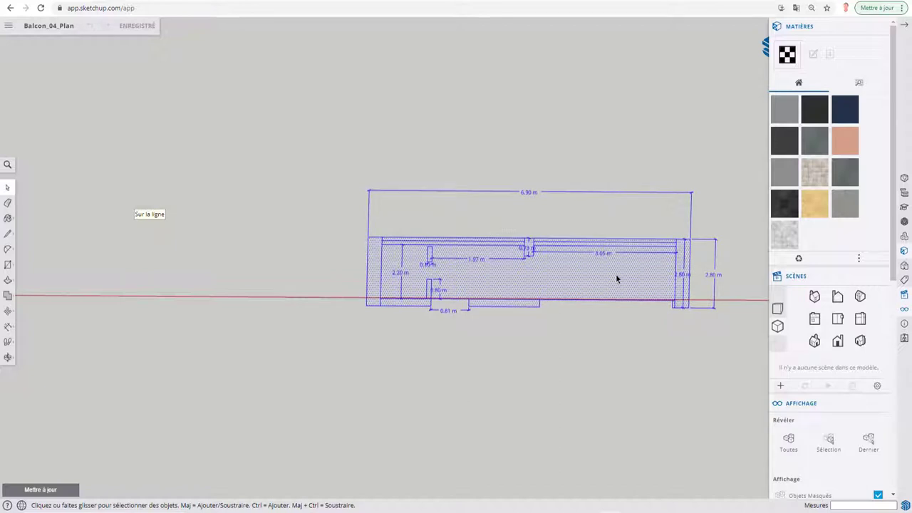
{"action": "key", "text": "m"}
{"action": "left_click", "coordinate": [587, 273]}
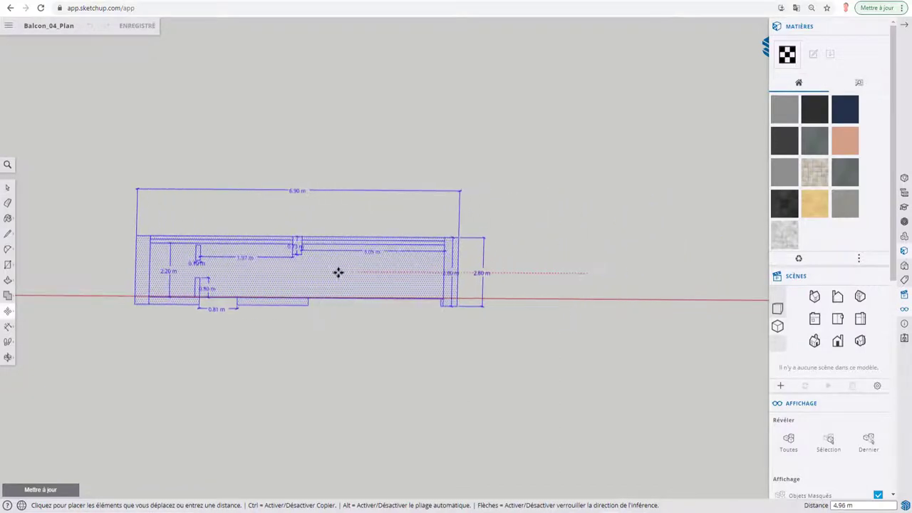
{"action": "left_click", "coordinate": [283, 273]}
Step: Move the plan again to sit just right of the textured balcony model, then deselect it
{"action": "mouse_move", "coordinate": [204, 310]}
{"action": "middle_mouse_down", "text": "shift"}
{"action": "mouse_move", "coordinate": [648, 291]}
{"action": "mouse_move", "coordinate": [377, 355]}
{"action": "mouse_move", "coordinate": [375, 383]}
{"action": "middle_mouse_up", "text": "shift"}
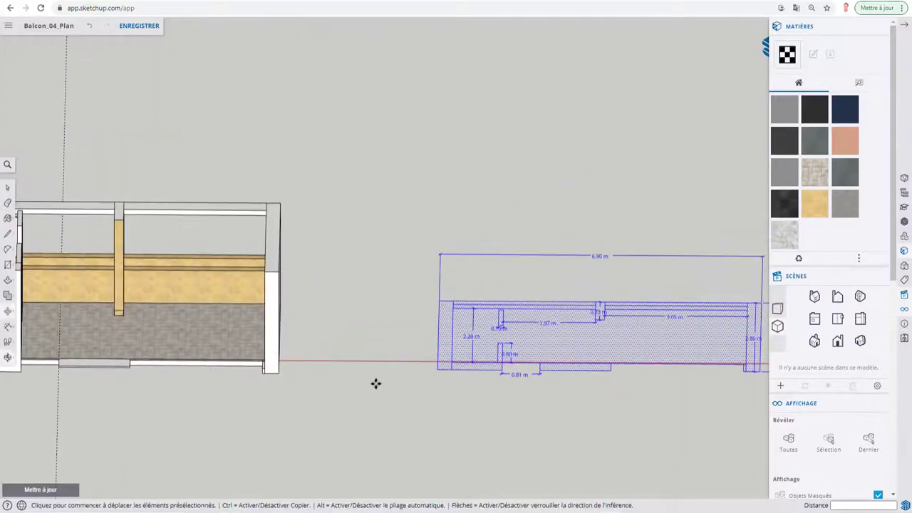
{"action": "left_click", "coordinate": [653, 332]}
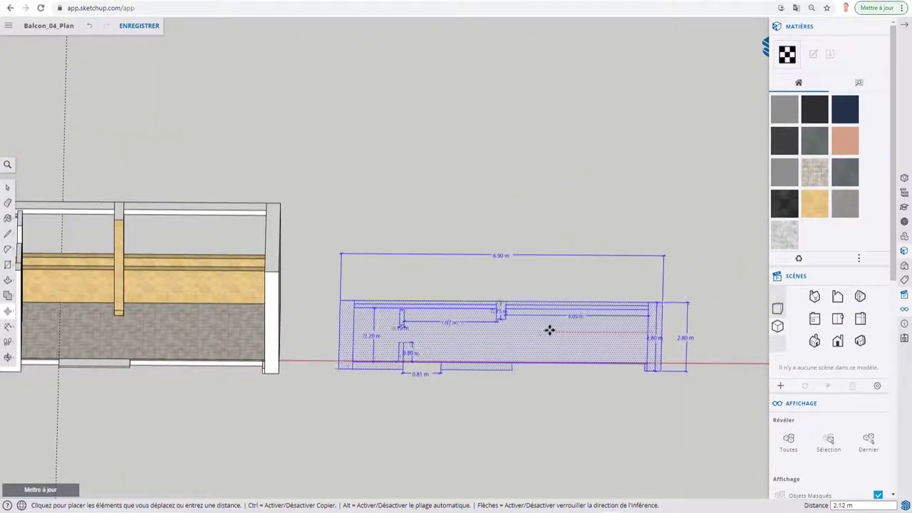
{"action": "left_click", "coordinate": [511, 339]}
{"action": "mouse_move", "coordinate": [511, 340]}
{"action": "middle_mouse_down"}
{"action": "mouse_move", "coordinate": [509, 330]}
{"action": "mouse_move", "coordinate": [428, 356]}
{"action": "mouse_move", "coordinate": [576, 320]}
{"action": "mouse_move", "coordinate": [550, 315]}
{"action": "mouse_move", "coordinate": [576, 320]}
{"action": "middle_mouse_up"}
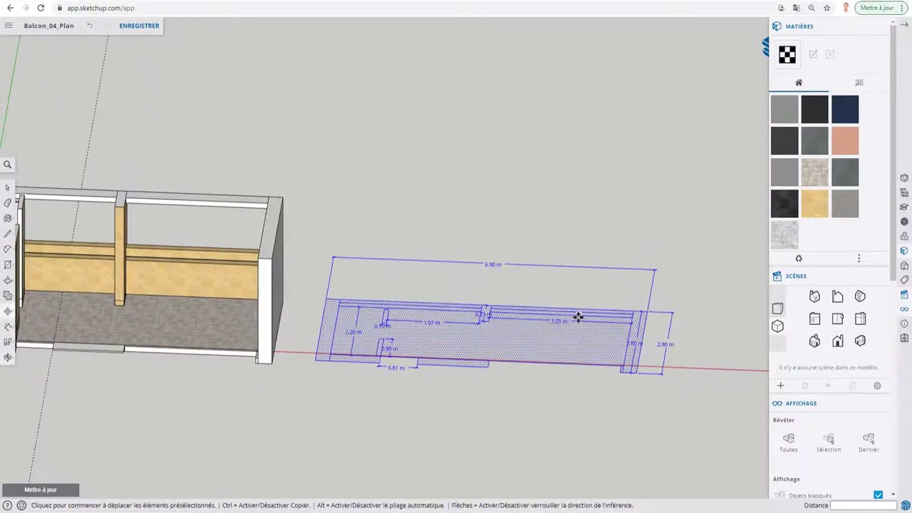
{"action": "left_click", "coordinate": [585, 379]}
{"action": "key", "text": "space"}
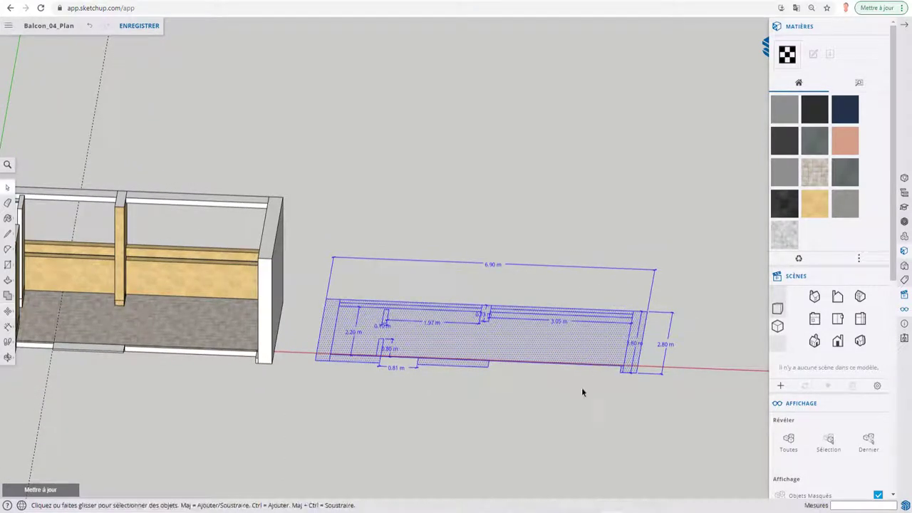
{"action": "left_click", "coordinate": [582, 387]}
{"action": "scroll", "coordinate": [658, 358], "scroll_direction": "up", "scroll_amount": 3}
Step: Erase the outer outline with its 6.90 m dimension and the right-end 2.80 m dimension
{"action": "scroll", "coordinate": [658, 358], "scroll_direction": "down", "scroll_amount": 2}
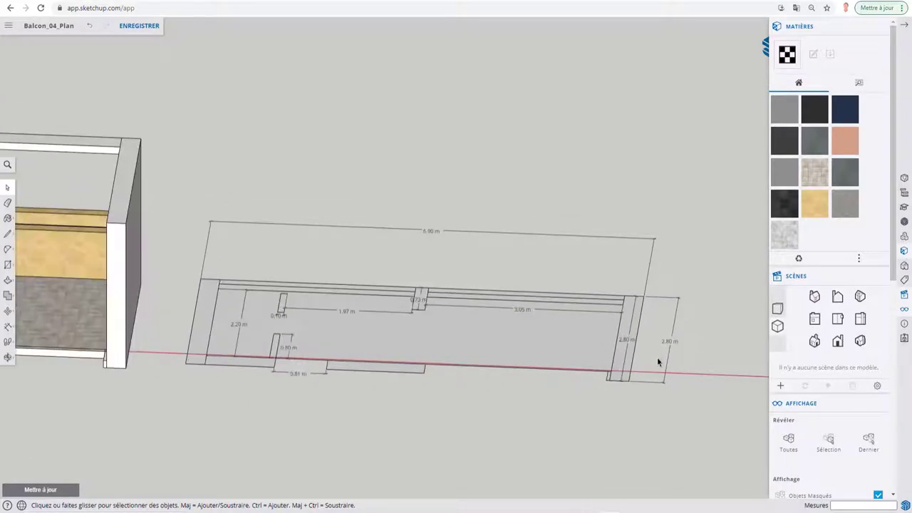
{"action": "key", "text": "e"}
{"action": "left_click", "coordinate": [639, 238]}
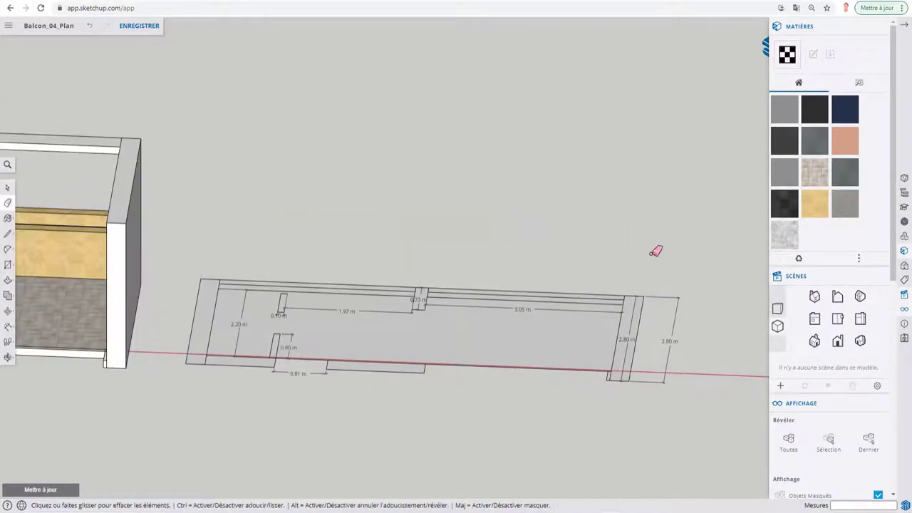
{"action": "left_click", "coordinate": [676, 351]}
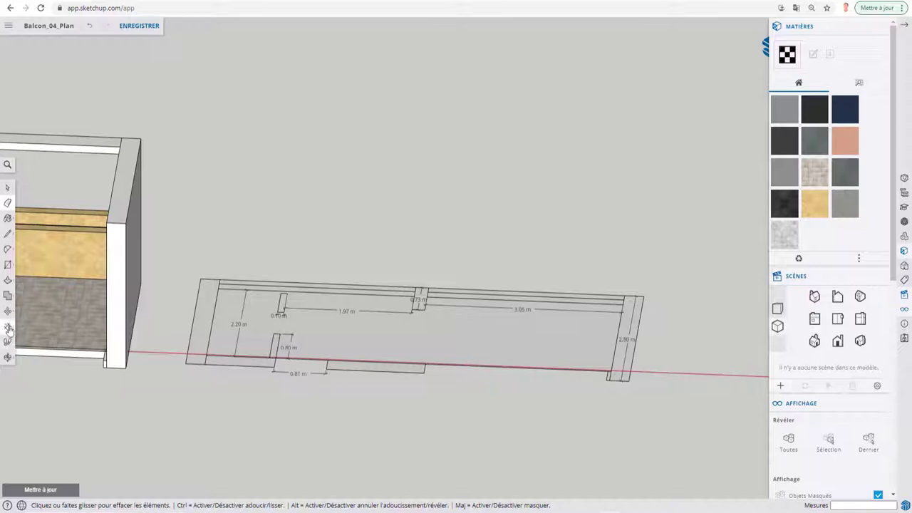
Step: Add a test 2.80 m linear dimension along the plan's left side
{"action": "left_click", "coordinate": [9, 329]}
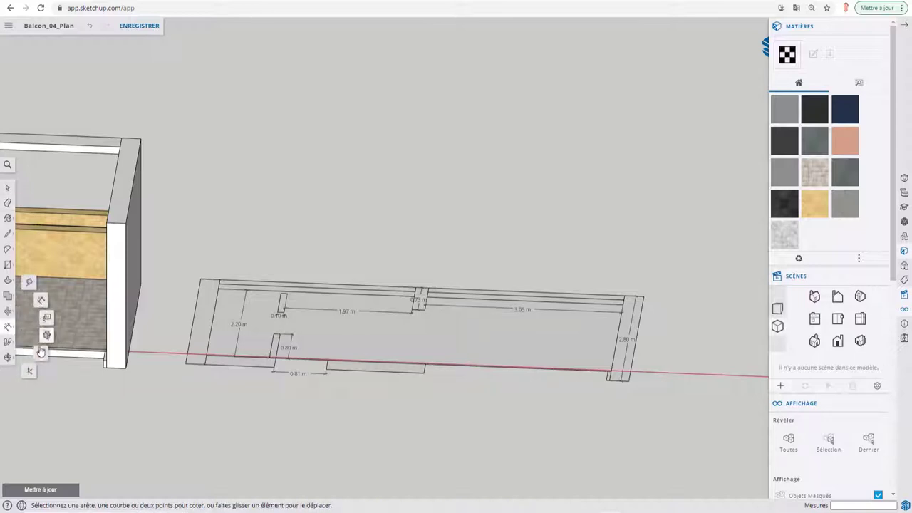
{"action": "left_click", "coordinate": [41, 302]}
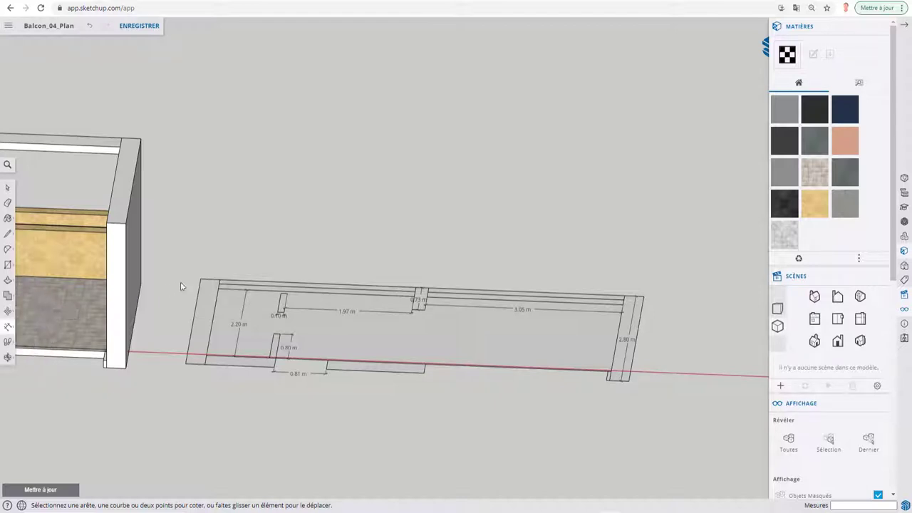
{"action": "left_click", "coordinate": [208, 282]}
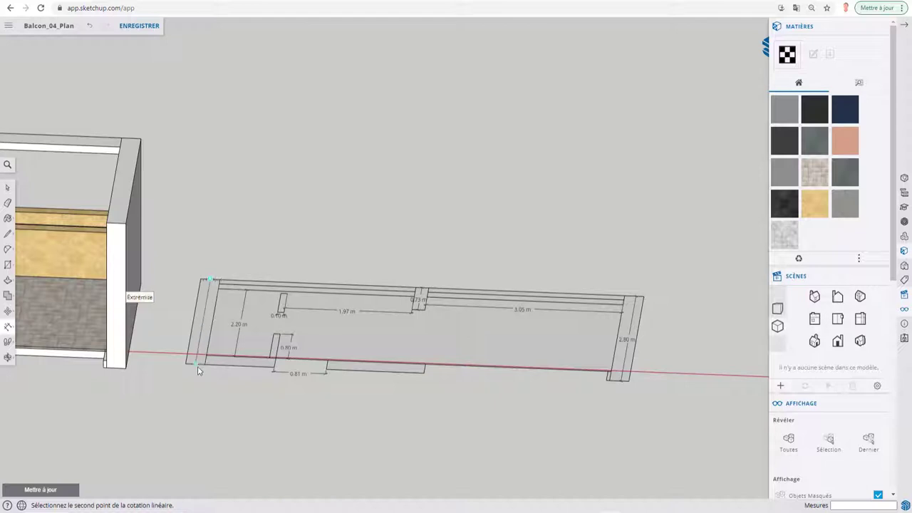
{"action": "left_click", "coordinate": [198, 368]}
{"action": "left_click", "coordinate": [164, 335]}
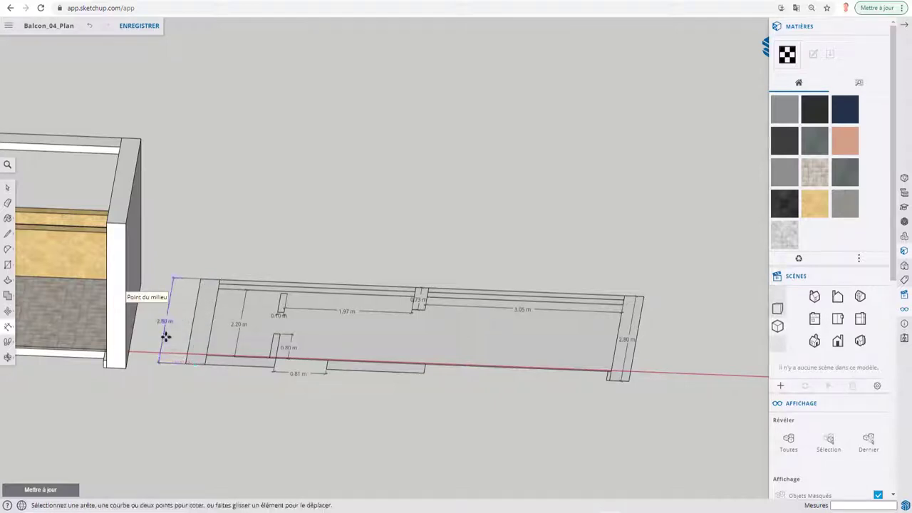
Step: Erase the test dimension plus the 2.20, 1.97, 0.10, 0.80, 0.81, 0.73 and 3.05 m dimensions
{"action": "key", "text": "e"}
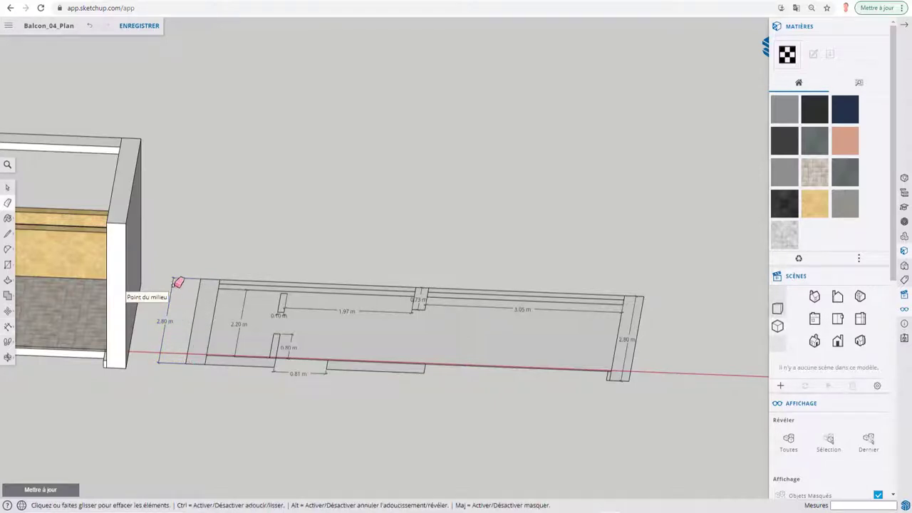
{"action": "left_click", "coordinate": [179, 278]}
{"action": "scroll", "coordinate": [242, 322], "scroll_direction": "up", "scroll_amount": 3}
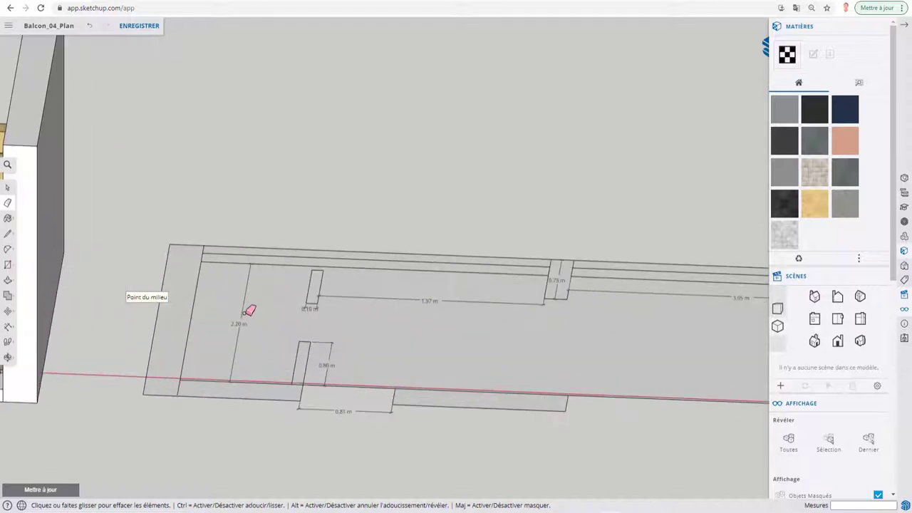
{"action": "left_click", "coordinate": [244, 321]}
{"action": "left_click", "coordinate": [378, 305]}
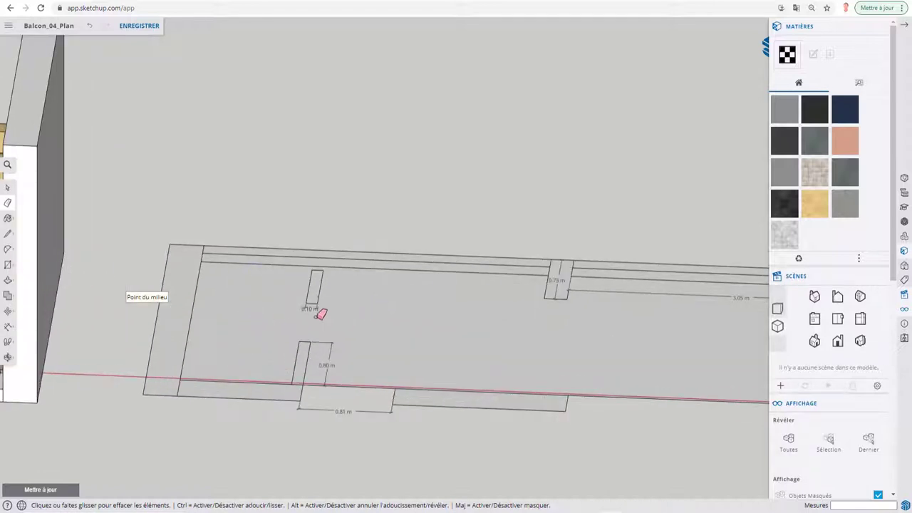
{"action": "left_click", "coordinate": [316, 310]}
{"action": "left_click", "coordinate": [329, 362]}
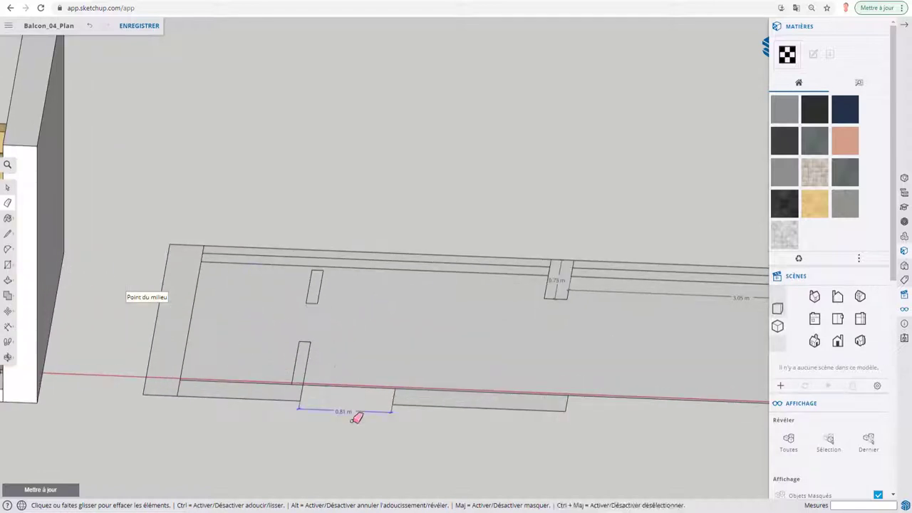
{"action": "left_click", "coordinate": [355, 412]}
{"action": "left_click", "coordinate": [560, 275]}
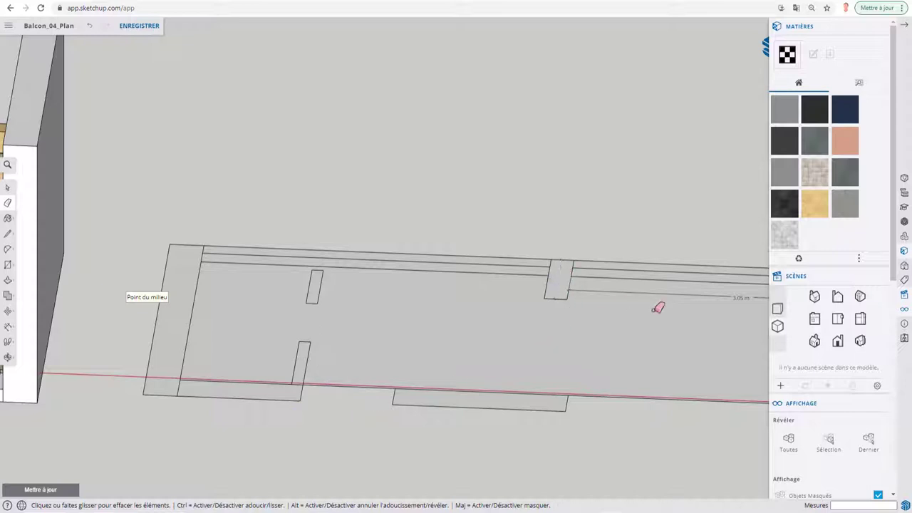
{"action": "left_click", "coordinate": [737, 299]}
{"action": "scroll", "coordinate": [603, 287], "scroll_direction": "down", "scroll_amount": 3}
{"action": "mouse_move", "coordinate": [603, 285]}
{"action": "middle_mouse_down"}
{"action": "mouse_move", "coordinate": [581, 330]}
{"action": "mouse_move", "coordinate": [444, 342]}
{"action": "middle_mouse_up"}
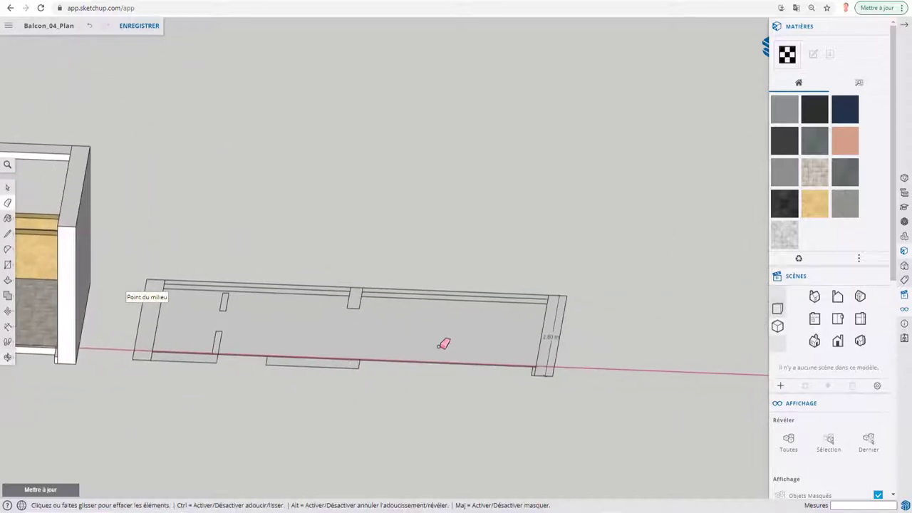
Step: Erase the right post's 2.80 m label and push the post up to 2.20 m
{"action": "left_click", "coordinate": [551, 337]}
{"action": "key", "text": "p"}
{"action": "left_click", "coordinate": [547, 348]}
{"action": "type", "text": "2.2"}
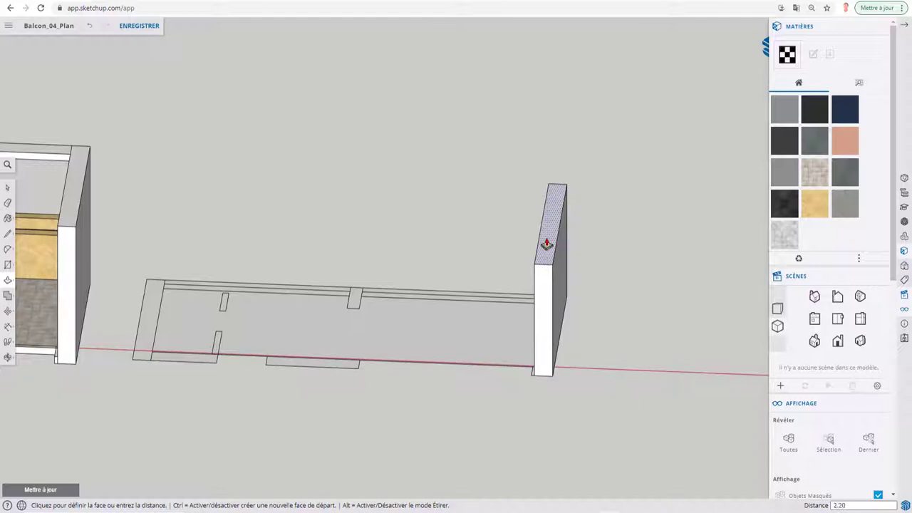
{"action": "key", "text": "Return"}
Step: Raise the middle and left floor strips to the same full post height
{"action": "scroll", "coordinate": [513, 289], "scroll_direction": "up", "scroll_amount": 3}
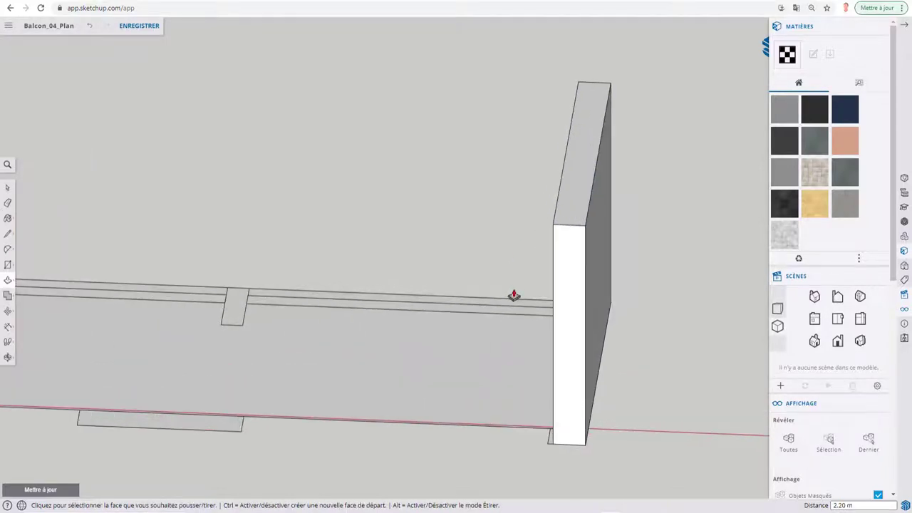
{"action": "middle_click_drag", "start_coordinate": [513, 295], "coordinate": [605, 295]}
{"action": "scroll", "coordinate": [403, 332], "scroll_direction": "down", "scroll_amount": 2}
{"action": "scroll", "coordinate": [342, 318], "scroll_direction": "down", "scroll_amount": 1}
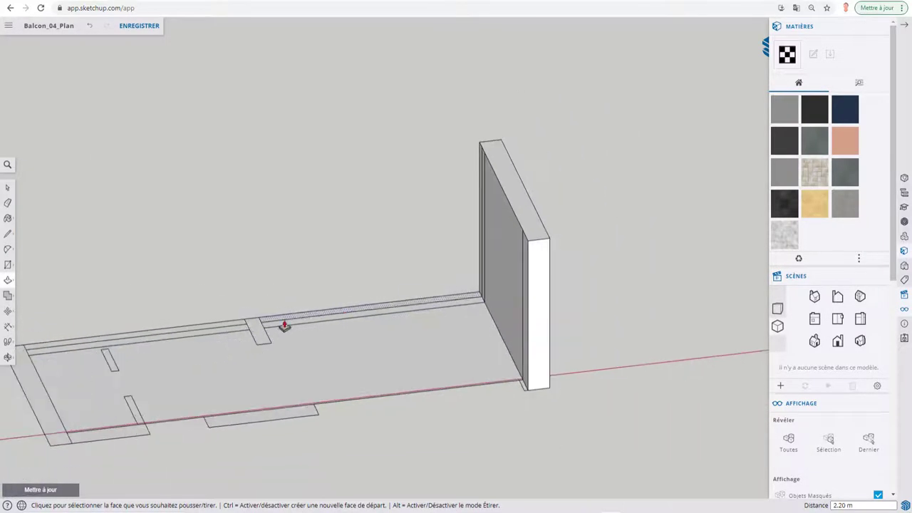
{"action": "double_click", "coordinate": [263, 338]}
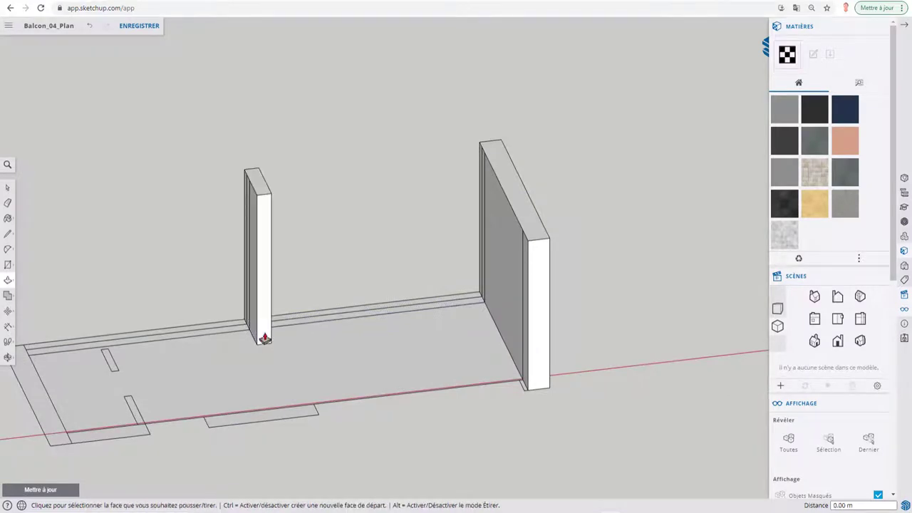
{"action": "mouse_move", "coordinate": [261, 336]}
{"action": "middle_mouse_down"}
{"action": "mouse_move", "coordinate": [322, 295]}
{"action": "mouse_move", "coordinate": [261, 313]}
{"action": "middle_mouse_up"}
{"action": "scroll", "coordinate": [261, 314], "scroll_direction": "up", "scroll_amount": 1}
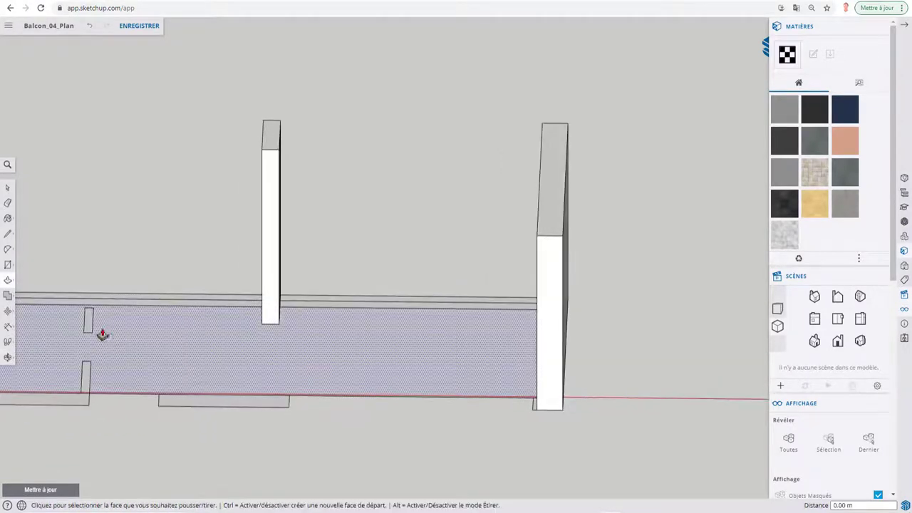
{"action": "double_click", "coordinate": [87, 322]}
{"action": "double_click", "coordinate": [84, 381]}
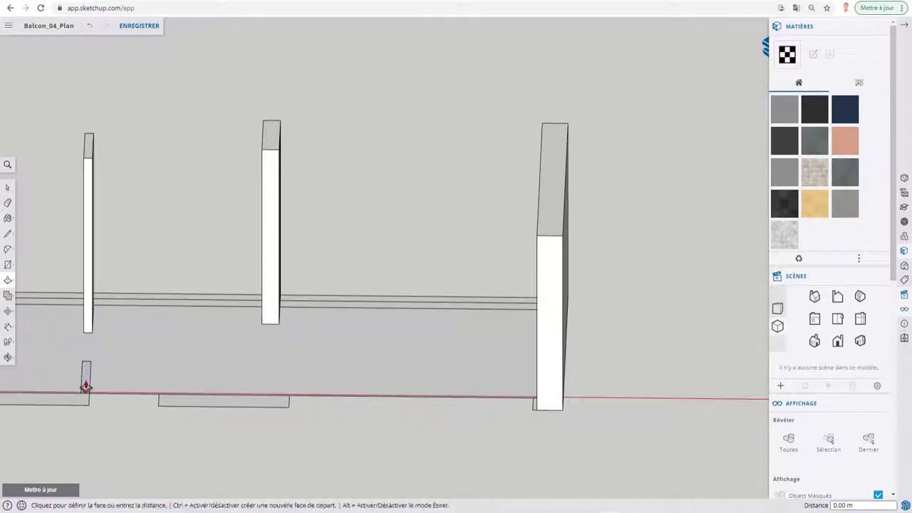
Step: Extrude the remaining floor strips into a full-height wall block and a long wall panel
{"action": "mouse_move", "coordinate": [224, 275]}
{"action": "middle_mouse_down"}
{"action": "mouse_move", "coordinate": [149, 271]}
{"action": "mouse_move", "coordinate": [171, 272]}
{"action": "mouse_move", "coordinate": [310, 369]}
{"action": "middle_mouse_up"}
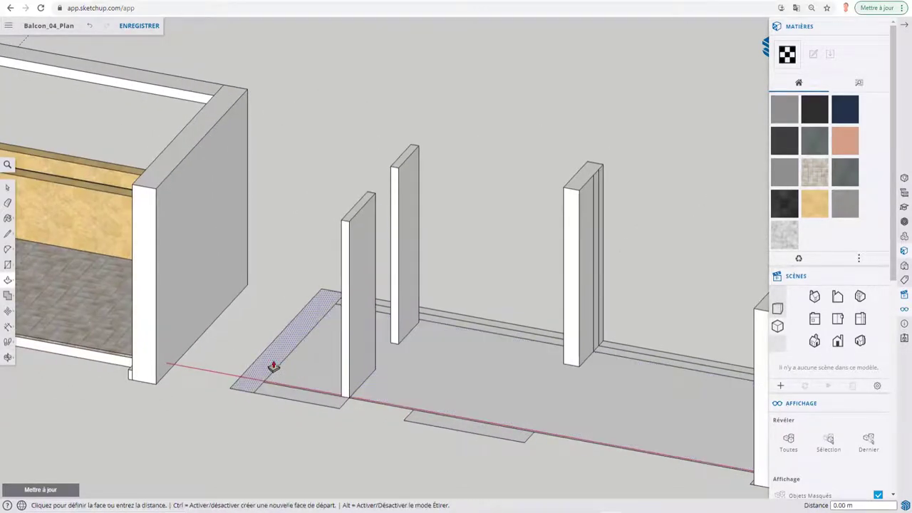
{"action": "double_click", "coordinate": [271, 367]}
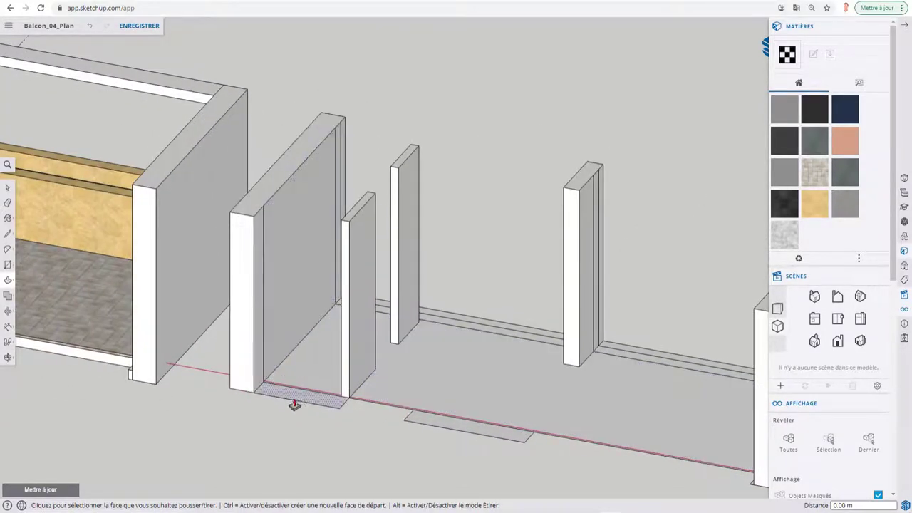
{"action": "double_click", "coordinate": [464, 429]}
{"action": "mouse_move", "coordinate": [472, 391]}
{"action": "middle_mouse_down"}
{"action": "mouse_move", "coordinate": [504, 341]}
{"action": "mouse_move", "coordinate": [511, 368]}
{"action": "mouse_move", "coordinate": [382, 337]}
{"action": "mouse_move", "coordinate": [210, 342]}
{"action": "mouse_move", "coordinate": [405, 308]}
{"action": "middle_mouse_up"}
{"action": "scroll", "coordinate": [405, 308], "scroll_direction": "up", "scroll_amount": 2}
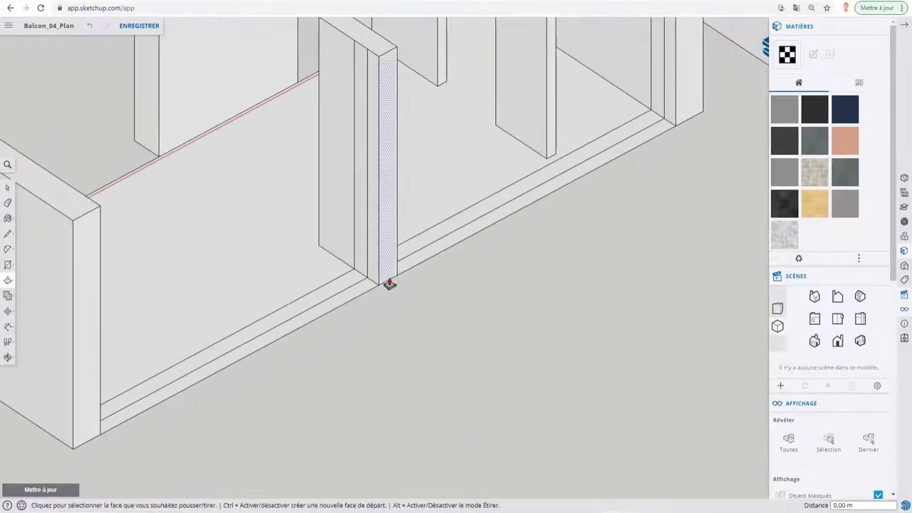
{"action": "scroll", "coordinate": [389, 283], "scroll_direction": "up", "scroll_amount": 2}
{"action": "scroll", "coordinate": [361, 244], "scroll_direction": "up", "scroll_amount": 2}
{"action": "scroll", "coordinate": [368, 309], "scroll_direction": "up", "scroll_amount": 1}
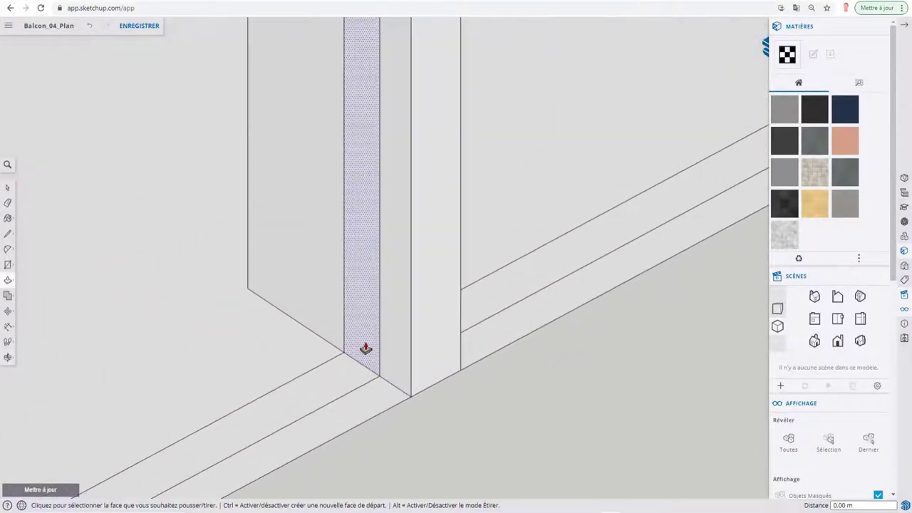
Step: Place a Tape Measure guide 0.08 m from the post's bottom edge
{"action": "key", "text": "t"}
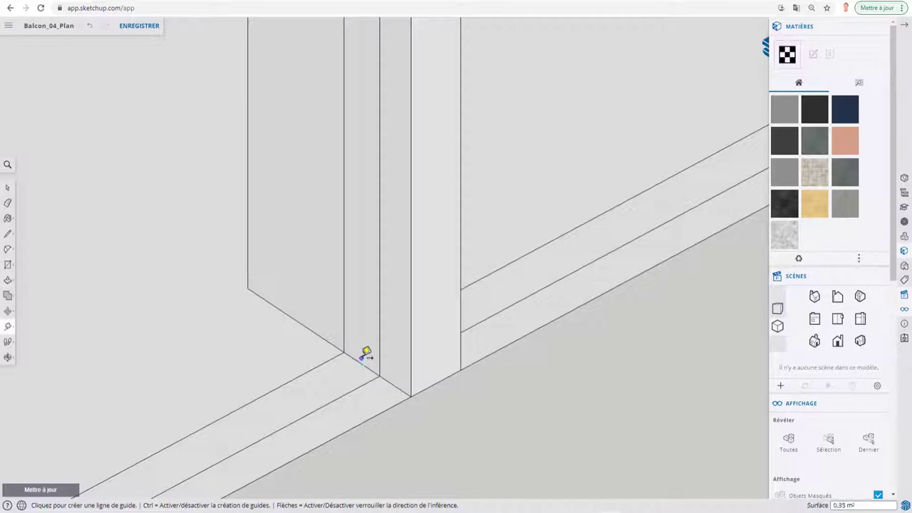
{"action": "left_click", "coordinate": [355, 359]}
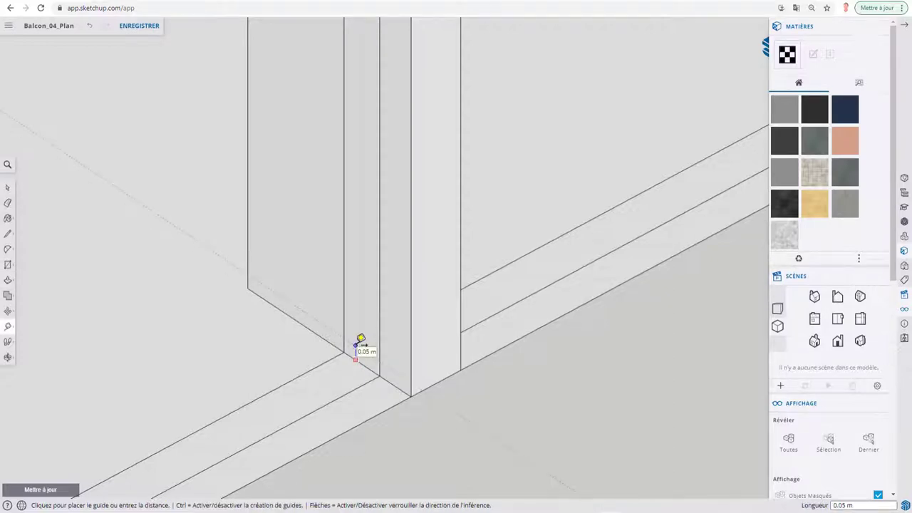
{"action": "type", "text": ".08"}
{"action": "key", "text": "Return"}
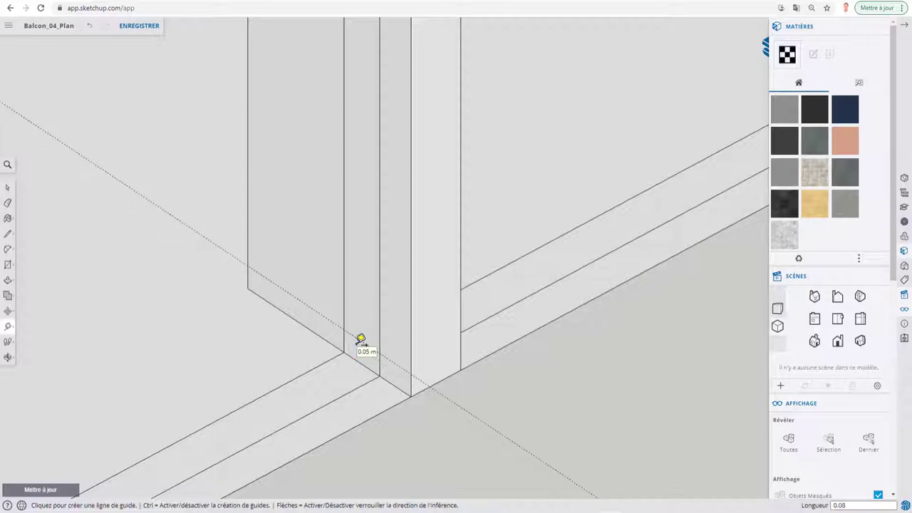
{"action": "key", "text": "l"}
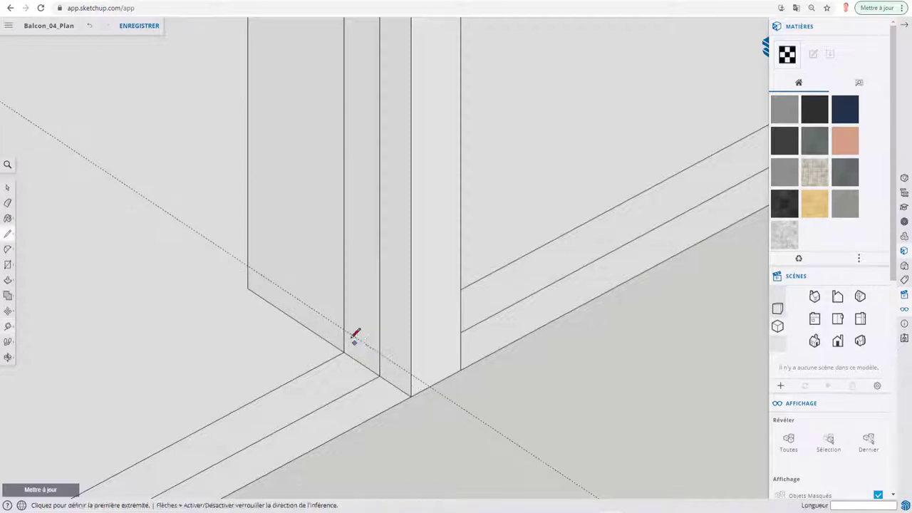
{"action": "left_click", "coordinate": [345, 329]}
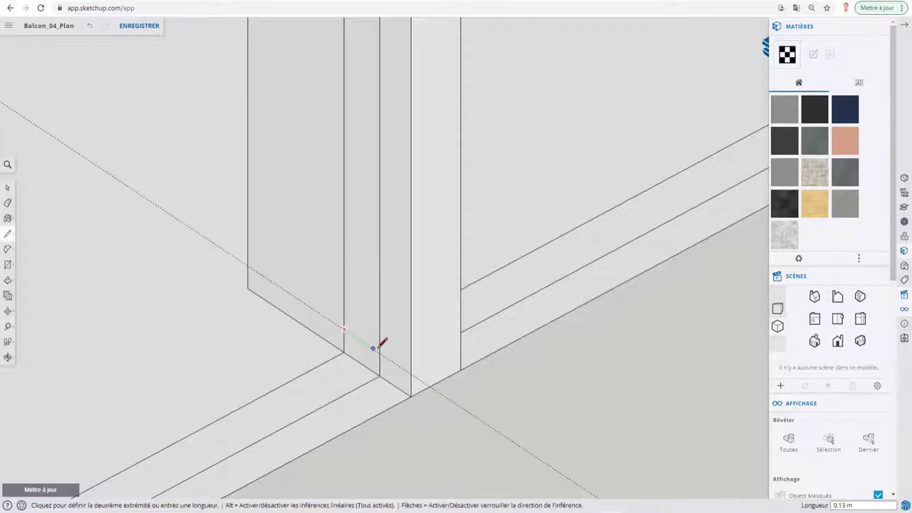
{"action": "key", "text": "Escape"}
{"action": "scroll", "coordinate": [375, 330], "scroll_direction": "down", "scroll_amount": 3}
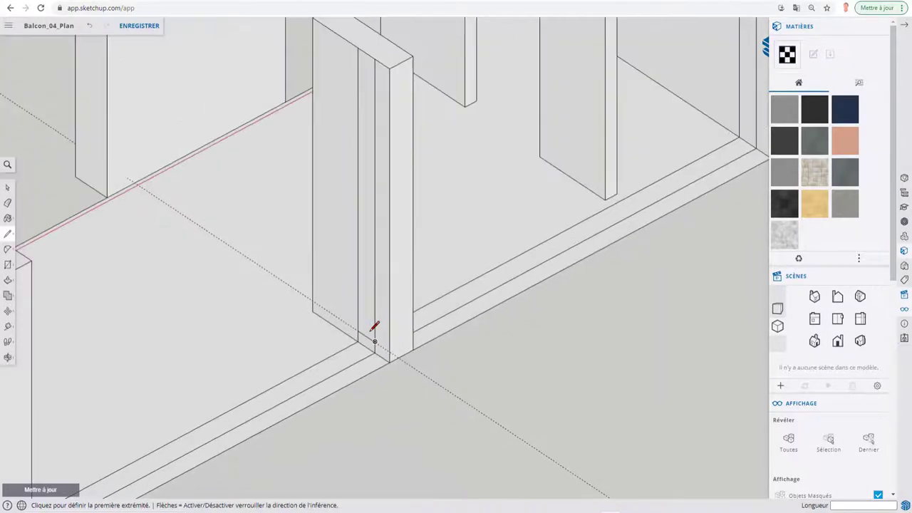
{"action": "scroll", "coordinate": [375, 330], "scroll_direction": "down", "scroll_amount": 3}
{"action": "mouse_move", "coordinate": [227, 253]}
{"action": "middle_mouse_down"}
{"action": "mouse_move", "coordinate": [549, 240]}
{"action": "mouse_move", "coordinate": [606, 256]}
{"action": "mouse_move", "coordinate": [420, 244]}
{"action": "middle_mouse_up"}
Step: Place a guide line up the yellow wall, measured from its bottom edge
{"action": "middle_click_drag", "start_coordinate": [352, 247], "coordinate": [637, 301]}
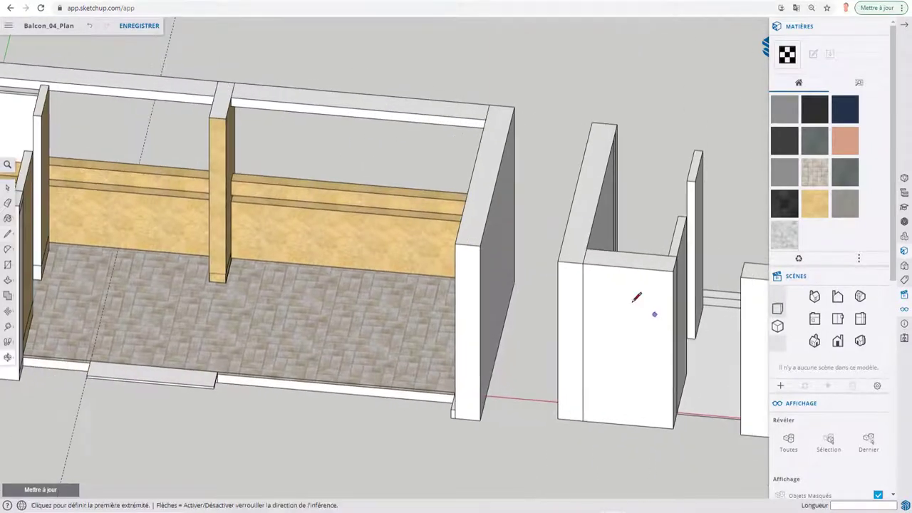
{"action": "middle_click_drag", "start_coordinate": [610, 267], "coordinate": [383, 267]}
{"action": "scroll", "coordinate": [384, 272], "scroll_direction": "up", "scroll_amount": 3}
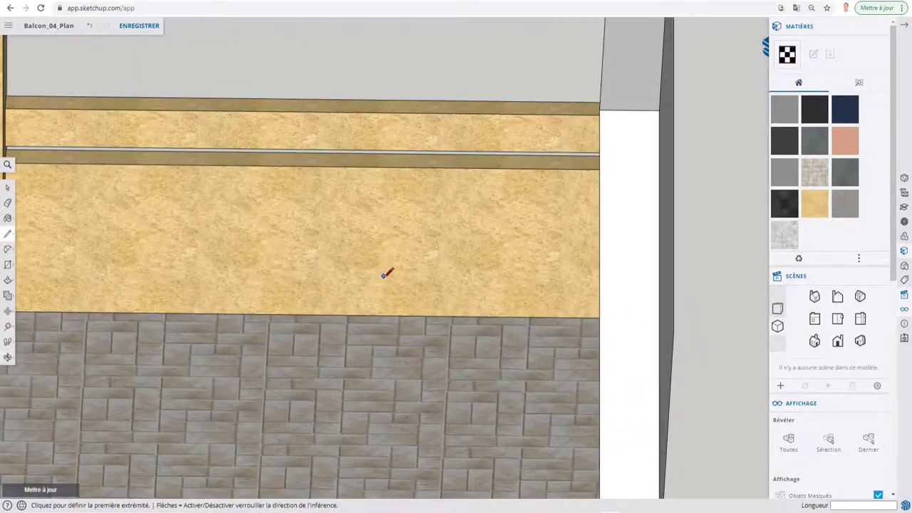
{"action": "key", "text": "t"}
{"action": "left_click", "coordinate": [354, 314]}
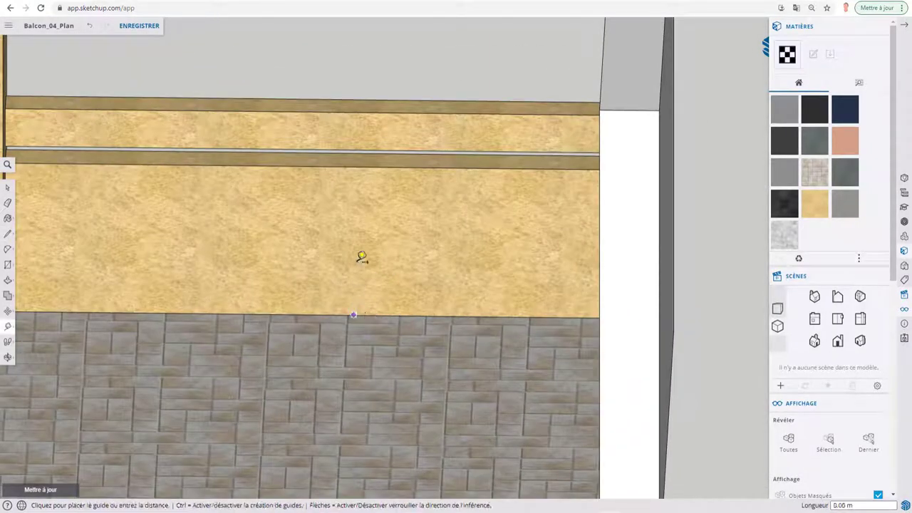
{"action": "left_click", "coordinate": [362, 160]}
Step: Place a second guide partway up the white post, measured from its base
{"action": "scroll", "coordinate": [367, 183], "scroll_direction": "down", "scroll_amount": 3}
{"action": "mouse_move", "coordinate": [521, 247]}
{"action": "middle_mouse_down", "text": "shift"}
{"action": "mouse_move", "coordinate": [370, 261]}
{"action": "mouse_move", "coordinate": [408, 242]}
{"action": "mouse_move", "coordinate": [278, 260]}
{"action": "mouse_move", "coordinate": [364, 207]}
{"action": "mouse_move", "coordinate": [385, 254]}
{"action": "middle_mouse_up", "text": "shift"}
{"action": "scroll", "coordinate": [430, 155], "scroll_direction": "up", "scroll_amount": 3}
{"action": "scroll", "coordinate": [397, 210], "scroll_direction": "up", "scroll_amount": 2}
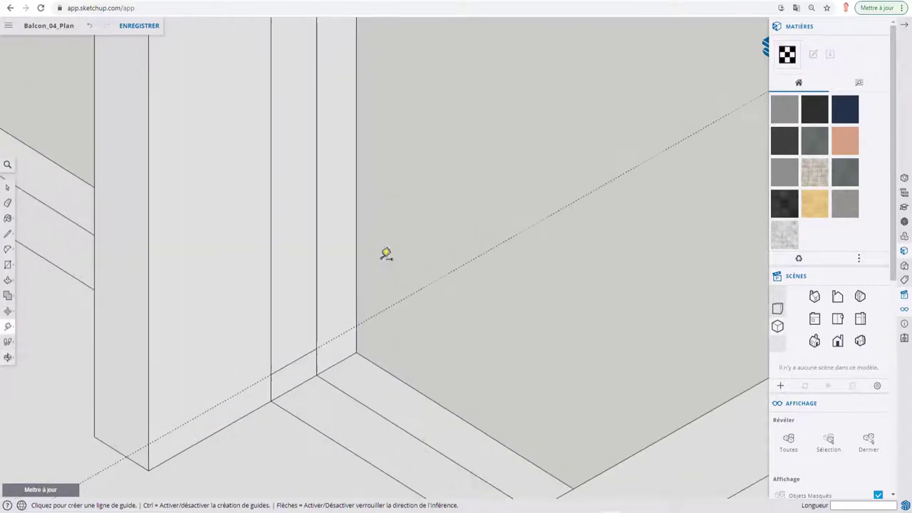
{"action": "left_click", "coordinate": [293, 361]}
{"action": "type", "text": "0.79"}
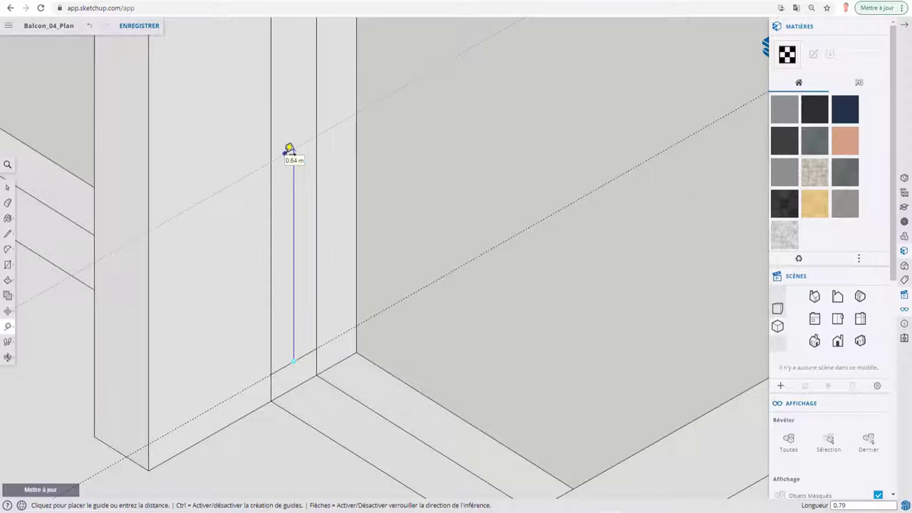
{"action": "left_click", "coordinate": [289, 150]}
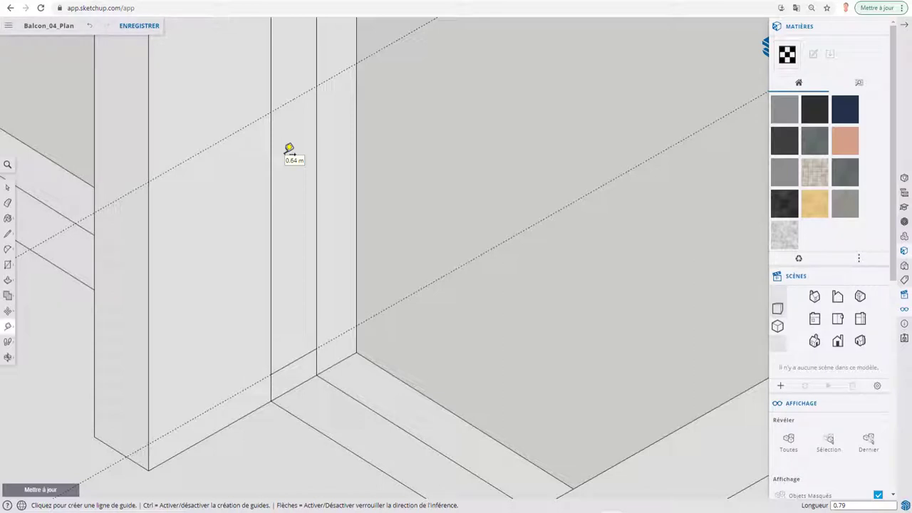
Step: Draw a line across the post face at the guide to split it
{"action": "key", "text": "l"}
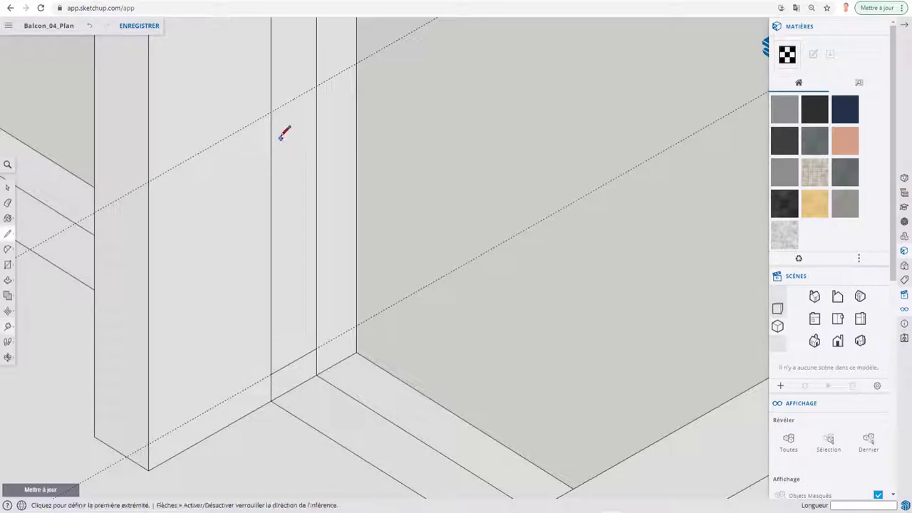
{"action": "left_click", "coordinate": [271, 111]}
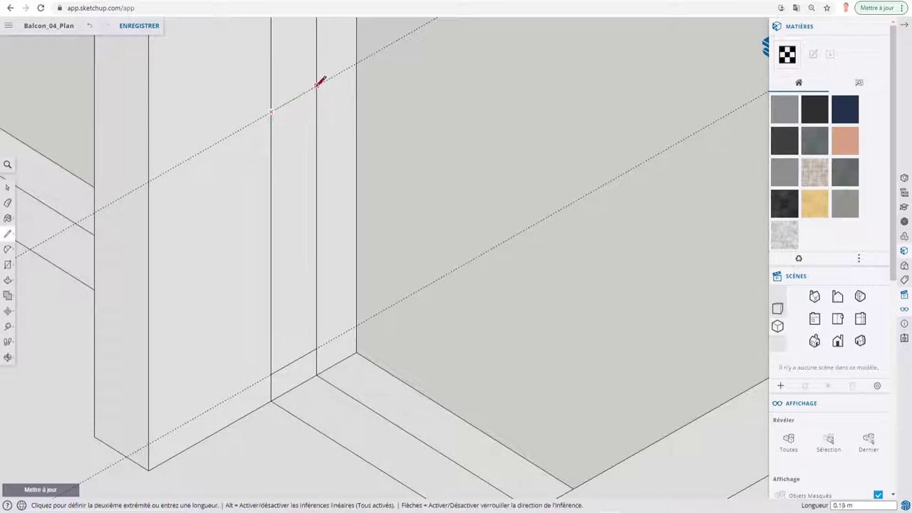
{"action": "left_click", "coordinate": [318, 84]}
{"action": "mouse_move", "coordinate": [320, 82]}
{"action": "middle_mouse_down"}
{"action": "mouse_move", "coordinate": [312, 159]}
{"action": "mouse_move", "coordinate": [424, 178]}
{"action": "mouse_move", "coordinate": [395, 216]}
{"action": "middle_mouse_up"}
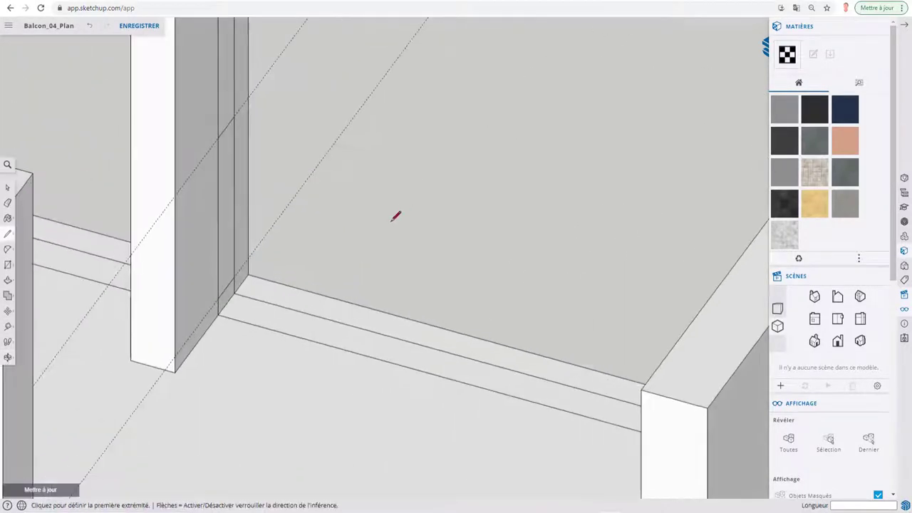
Step: Push the lower post face 3.05 m out to the far wall
{"action": "scroll", "coordinate": [394, 253], "scroll_direction": "down", "scroll_amount": 3}
{"action": "key", "text": "p"}
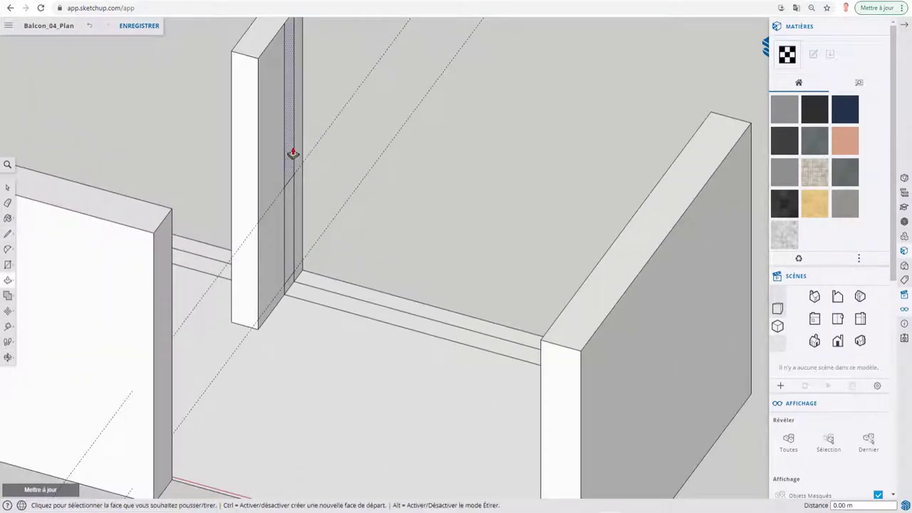
{"action": "left_click", "coordinate": [305, 157]}
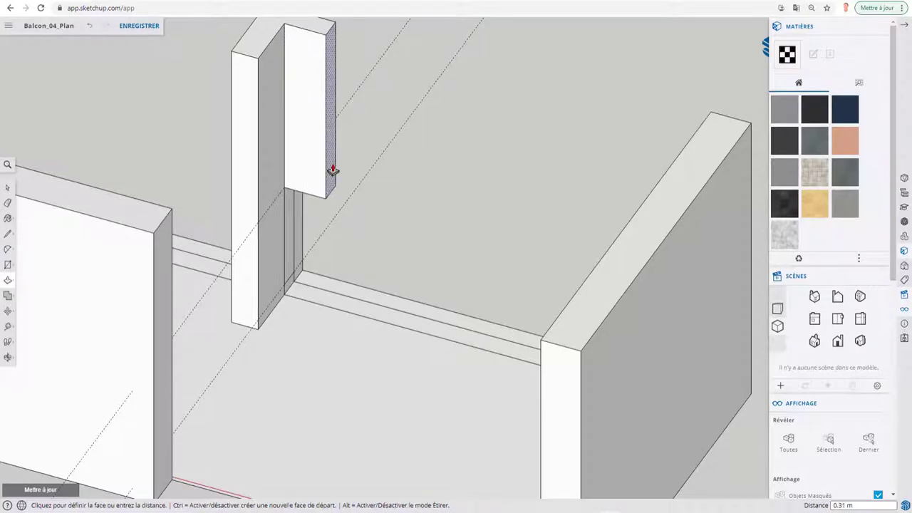
{"action": "key", "text": "Escape"}
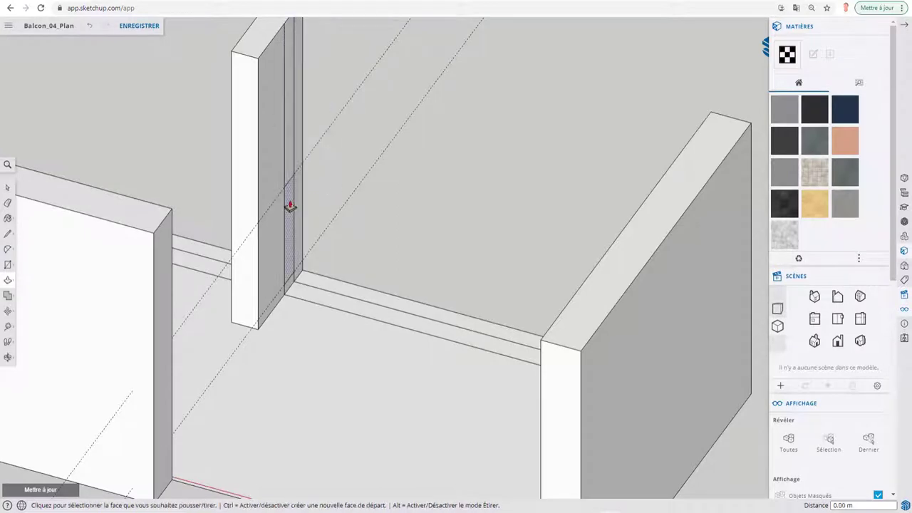
{"action": "left_click", "coordinate": [289, 204]}
{"action": "mouse_move", "coordinate": [346, 230]}
{"action": "middle_mouse_down"}
{"action": "mouse_move", "coordinate": [399, 252]}
{"action": "mouse_move", "coordinate": [613, 240]}
{"action": "mouse_move", "coordinate": [585, 214]}
{"action": "middle_mouse_up"}
Step: Finish the panel extrusion and bring the wooden wall and post into close view
{"action": "key", "text": "Escape"}
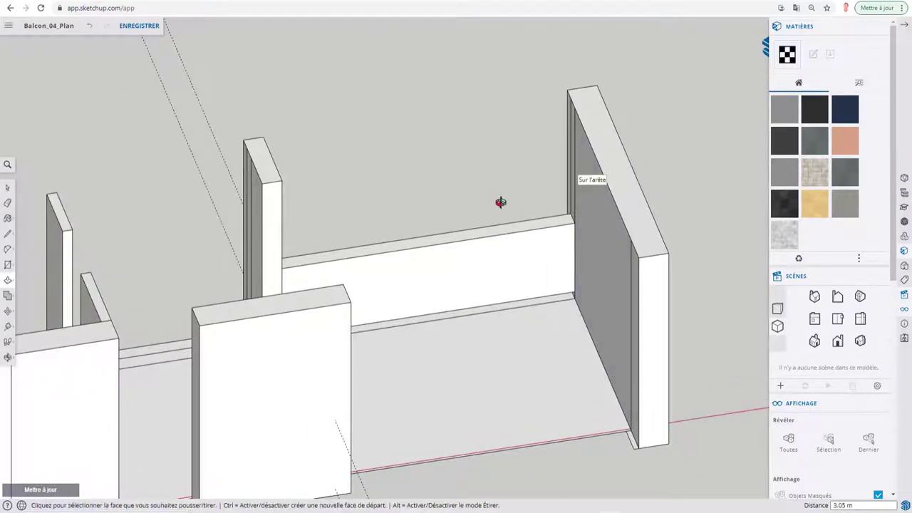
{"action": "scroll", "coordinate": [336, 197], "scroll_direction": "up", "scroll_amount": 3}
{"action": "scroll", "coordinate": [363, 193], "scroll_direction": "up", "scroll_amount": 3}
{"action": "scroll", "coordinate": [362, 219], "scroll_direction": "up", "scroll_amount": 2}
{"action": "middle_click_drag", "start_coordinate": [362, 218], "coordinate": [281, 190]}
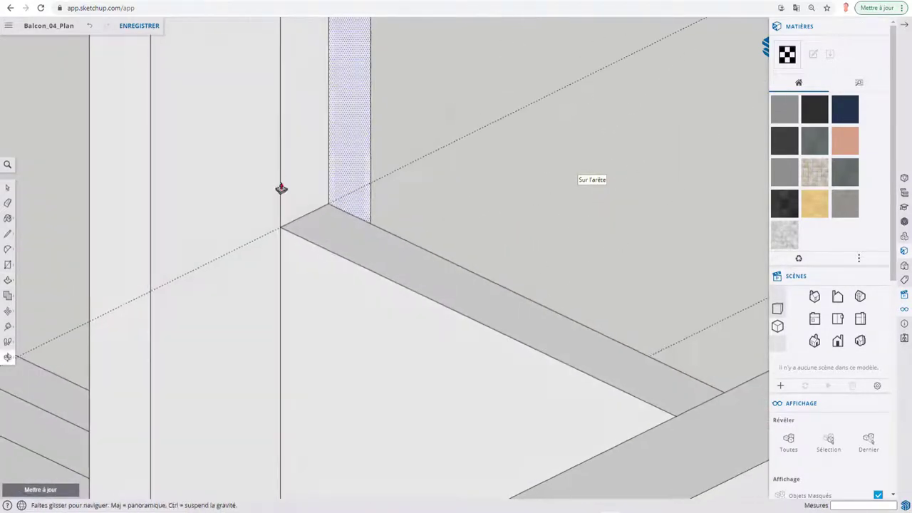
{"action": "scroll", "coordinate": [375, 236], "scroll_direction": "down", "scroll_amount": 3}
{"action": "scroll", "coordinate": [378, 240], "scroll_direction": "down", "scroll_amount": 3}
{"action": "mouse_move", "coordinate": [378, 240]}
{"action": "middle_mouse_down"}
{"action": "mouse_move", "coordinate": [421, 228]}
{"action": "mouse_move", "coordinate": [370, 234]}
{"action": "mouse_move", "coordinate": [464, 248]}
{"action": "mouse_move", "coordinate": [320, 291]}
{"action": "middle_mouse_up"}
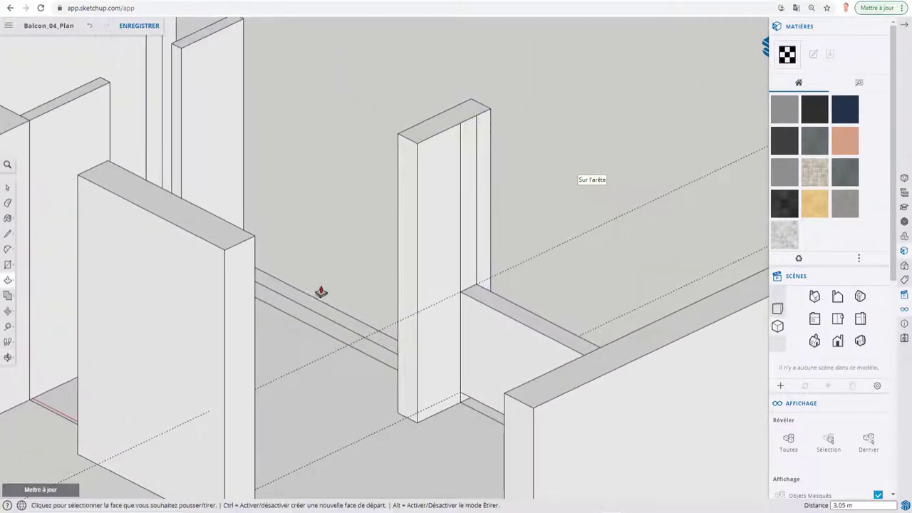
{"action": "scroll", "coordinate": [399, 300], "scroll_direction": "down", "scroll_amount": 3}
{"action": "middle_click_drag", "start_coordinate": [399, 299], "coordinate": [419, 299]}
{"action": "scroll", "coordinate": [360, 220], "scroll_direction": "up", "scroll_amount": 3}
{"action": "scroll", "coordinate": [360, 220], "scroll_direction": "up", "scroll_amount": 3}
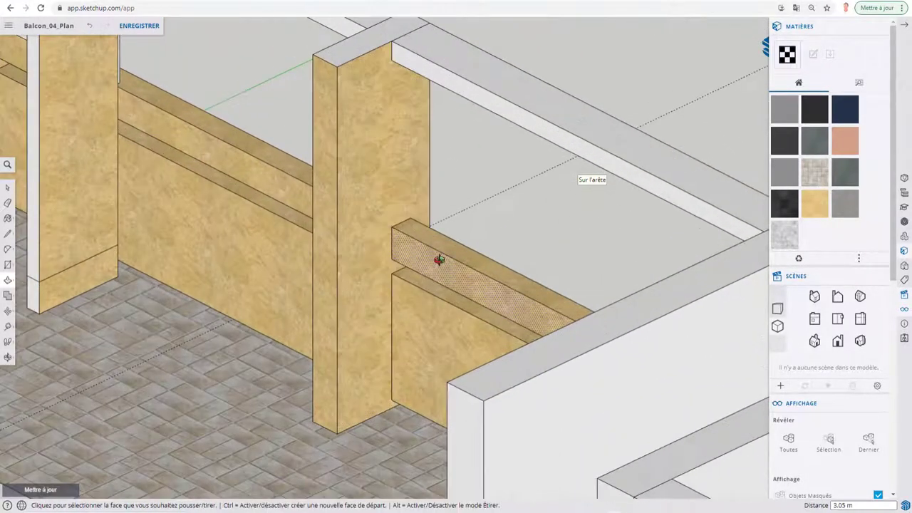
{"action": "mouse_move", "coordinate": [437, 261]}
{"action": "middle_mouse_down"}
{"action": "mouse_move", "coordinate": [533, 147]}
{"action": "mouse_move", "coordinate": [584, 143]}
{"action": "mouse_move", "coordinate": [433, 145]}
{"action": "middle_mouse_up"}
{"action": "scroll", "coordinate": [230, 214], "scroll_direction": "up", "scroll_amount": 2}
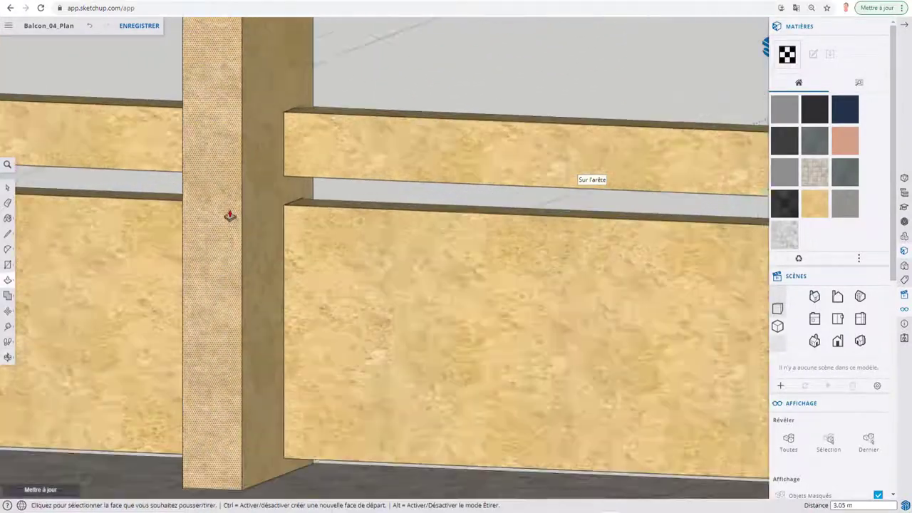
{"action": "mouse_move", "coordinate": [230, 213]}
{"action": "middle_mouse_down"}
{"action": "mouse_move", "coordinate": [250, 204]}
{"action": "mouse_move", "coordinate": [230, 246]}
{"action": "middle_mouse_up"}
Step: Place a Tape Measure guide 0.20 m along the wooden rail
{"action": "key", "text": "t"}
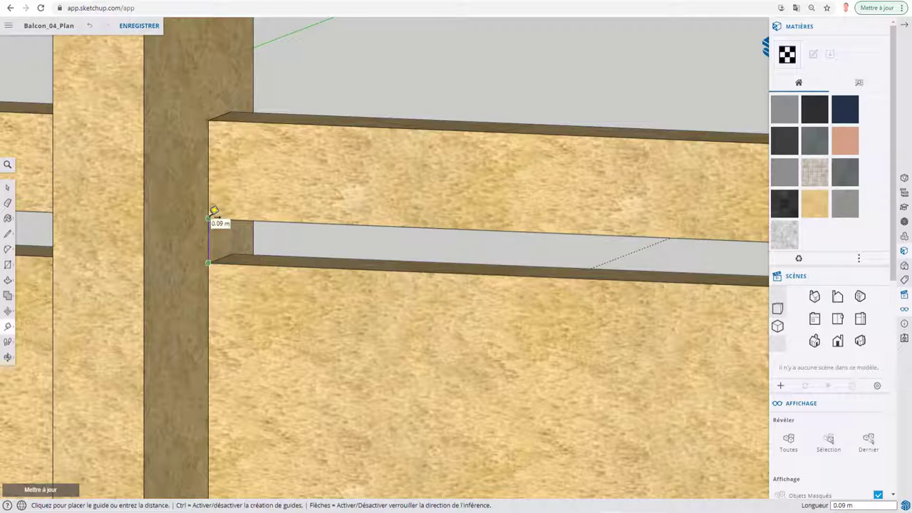
{"action": "left_click", "coordinate": [208, 217]}
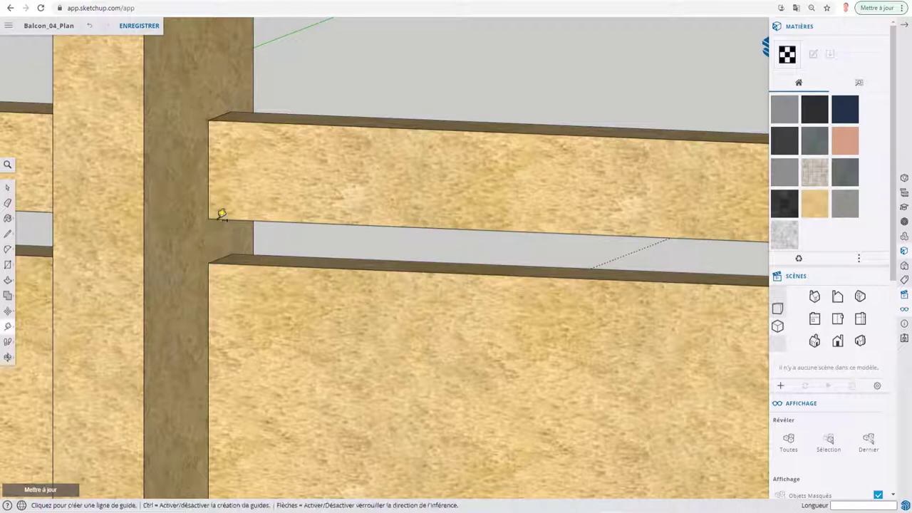
{"action": "left_click", "coordinate": [262, 221]}
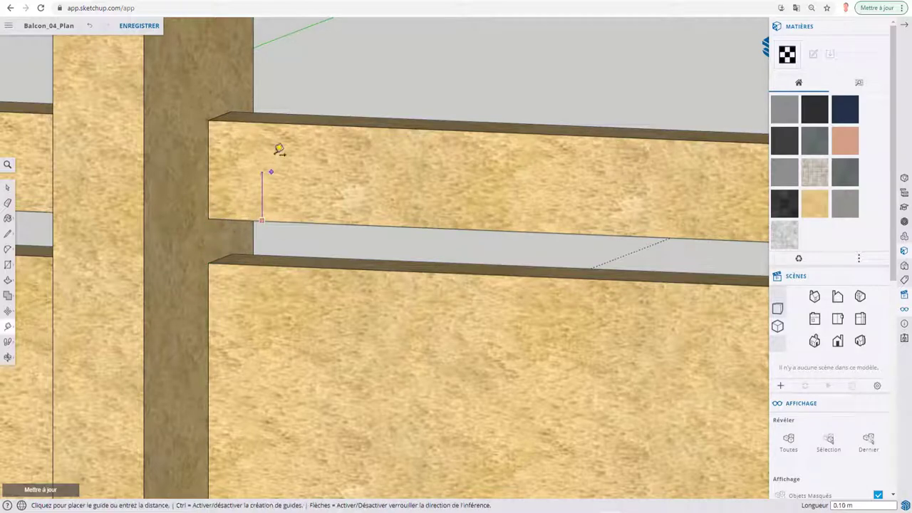
{"action": "left_click", "coordinate": [280, 115]}
Step: Zoom and orbit in on the inner corner of the white walls
{"action": "scroll", "coordinate": [278, 134], "scroll_direction": "down", "scroll_amount": 2}
{"action": "scroll", "coordinate": [297, 150], "scroll_direction": "down", "scroll_amount": 2}
{"action": "scroll", "coordinate": [489, 204], "scroll_direction": "down", "scroll_amount": 3}
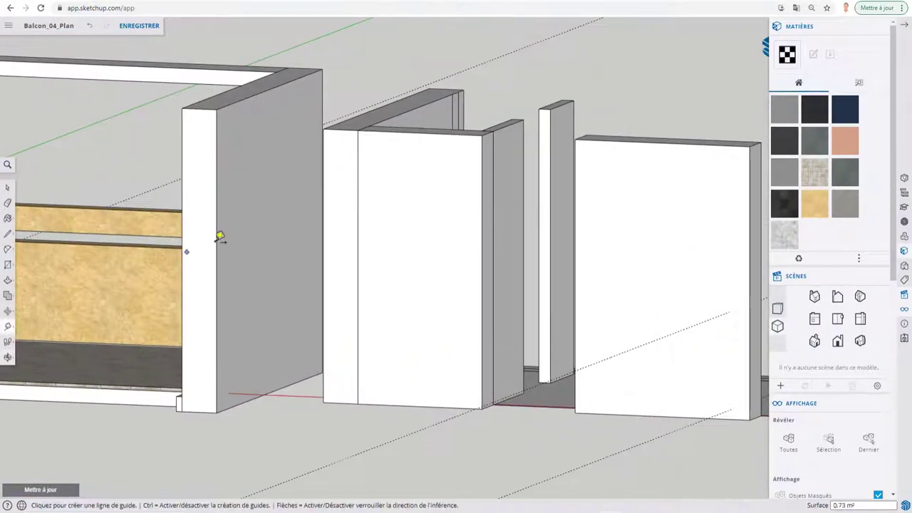
{"action": "scroll", "coordinate": [221, 238], "scroll_direction": "down", "scroll_amount": 3}
{"action": "mouse_move", "coordinate": [393, 178]}
{"action": "middle_mouse_down"}
{"action": "mouse_move", "coordinate": [283, 368]}
{"action": "mouse_move", "coordinate": [326, 349]}
{"action": "mouse_move", "coordinate": [292, 258]}
{"action": "middle_mouse_up"}
{"action": "scroll", "coordinate": [292, 258], "scroll_direction": "up", "scroll_amount": 3}
{"action": "scroll", "coordinate": [259, 218], "scroll_direction": "up", "scroll_amount": 3}
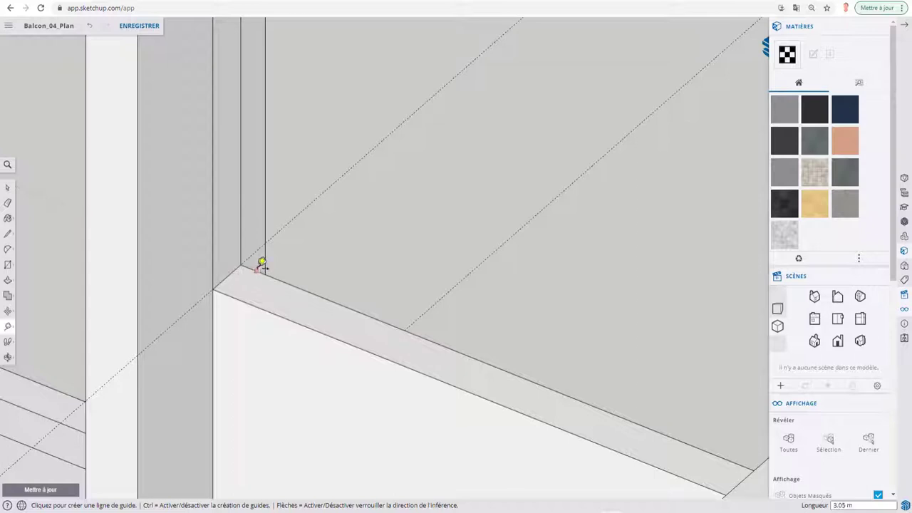
Step: Place guides 0.09 m and 0.20 m above the white wall corner's base
{"action": "left_click", "coordinate": [226, 276]}
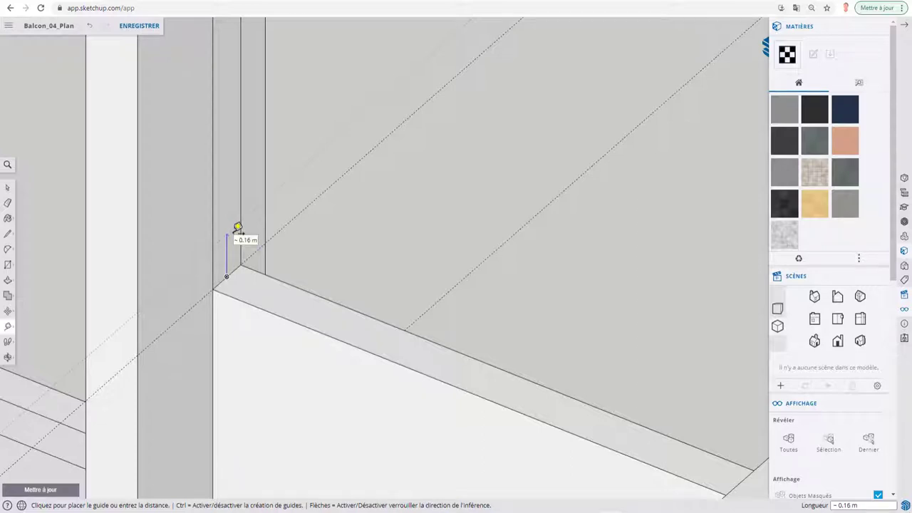
{"action": "type", "text": "9"}
{"action": "key", "text": "Return"}
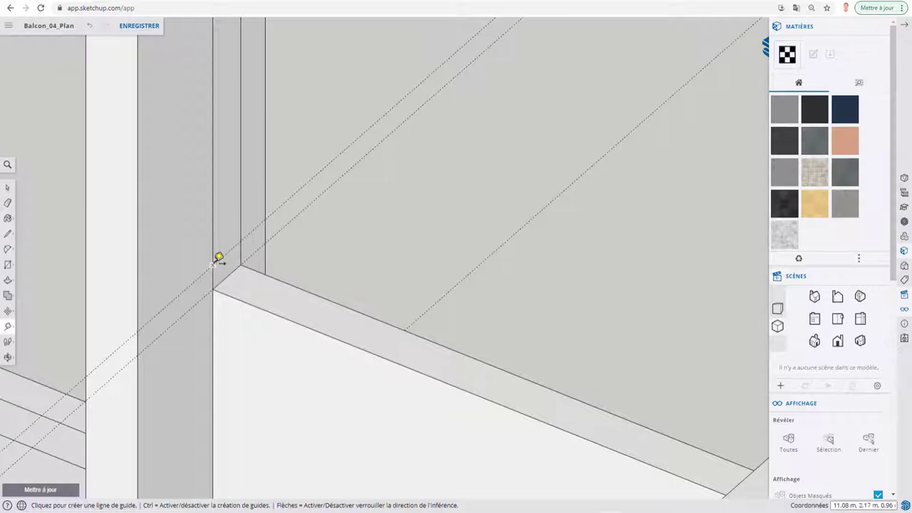
{"action": "left_click", "coordinate": [212, 265]}
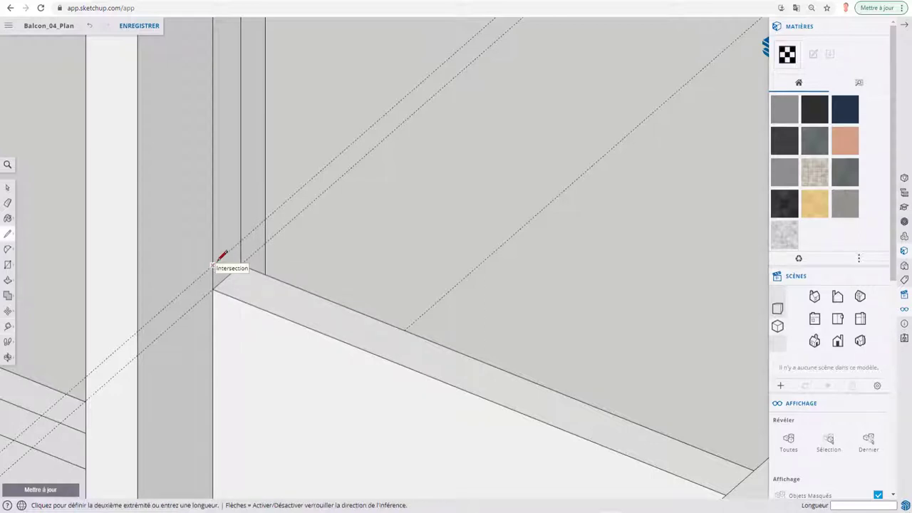
{"action": "key", "text": "Escape"}
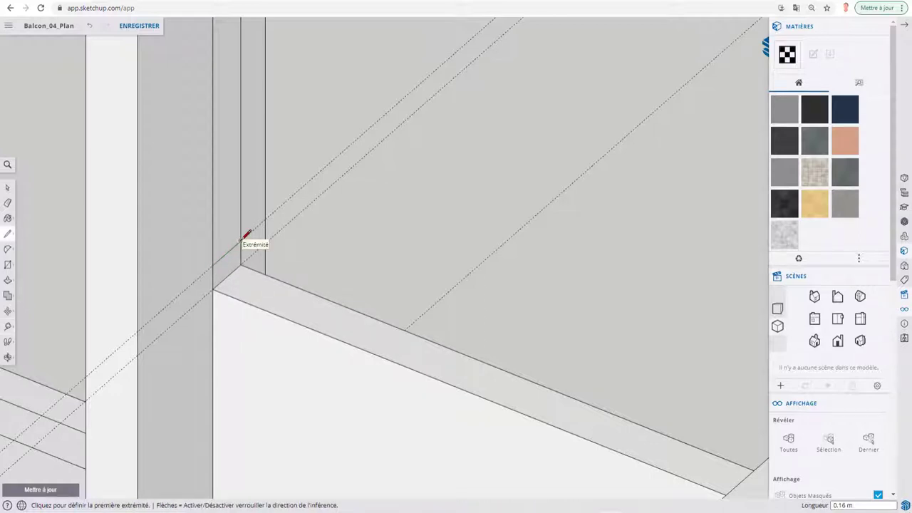
{"action": "key", "text": "t"}
{"action": "left_click", "coordinate": [228, 252]}
{"action": "type", "text": "0."}
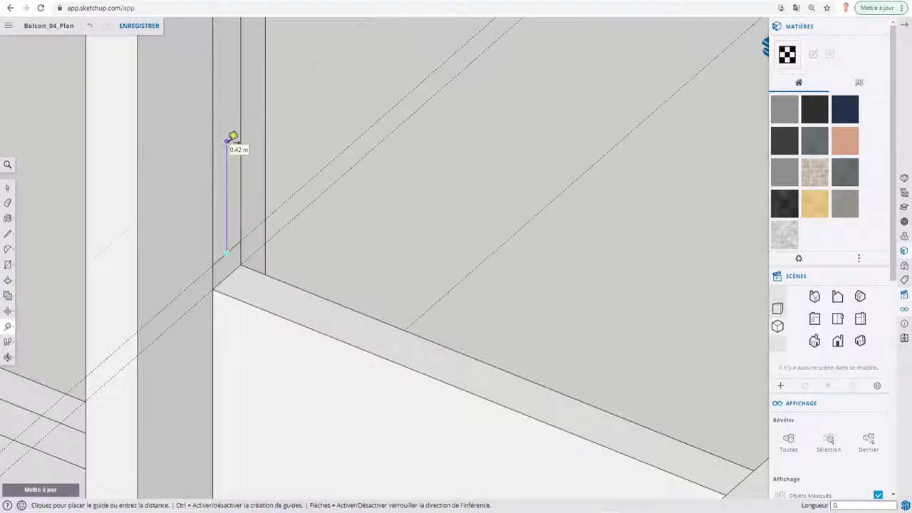
{"action": "type", "text": "20"}
{"action": "key", "text": "Return"}
Step: Complete the rail outline on the white post and extrude it 3.05 m to the far wall
{"action": "key", "text": "l"}
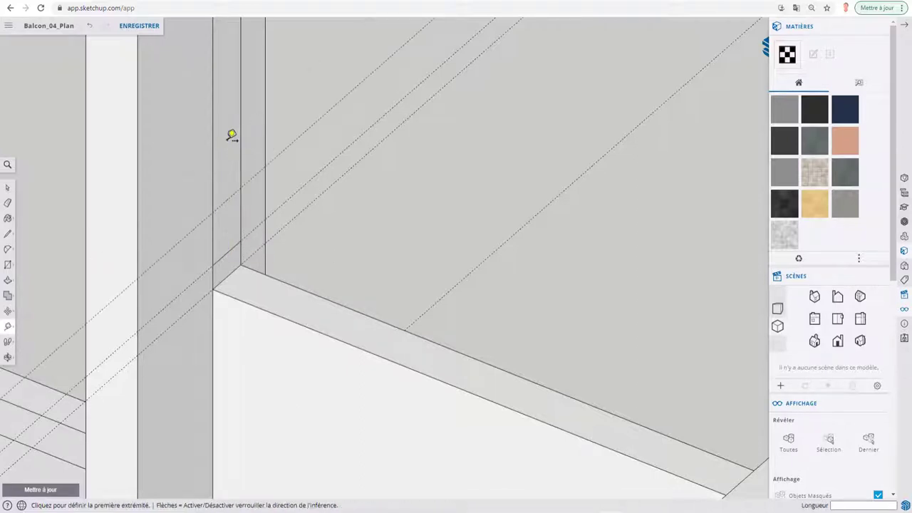
{"action": "left_click", "coordinate": [213, 211]}
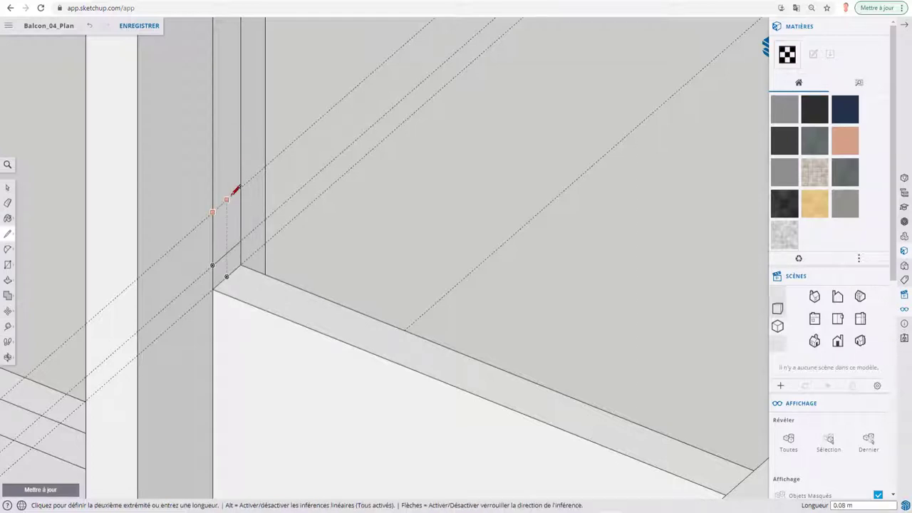
{"action": "scroll", "coordinate": [245, 183], "scroll_direction": "down", "scroll_amount": 3}
{"action": "scroll", "coordinate": [264, 224], "scroll_direction": "down", "scroll_amount": 2}
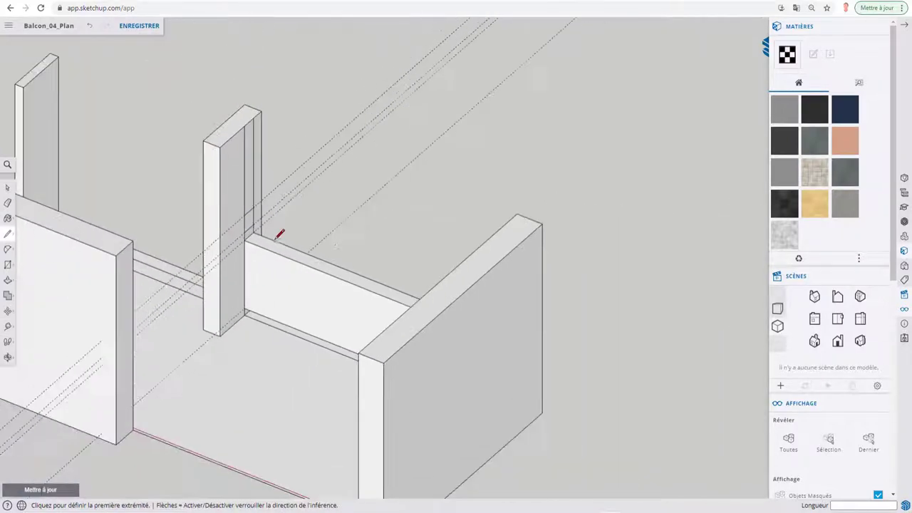
{"action": "scroll", "coordinate": [281, 234], "scroll_direction": "down", "scroll_amount": 2}
{"action": "key", "text": "p"}
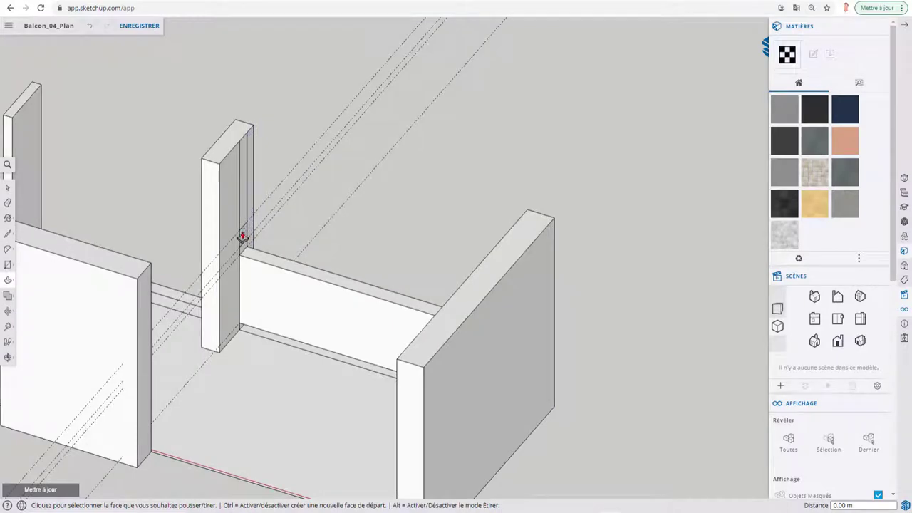
{"action": "left_click", "coordinate": [243, 238]}
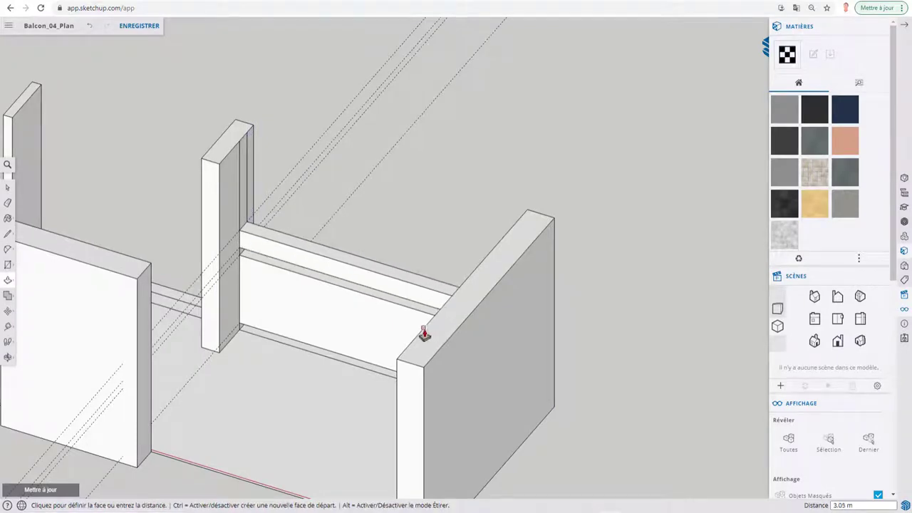
{"action": "left_click", "coordinate": [381, 348]}
Step: Raise the wall's top about 0.12 m and raise the thin wall's top to match
{"action": "mouse_move", "coordinate": [381, 349]}
{"action": "middle_mouse_down"}
{"action": "mouse_move", "coordinate": [563, 300]}
{"action": "mouse_move", "coordinate": [641, 290]}
{"action": "mouse_move", "coordinate": [635, 299]}
{"action": "mouse_move", "coordinate": [400, 302]}
{"action": "mouse_move", "coordinate": [230, 51]}
{"action": "middle_mouse_up"}
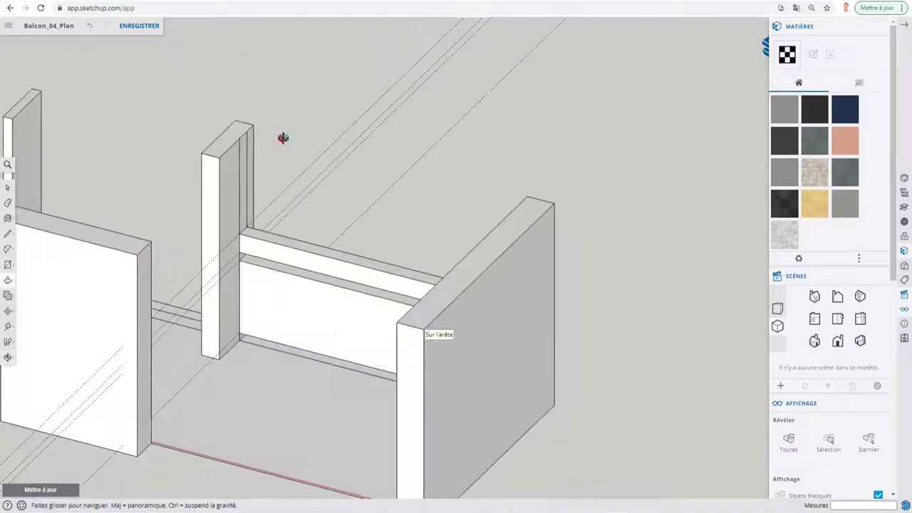
{"action": "middle_click_drag", "start_coordinate": [283, 138], "coordinate": [271, 144]}
{"action": "scroll", "coordinate": [272, 144], "scroll_direction": "down", "scroll_amount": 3}
{"action": "mouse_move", "coordinate": [150, 155]}
{"action": "middle_mouse_down"}
{"action": "mouse_move", "coordinate": [346, 204]}
{"action": "mouse_move", "coordinate": [387, 228]}
{"action": "mouse_move", "coordinate": [498, 111]}
{"action": "mouse_move", "coordinate": [527, 61]}
{"action": "mouse_move", "coordinate": [482, 171]}
{"action": "mouse_move", "coordinate": [413, 209]}
{"action": "mouse_move", "coordinate": [384, 196]}
{"action": "middle_mouse_up"}
{"action": "scroll", "coordinate": [265, 159], "scroll_direction": "up", "scroll_amount": 3}
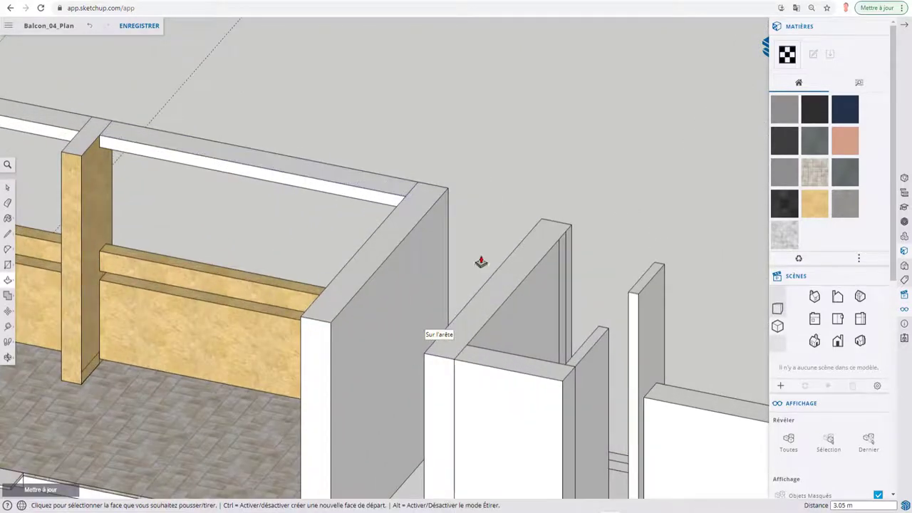
{"action": "scroll", "coordinate": [503, 285], "scroll_direction": "down", "scroll_amount": 1}
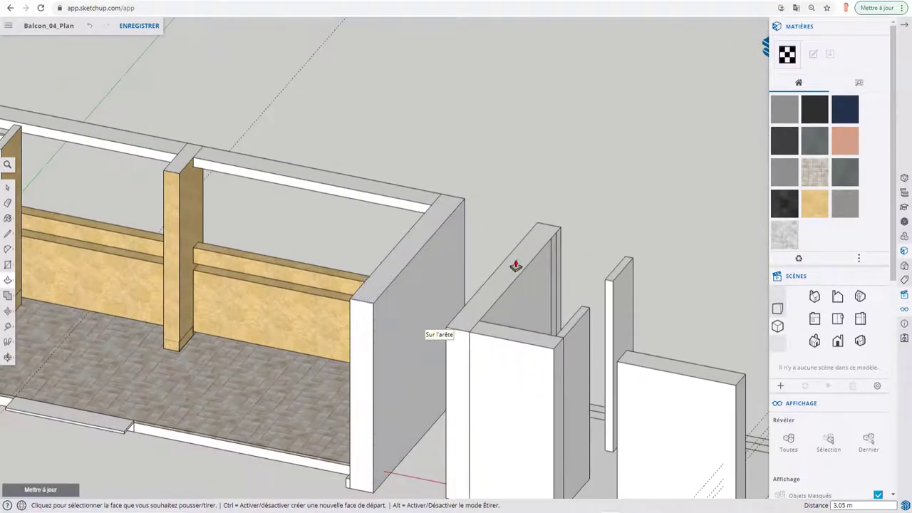
{"action": "left_click", "coordinate": [517, 265]}
{"action": "left_click", "coordinate": [395, 271]}
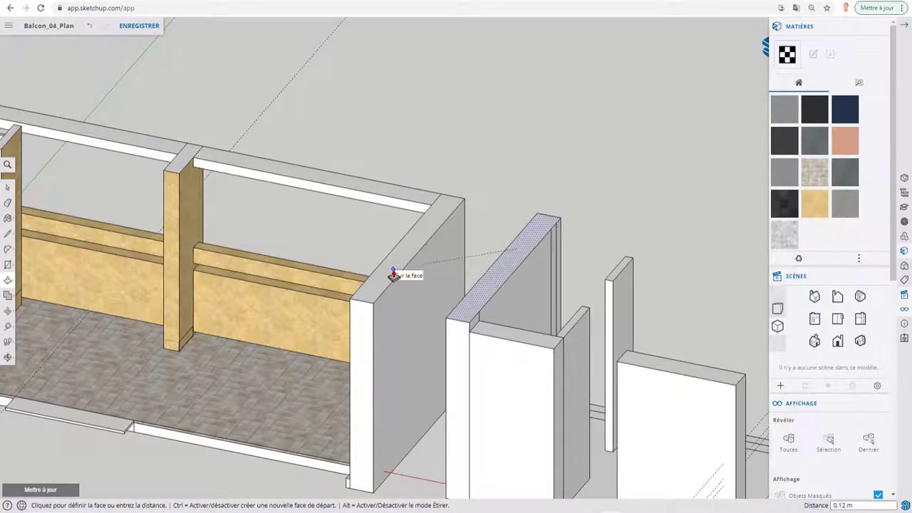
{"action": "left_click", "coordinate": [580, 320]}
{"action": "left_click", "coordinate": [622, 265]}
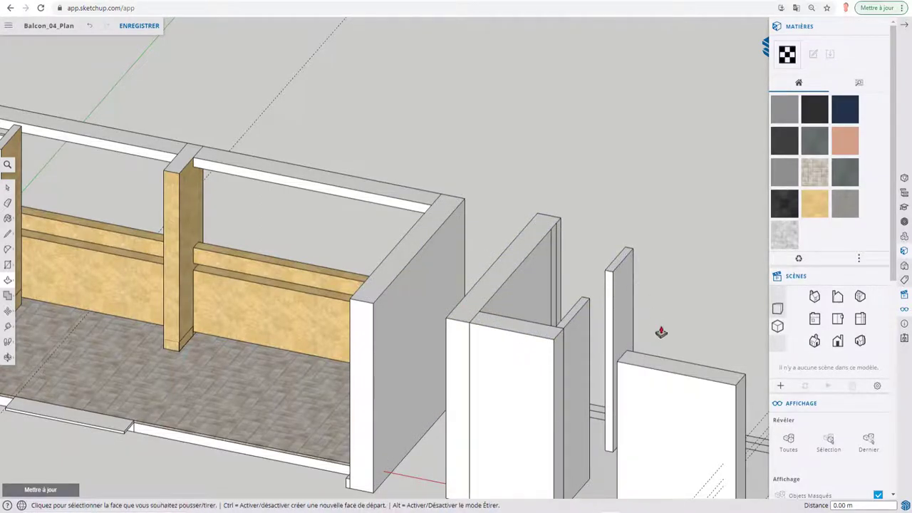
{"action": "scroll", "coordinate": [641, 312], "scroll_direction": "down", "scroll_amount": 2}
Step: Pan across the balcony and zoom in on the right-hand white walls and post
{"action": "middle_click_drag", "start_coordinate": [305, 292], "coordinate": [419, 307], "text": "shift"}
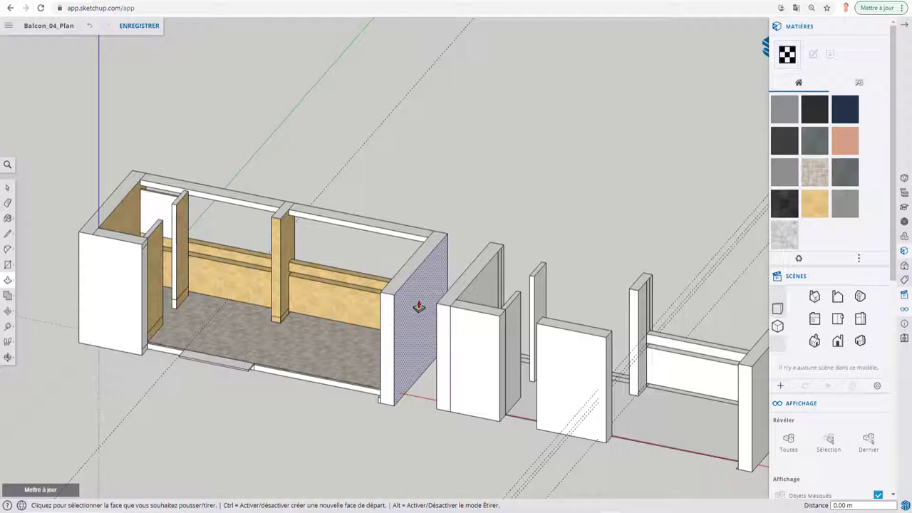
{"action": "middle_click_drag", "start_coordinate": [619, 325], "coordinate": [434, 271], "text": "shift"}
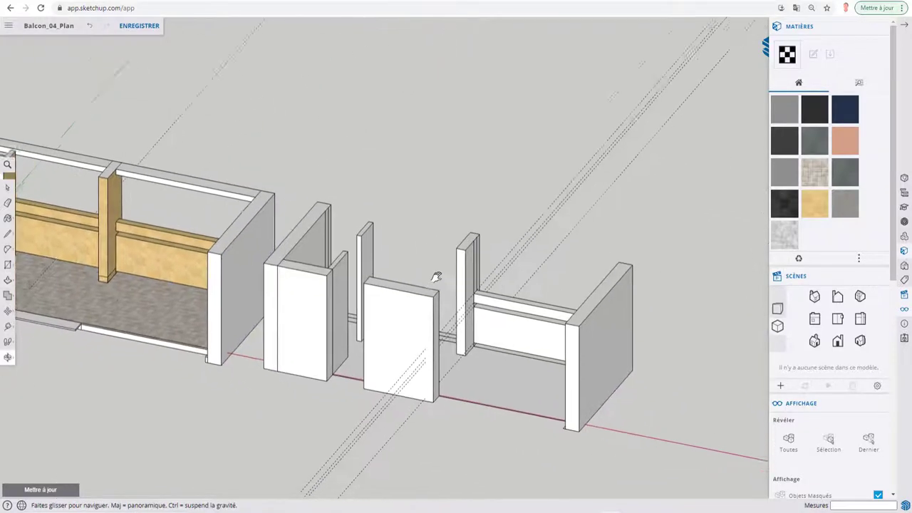
{"action": "scroll", "coordinate": [479, 291], "scroll_direction": "up", "scroll_amount": 2}
{"action": "scroll", "coordinate": [479, 291], "scroll_direction": "up", "scroll_amount": 2}
{"action": "scroll", "coordinate": [489, 285], "scroll_direction": "up", "scroll_amount": 2}
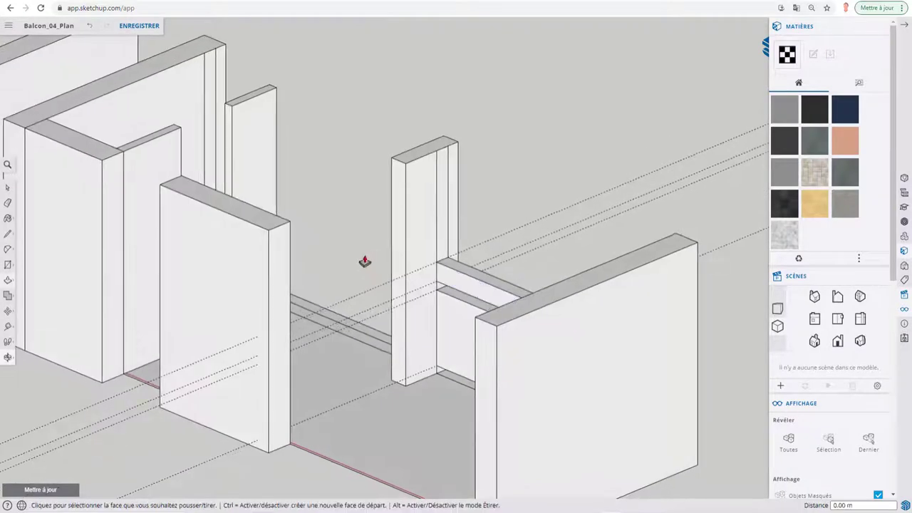
Step: Face the wooden post and measure upward from its lower rail corner
{"action": "middle_click_drag", "start_coordinate": [362, 263], "coordinate": [607, 280], "text": "shift"}
{"action": "scroll", "coordinate": [607, 280], "scroll_direction": "down", "scroll_amount": 3}
{"action": "scroll", "coordinate": [378, 126], "scroll_direction": "up", "scroll_amount": 1}
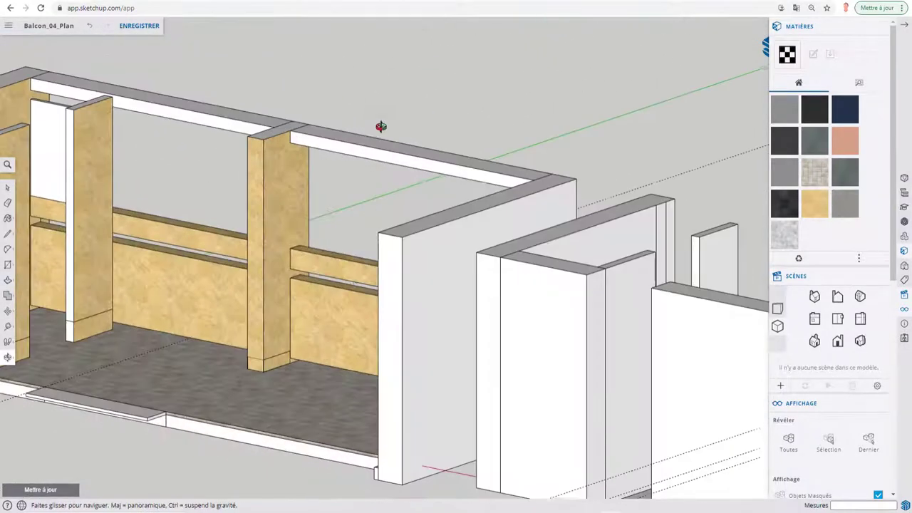
{"action": "scroll", "coordinate": [295, 224], "scroll_direction": "up", "scroll_amount": 4}
{"action": "mouse_move", "coordinate": [295, 223]}
{"action": "middle_mouse_down"}
{"action": "mouse_move", "coordinate": [291, 74]}
{"action": "mouse_move", "coordinate": [332, 219]}
{"action": "middle_mouse_up"}
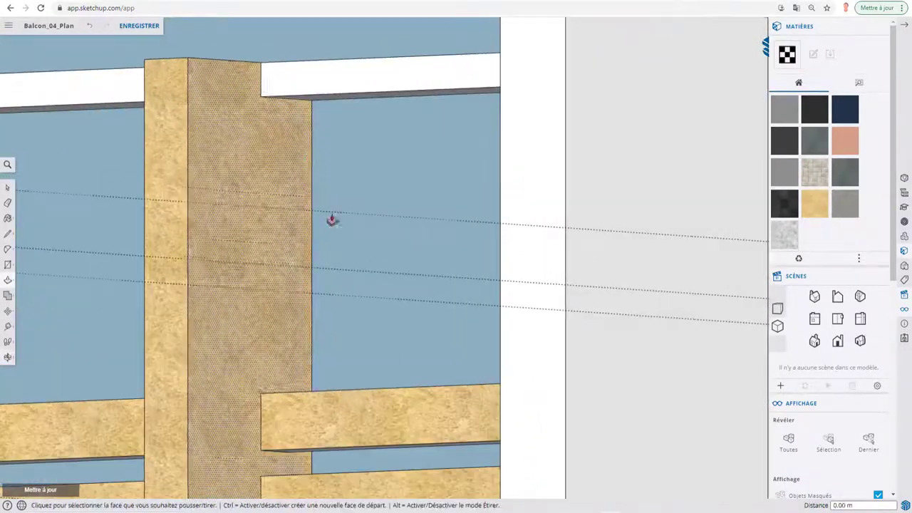
{"action": "key", "text": "t"}
{"action": "left_click", "coordinate": [261, 393]}
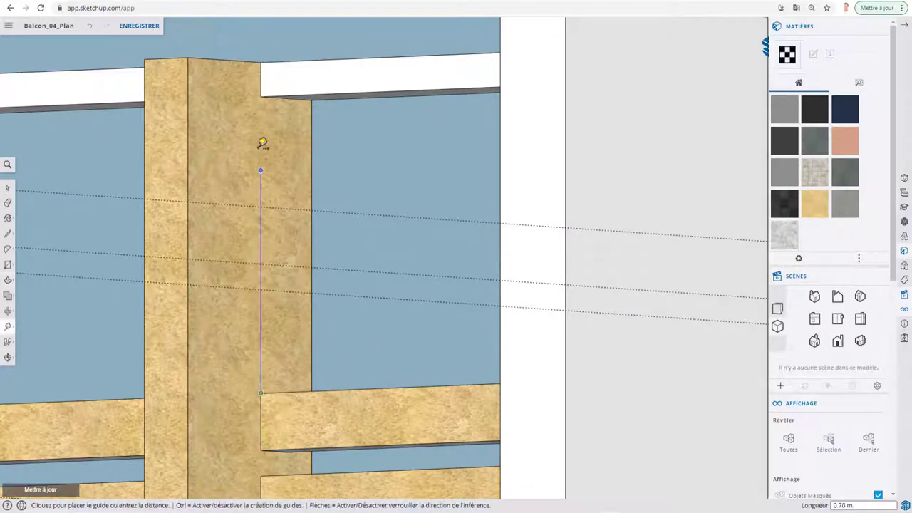
{"action": "left_click", "coordinate": [265, 89]}
Step: Place a guide 1.04 m above the lower rail on the white post
{"action": "mouse_move", "coordinate": [325, 179]}
{"action": "middle_mouse_down"}
{"action": "mouse_move", "coordinate": [428, 173]}
{"action": "mouse_move", "coordinate": [514, 273]}
{"action": "middle_mouse_up"}
{"action": "scroll", "coordinate": [378, 240], "scroll_direction": "up", "scroll_amount": 3}
{"action": "scroll", "coordinate": [470, 246], "scroll_direction": "up", "scroll_amount": 2}
{"action": "scroll", "coordinate": [354, 291], "scroll_direction": "up", "scroll_amount": 2}
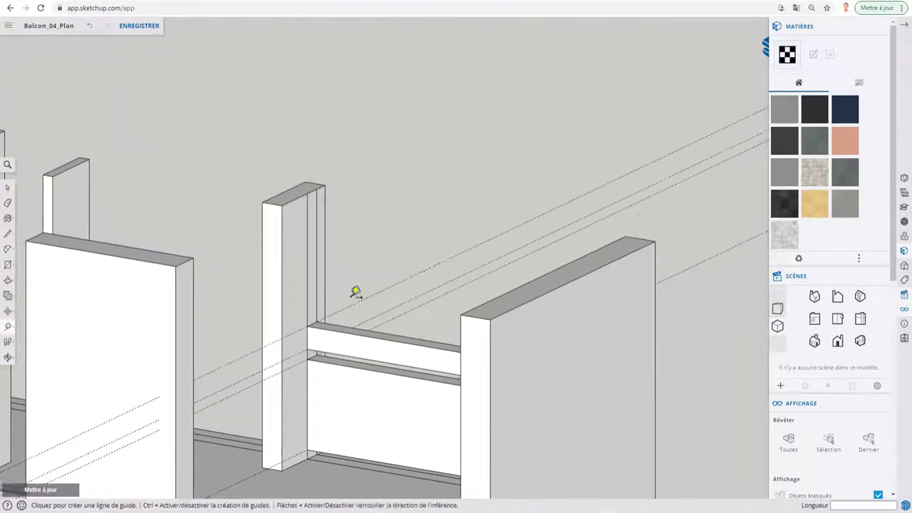
{"action": "scroll", "coordinate": [281, 319], "scroll_direction": "up", "scroll_amount": 2}
{"action": "left_click", "coordinate": [270, 349]}
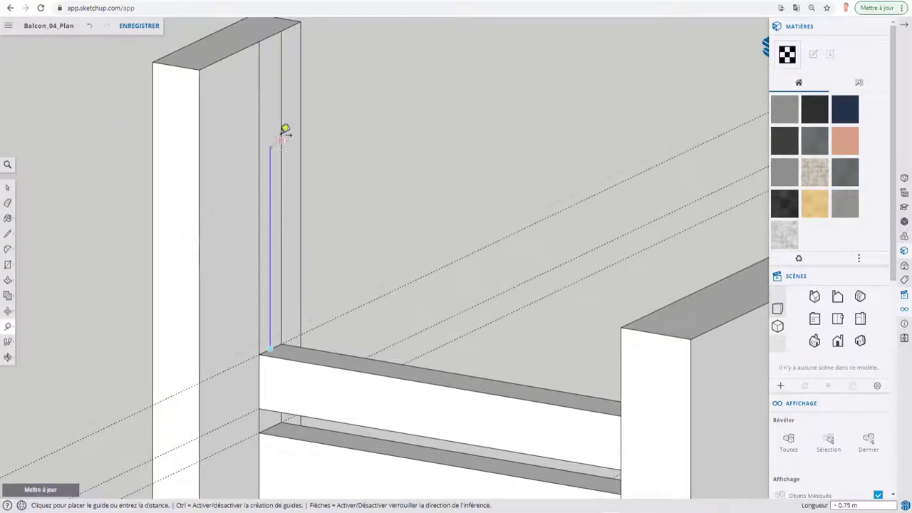
{"action": "left_click", "coordinate": [285, 61]}
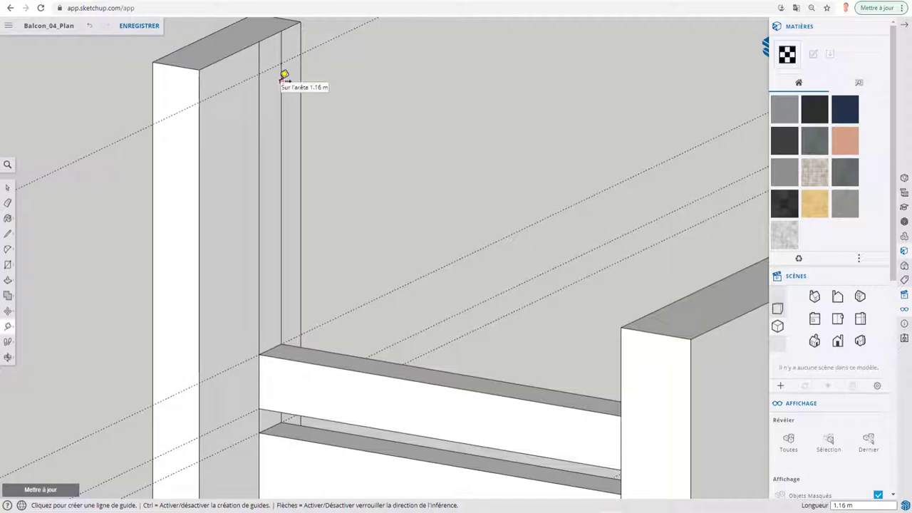
Step: Draw the top rail's outline on the post at the guide, starting with a 0.16 m edge
{"action": "key", "text": "l"}
{"action": "left_click_drag", "start_coordinate": [262, 72], "coordinate": [283, 62]}
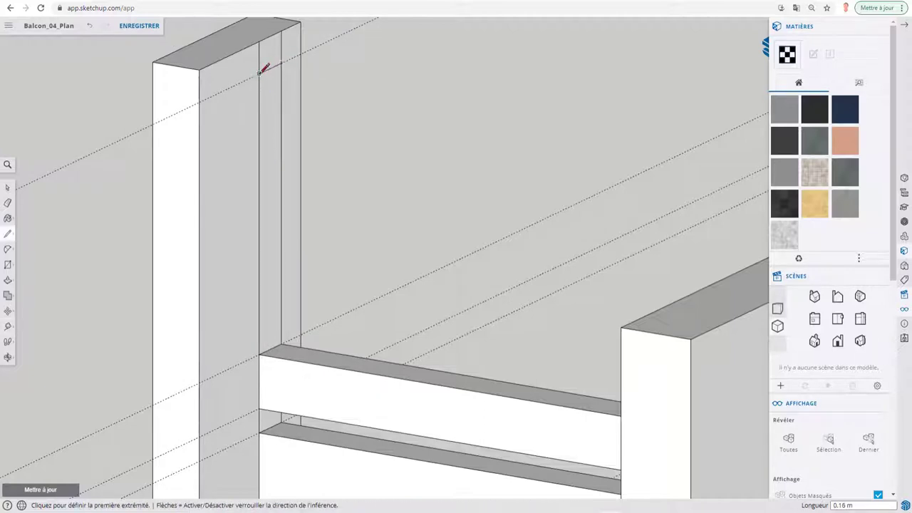
{"action": "left_click", "coordinate": [260, 73]}
{"action": "left_click", "coordinate": [199, 101]}
{"action": "scroll", "coordinate": [303, 84], "scroll_direction": "down", "scroll_amount": 2}
{"action": "scroll", "coordinate": [322, 126], "scroll_direction": "down", "scroll_amount": 2}
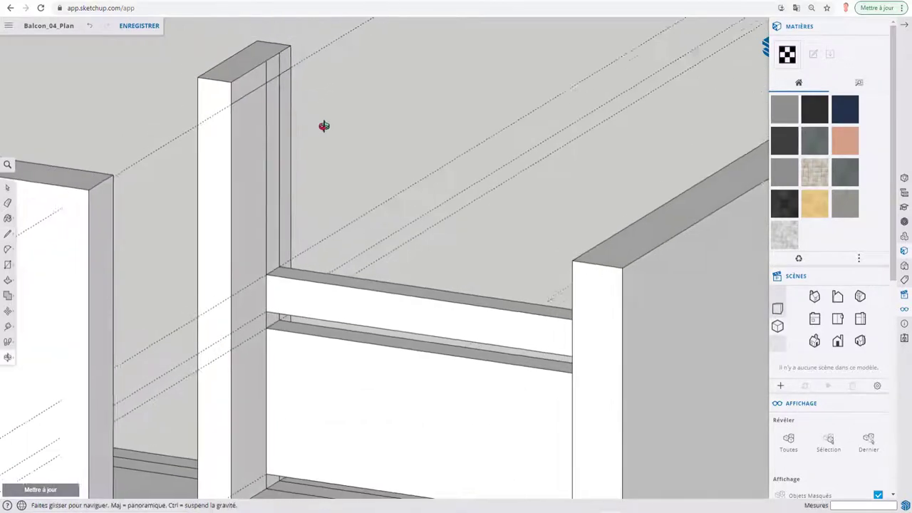
{"action": "scroll", "coordinate": [335, 122], "scroll_direction": "down", "scroll_amount": 2}
{"action": "scroll", "coordinate": [331, 161], "scroll_direction": "down", "scroll_amount": 1}
{"action": "key", "text": "p"}
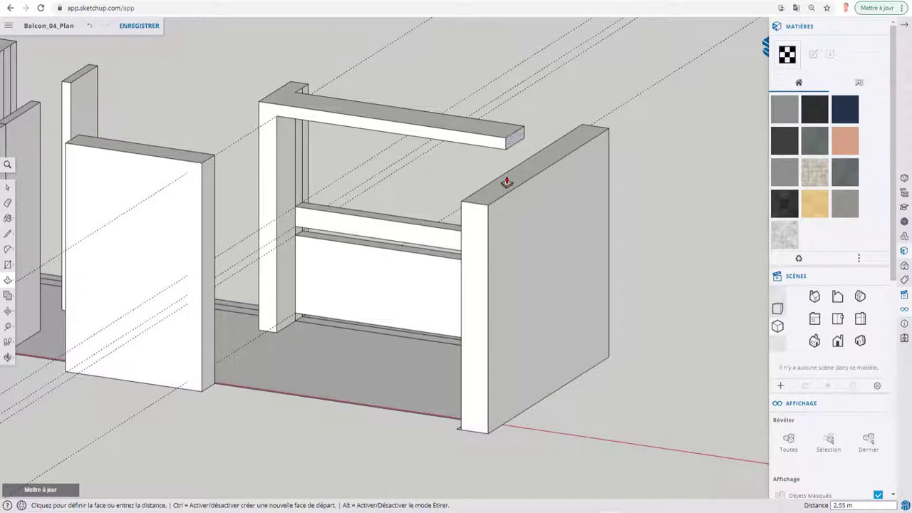
Step: Extend the top rail to the far wall and view the frame's top corner up close
{"action": "left_click", "coordinate": [502, 180]}
{"action": "middle_click_drag", "start_coordinate": [328, 109], "coordinate": [163, 122]}
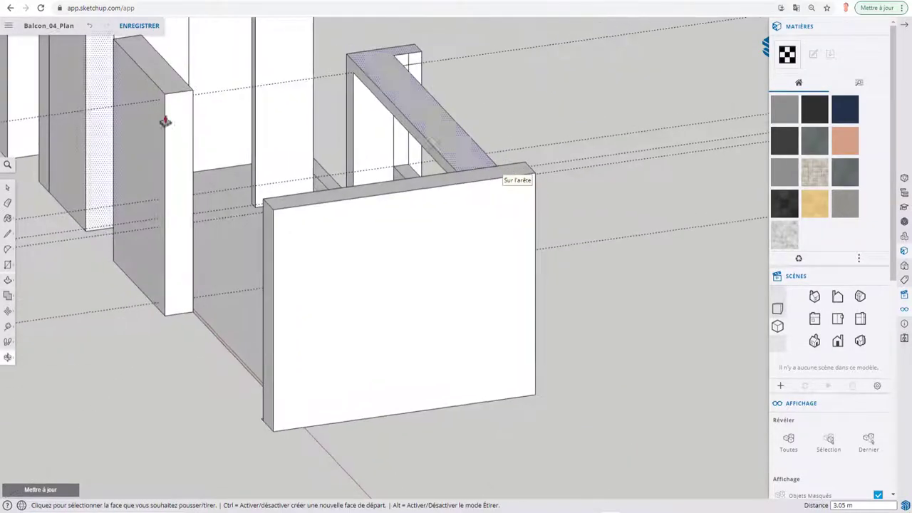
{"action": "middle_click_drag", "start_coordinate": [562, 93], "coordinate": [243, 271]}
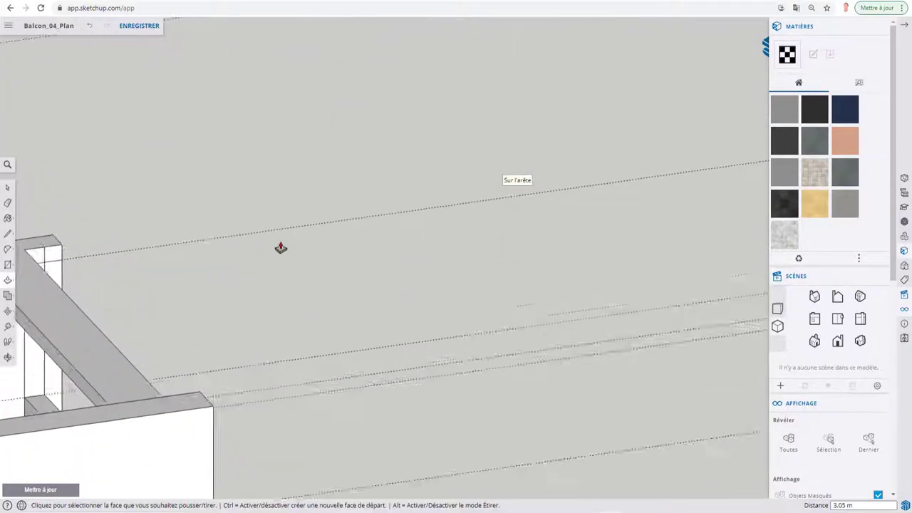
{"action": "mouse_move", "coordinate": [281, 249]}
{"action": "middle_mouse_down"}
{"action": "mouse_move", "coordinate": [136, 275]}
{"action": "mouse_move", "coordinate": [342, 240]}
{"action": "middle_mouse_up"}
{"action": "left_click", "coordinate": [310, 164]}
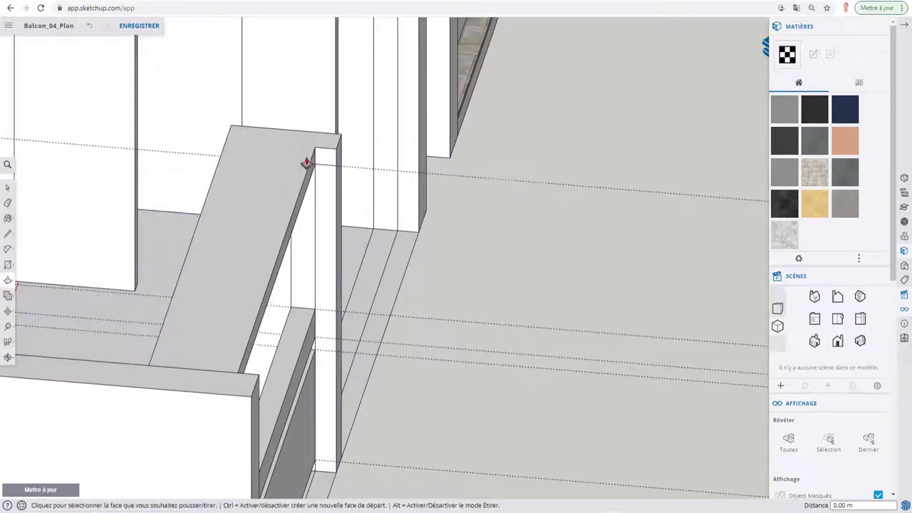
{"action": "mouse_move", "coordinate": [324, 164]}
{"action": "middle_mouse_down"}
{"action": "mouse_move", "coordinate": [437, 269]}
{"action": "mouse_move", "coordinate": [650, 264]}
{"action": "middle_mouse_up"}
{"action": "mouse_move", "coordinate": [499, 249]}
{"action": "middle_mouse_down"}
{"action": "mouse_move", "coordinate": [362, 224]}
{"action": "mouse_move", "coordinate": [526, 238]}
{"action": "mouse_move", "coordinate": [580, 193]}
{"action": "middle_mouse_up"}
{"action": "scroll", "coordinate": [417, 193], "scroll_direction": "up", "scroll_amount": 3}
{"action": "scroll", "coordinate": [521, 259], "scroll_direction": "up", "scroll_amount": 3}
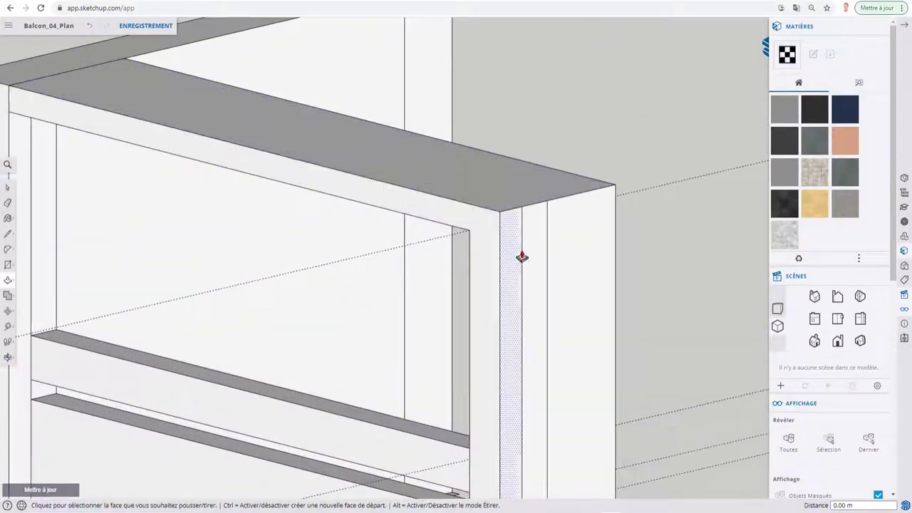
Step: Place guide lines 0.12 m in from the frame's top corner along the post
{"action": "key", "text": "t"}
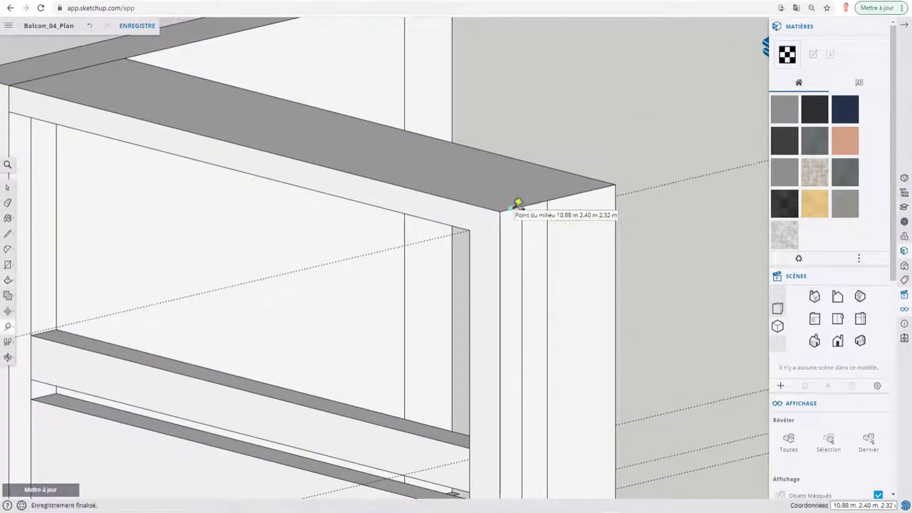
{"action": "left_click", "coordinate": [510, 211]}
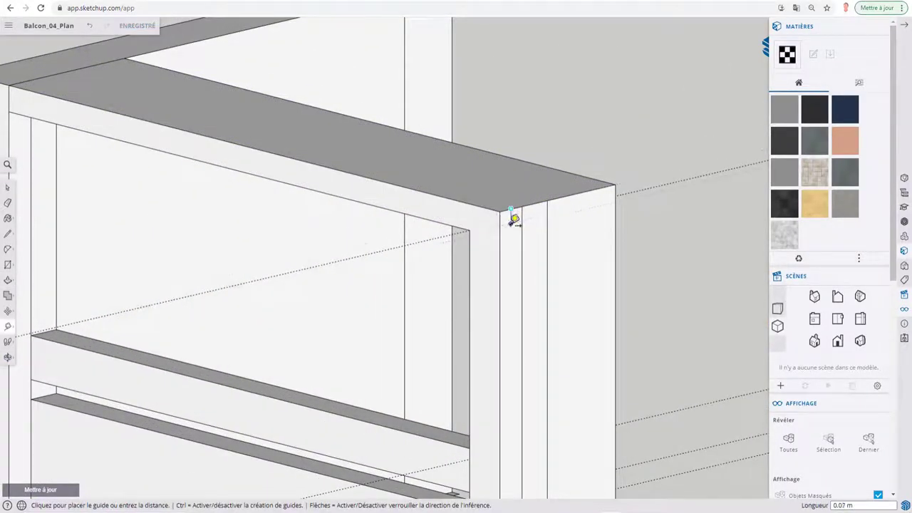
{"action": "left_click", "coordinate": [474, 224]}
{"action": "scroll", "coordinate": [511, 230], "scroll_direction": "up", "scroll_amount": 2}
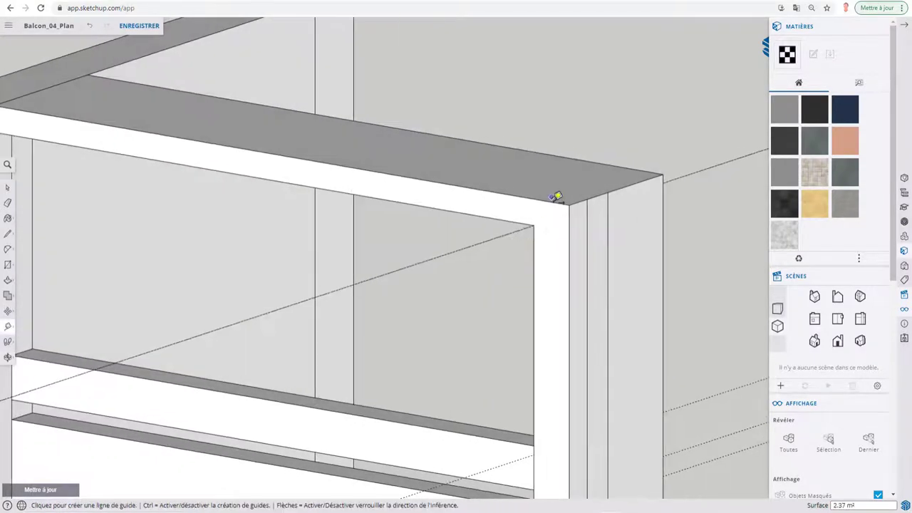
{"action": "left_click", "coordinate": [557, 203]}
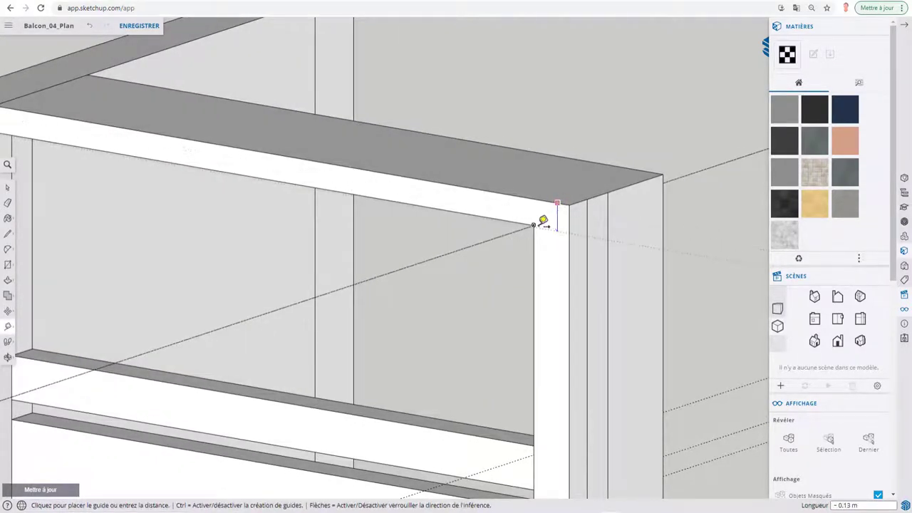
{"action": "left_click", "coordinate": [536, 225]}
{"action": "middle_click_drag", "start_coordinate": [574, 218], "coordinate": [533, 210]}
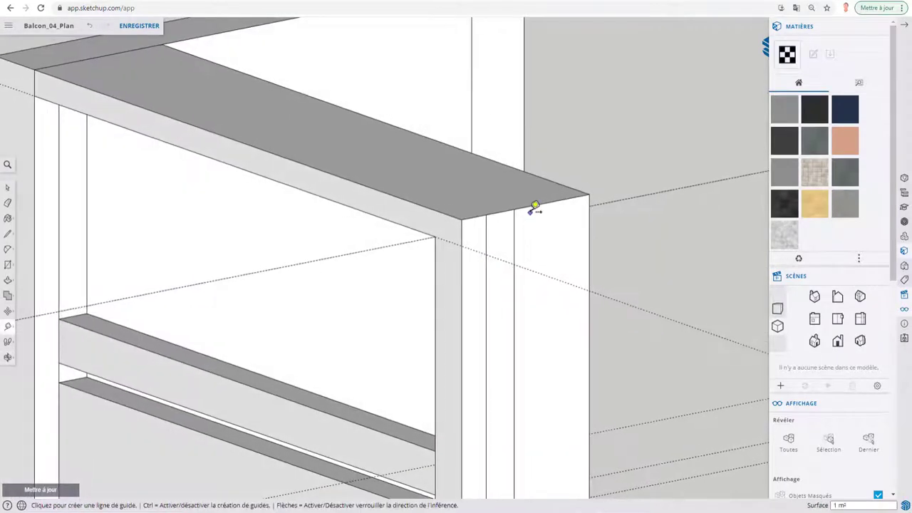
{"action": "left_click", "coordinate": [471, 240]}
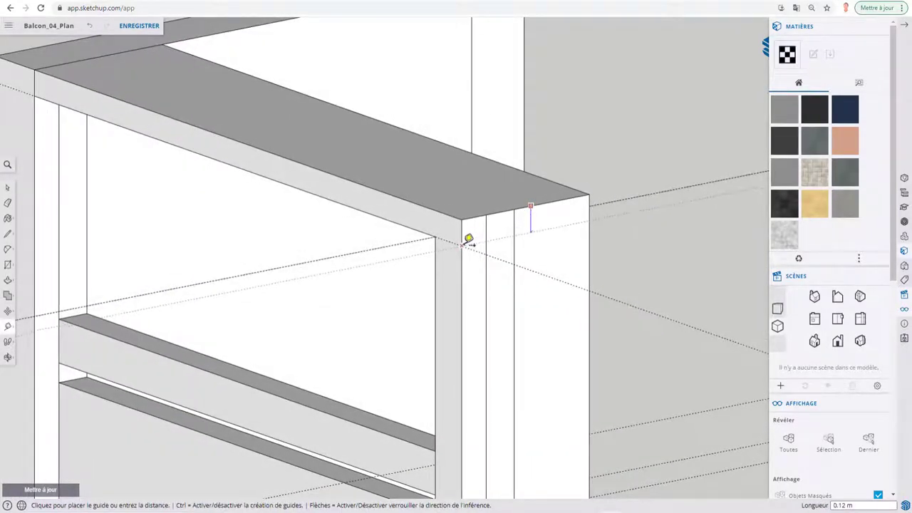
Step: Start a line at the frame's edge corner, then view the whole balcony
{"action": "key", "text": "l"}
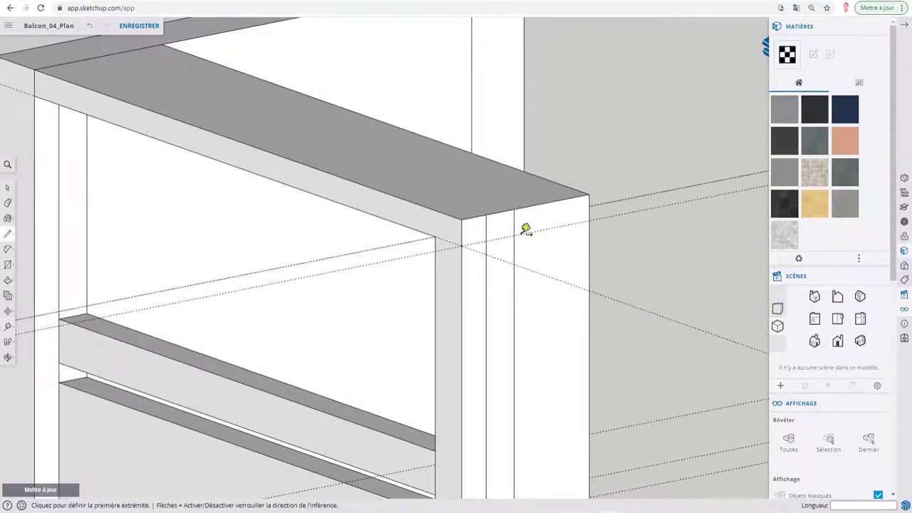
{"action": "left_click", "coordinate": [461, 245]}
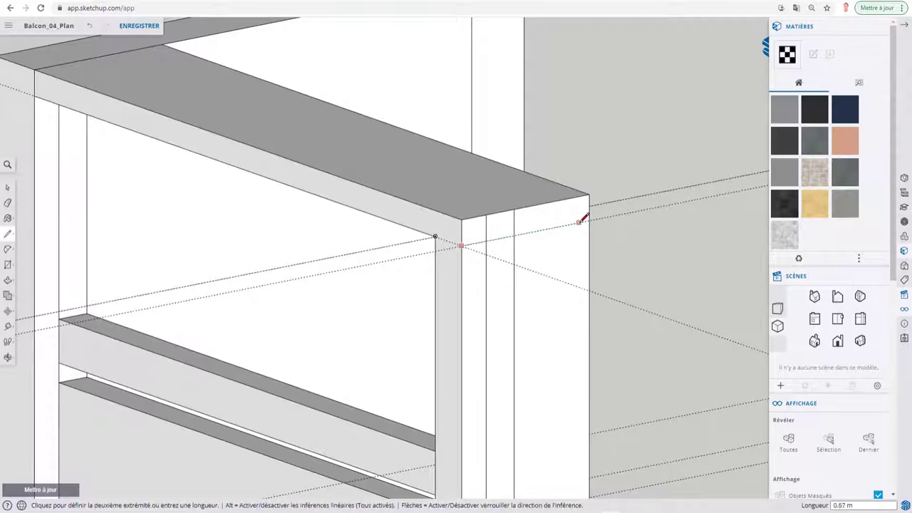
{"action": "scroll", "coordinate": [570, 218], "scroll_direction": "down", "scroll_amount": 5}
{"action": "middle_click_drag", "start_coordinate": [540, 221], "coordinate": [749, 271]}
{"action": "mouse_move", "coordinate": [658, 281]}
{"action": "middle_mouse_down"}
{"action": "mouse_move", "coordinate": [397, 285]}
{"action": "mouse_move", "coordinate": [357, 300]}
{"action": "middle_mouse_up"}
Step: Pull the top beam's end face out to meet the central panel
{"action": "key", "text": "p"}
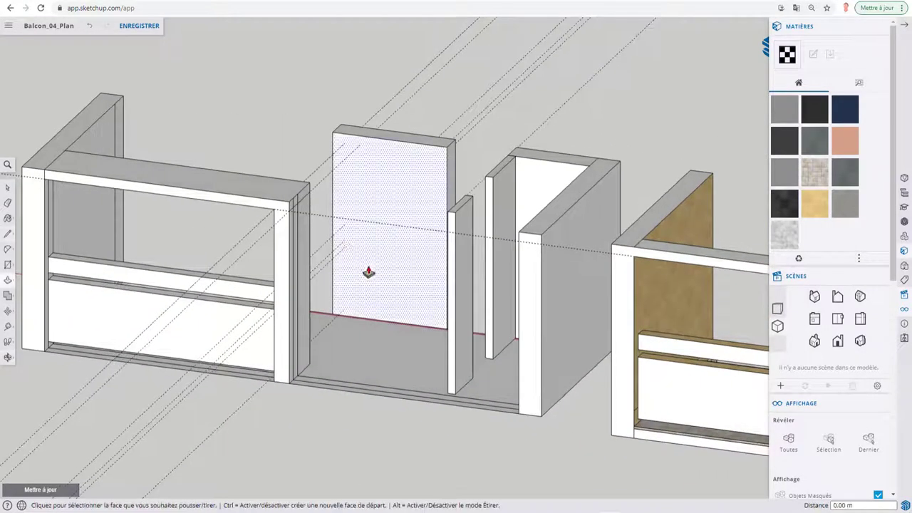
{"action": "left_click", "coordinate": [306, 198]}
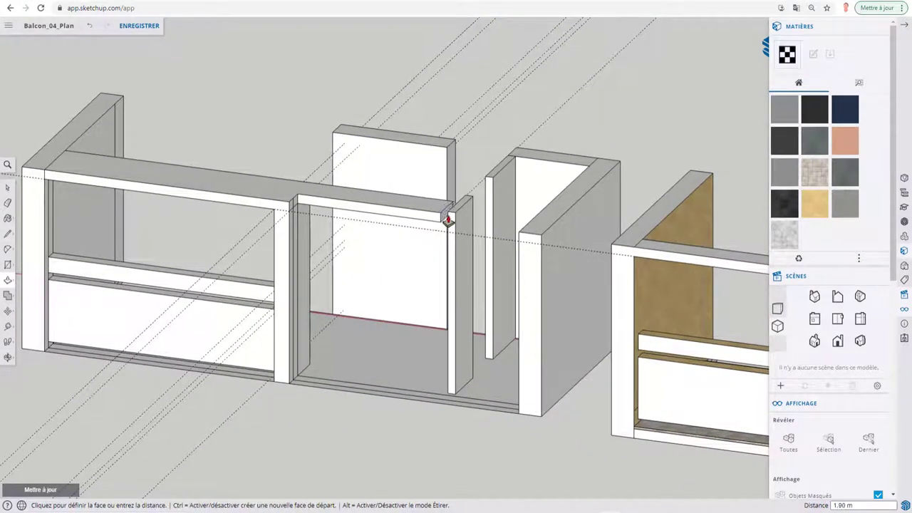
{"action": "left_click", "coordinate": [460, 205]}
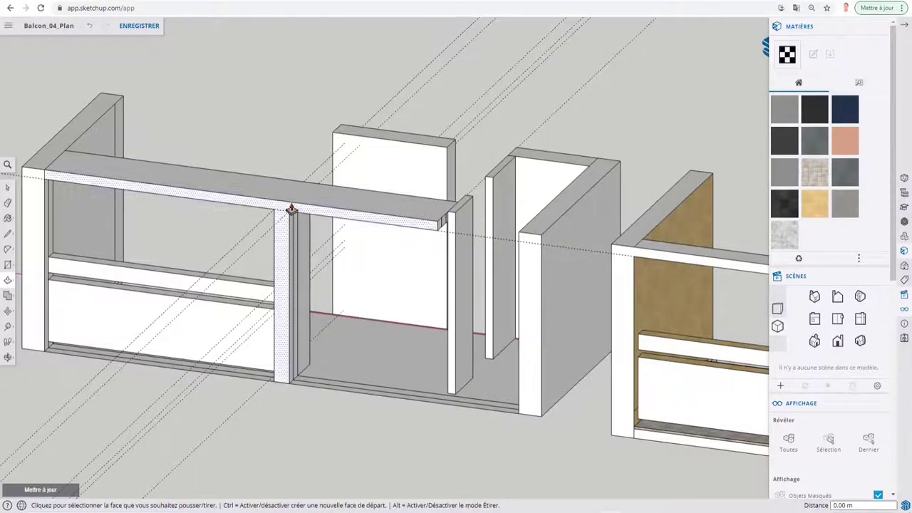
{"action": "mouse_move", "coordinate": [289, 206]}
{"action": "middle_mouse_down"}
{"action": "mouse_move", "coordinate": [350, 252]}
{"action": "mouse_move", "coordinate": [484, 301]}
{"action": "mouse_move", "coordinate": [387, 275]}
{"action": "mouse_move", "coordinate": [423, 338]}
{"action": "mouse_move", "coordinate": [316, 385]}
{"action": "middle_mouse_up"}
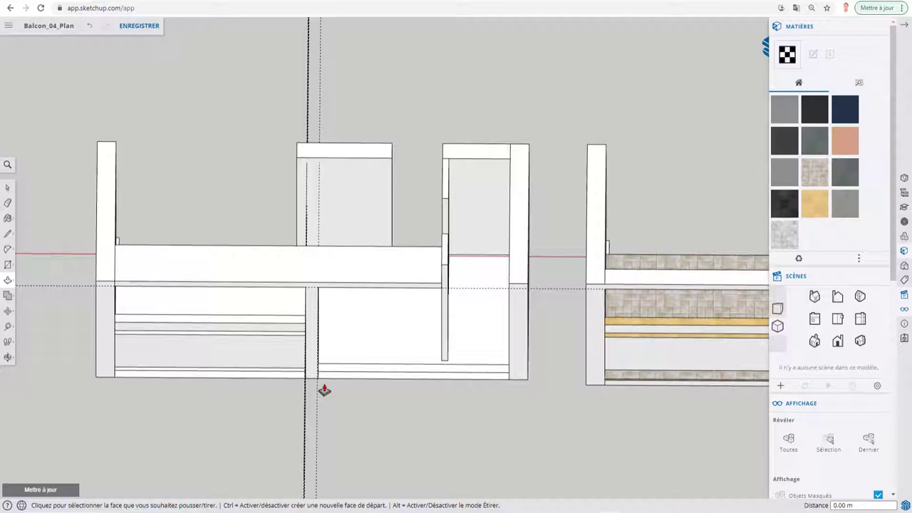
{"action": "mouse_move", "coordinate": [489, 266]}
{"action": "middle_mouse_down"}
{"action": "mouse_move", "coordinate": [362, 255]}
{"action": "mouse_move", "coordinate": [480, 275]}
{"action": "middle_mouse_up"}
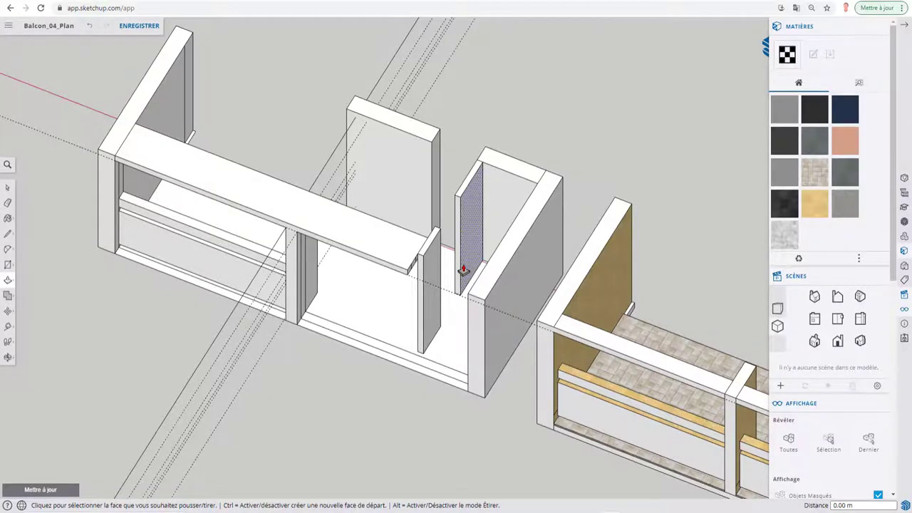
Step: Push the thin post's top face down by 0.12 m
{"action": "scroll", "coordinate": [463, 270], "scroll_direction": "up", "scroll_amount": 2}
{"action": "scroll", "coordinate": [442, 290], "scroll_direction": "up", "scroll_amount": 2}
{"action": "scroll", "coordinate": [419, 266], "scroll_direction": "up", "scroll_amount": 1}
{"action": "scroll", "coordinate": [418, 240], "scroll_direction": "up", "scroll_amount": 2}
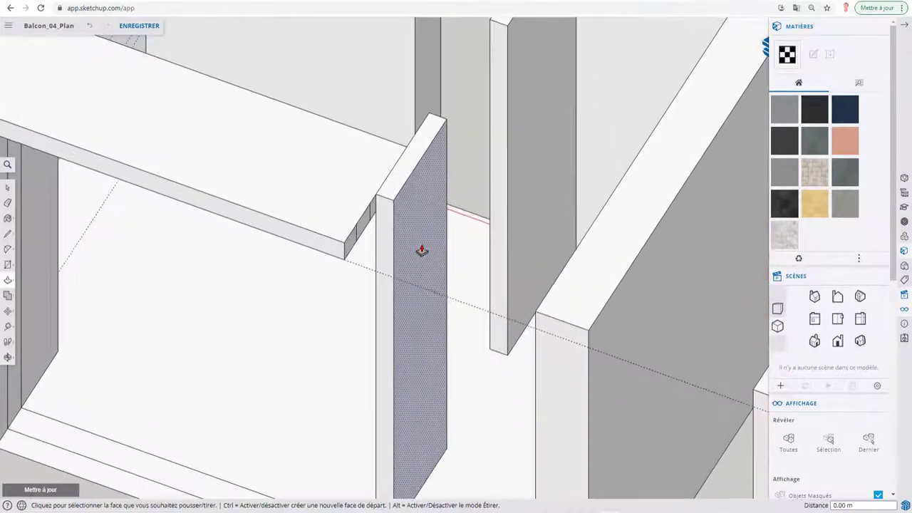
{"action": "scroll", "coordinate": [385, 215], "scroll_direction": "up", "scroll_amount": 2}
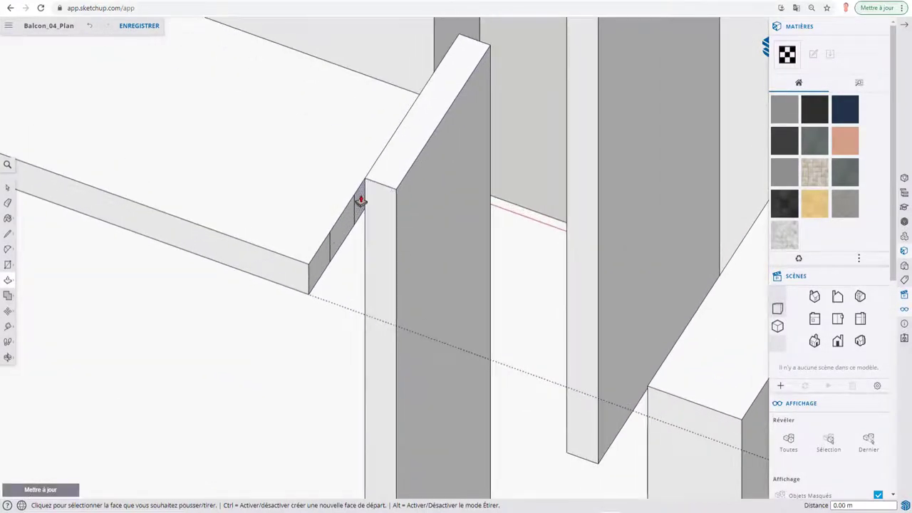
{"action": "mouse_move", "coordinate": [360, 201]}
{"action": "middle_mouse_down"}
{"action": "mouse_move", "coordinate": [362, 231]}
{"action": "mouse_move", "coordinate": [462, 240]}
{"action": "mouse_move", "coordinate": [381, 240]}
{"action": "mouse_move", "coordinate": [382, 251]}
{"action": "mouse_move", "coordinate": [330, 183]}
{"action": "mouse_move", "coordinate": [387, 240]}
{"action": "mouse_move", "coordinate": [405, 243]}
{"action": "middle_mouse_up"}
{"action": "scroll", "coordinate": [387, 240], "scroll_direction": "down", "scroll_amount": 3}
{"action": "scroll", "coordinate": [406, 241], "scroll_direction": "up", "scroll_amount": 2}
{"action": "scroll", "coordinate": [416, 236], "scroll_direction": "up", "scroll_amount": 2}
{"action": "scroll", "coordinate": [387, 221], "scroll_direction": "up", "scroll_amount": 2}
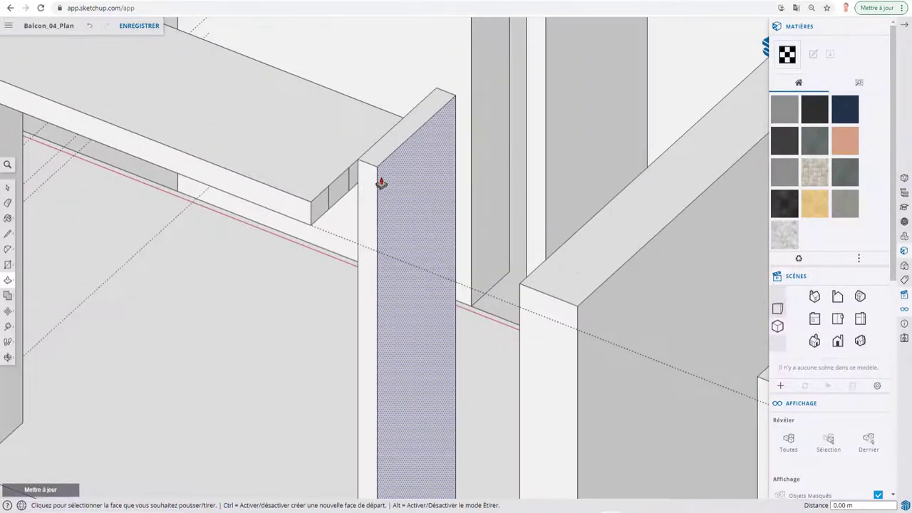
{"action": "left_click", "coordinate": [375, 157]}
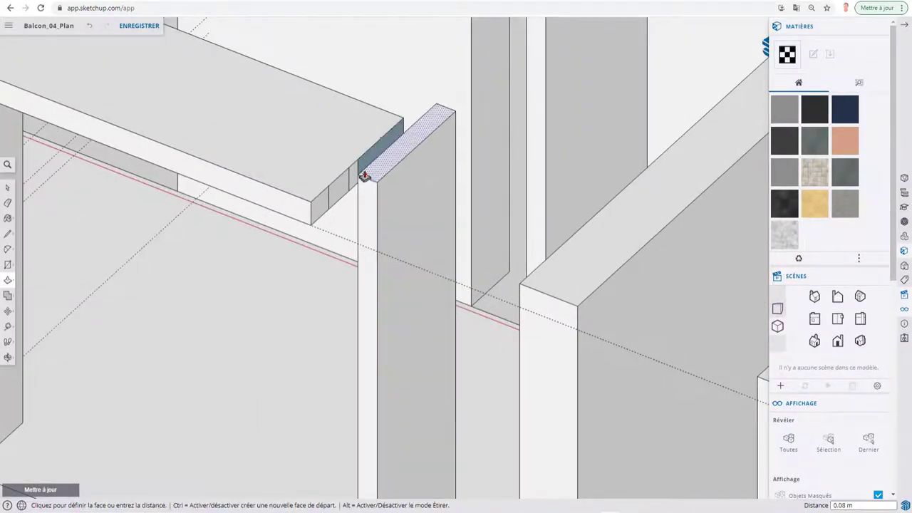
{"action": "left_click", "coordinate": [343, 204]}
Step: Extend the top beam to the wall and make its front face flush
{"action": "left_click", "coordinate": [368, 171]}
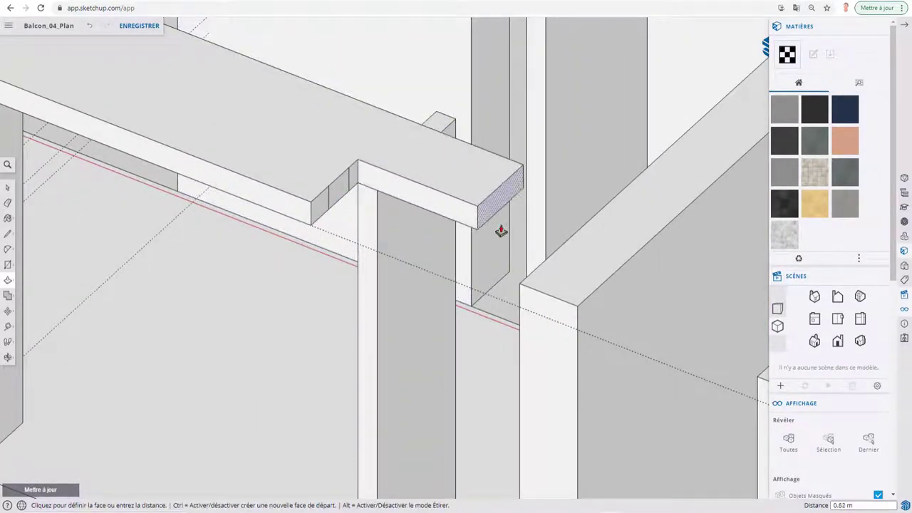
{"action": "left_click", "coordinate": [542, 266]}
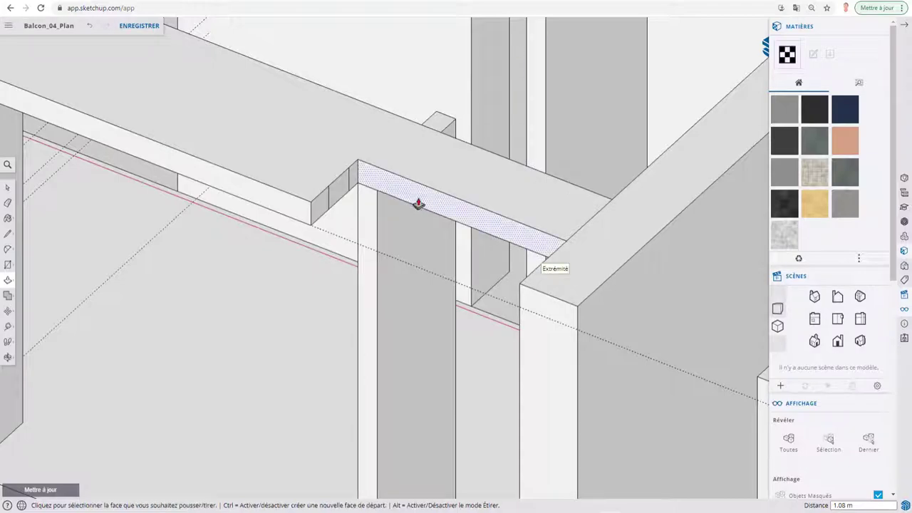
{"action": "left_click", "coordinate": [350, 187]}
{"action": "left_click", "coordinate": [345, 221]}
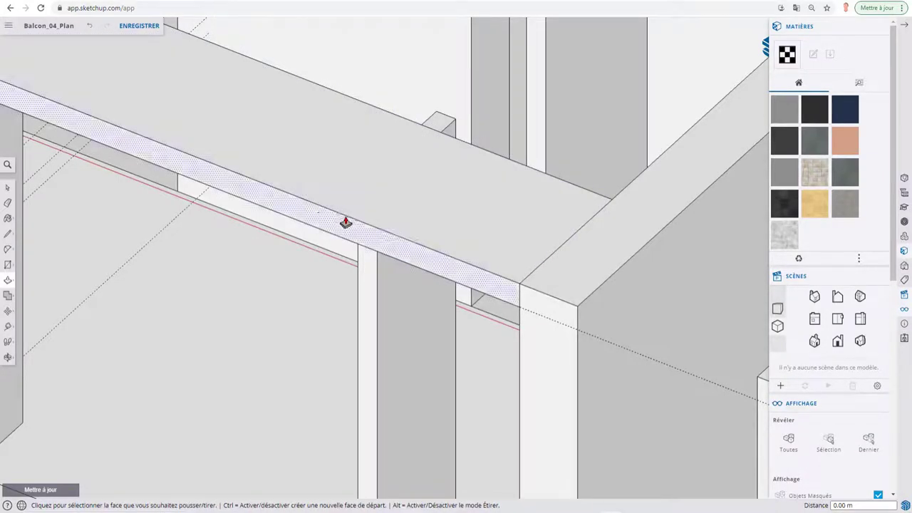
{"action": "scroll", "coordinate": [345, 222], "scroll_direction": "down", "scroll_amount": 3}
{"action": "scroll", "coordinate": [352, 238], "scroll_direction": "down", "scroll_amount": 2}
{"action": "scroll", "coordinate": [584, 164], "scroll_direction": "up", "scroll_amount": 3}
{"action": "scroll", "coordinate": [319, 197], "scroll_direction": "up", "scroll_amount": 1}
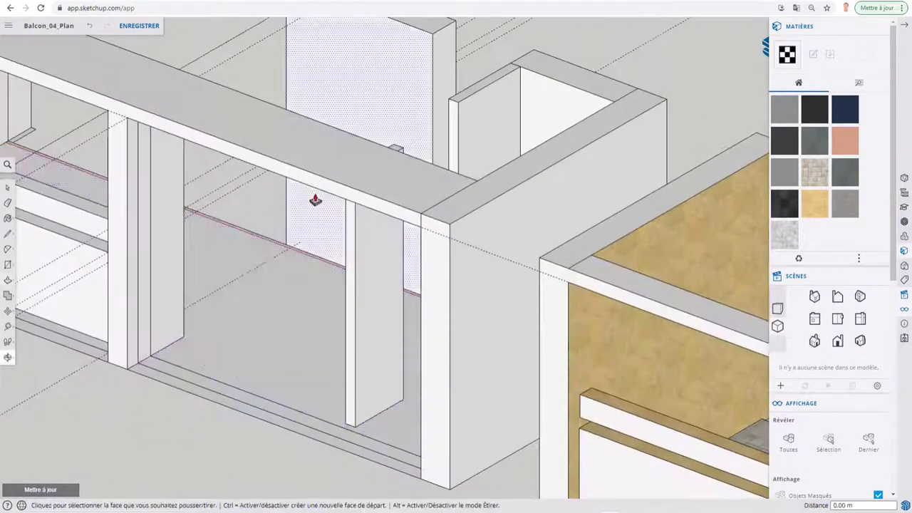
{"action": "mouse_move", "coordinate": [316, 200]}
{"action": "middle_mouse_down"}
{"action": "mouse_move", "coordinate": [226, 212]}
{"action": "mouse_move", "coordinate": [238, 130]}
{"action": "mouse_move", "coordinate": [220, 235]}
{"action": "mouse_move", "coordinate": [423, 257]}
{"action": "mouse_move", "coordinate": [373, 354]}
{"action": "middle_mouse_up"}
{"action": "scroll", "coordinate": [375, 352], "scroll_direction": "up", "scroll_amount": 2}
{"action": "scroll", "coordinate": [254, 309], "scroll_direction": "up", "scroll_amount": 3}
Step: Place a guide about 1.07 m down the pillar from its top
{"action": "middle_click_drag", "start_coordinate": [254, 309], "coordinate": [397, 326]}
{"action": "key", "text": "t"}
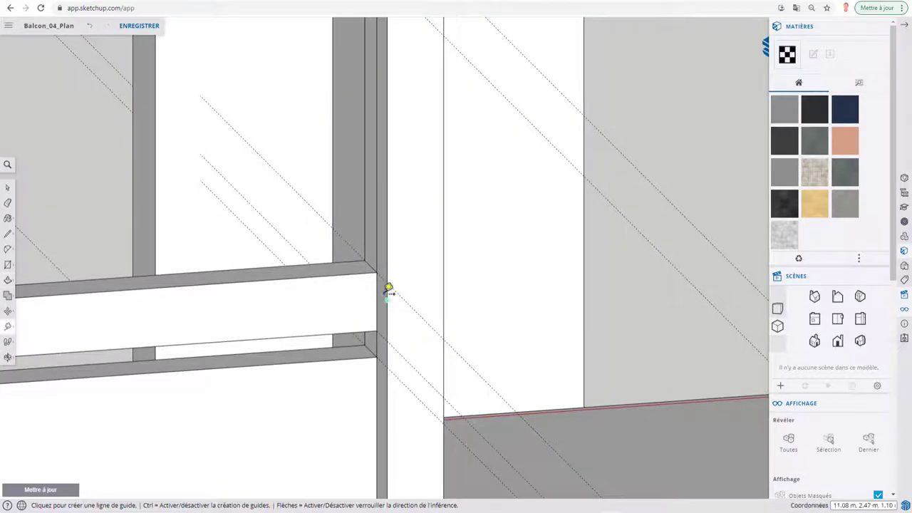
{"action": "scroll", "coordinate": [386, 276], "scroll_direction": "down", "scroll_amount": 2}
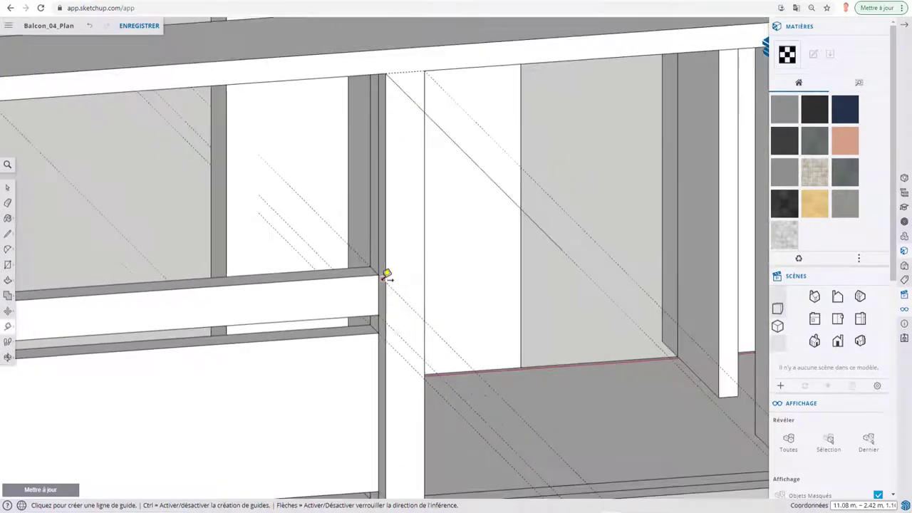
{"action": "mouse_move", "coordinate": [387, 275]}
{"action": "middle_mouse_down"}
{"action": "mouse_move", "coordinate": [437, 209]}
{"action": "mouse_move", "coordinate": [425, 230]}
{"action": "middle_mouse_up"}
{"action": "middle_click_drag", "start_coordinate": [438, 147], "coordinate": [442, 51]}
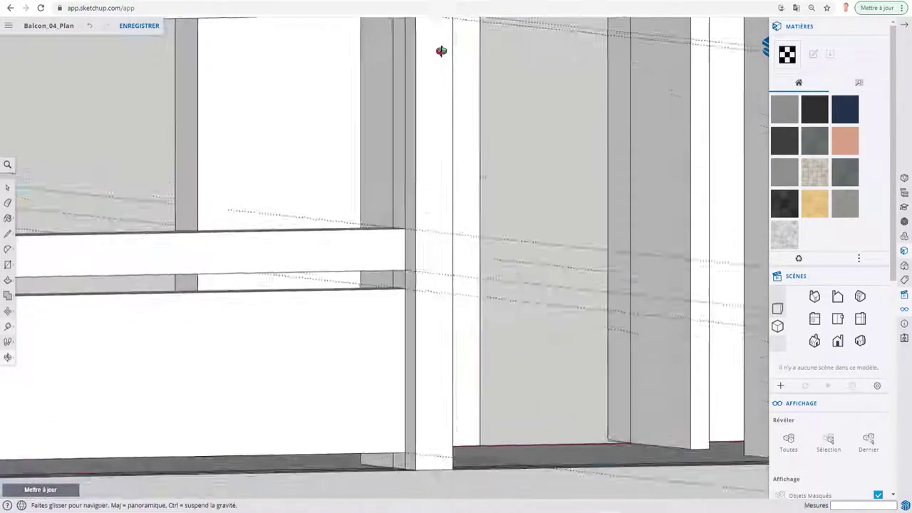
{"action": "mouse_move", "coordinate": [444, 167]}
{"action": "middle_mouse_down"}
{"action": "mouse_move", "coordinate": [446, 326]}
{"action": "mouse_move", "coordinate": [436, 277]}
{"action": "middle_mouse_up"}
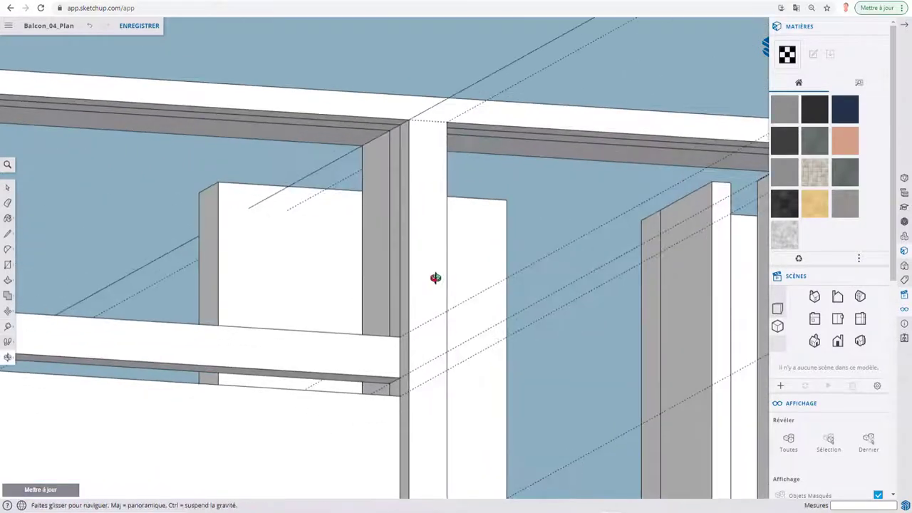
{"action": "left_click", "coordinate": [422, 120]}
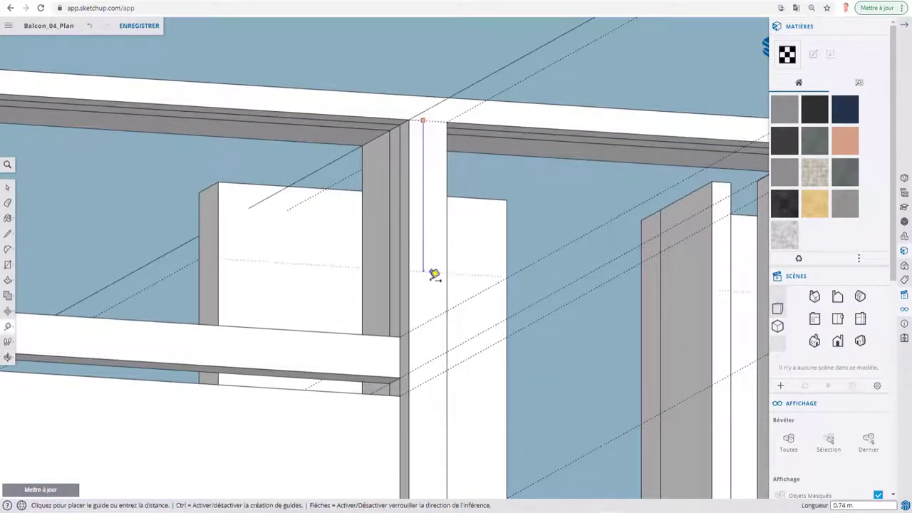
{"action": "left_click", "coordinate": [416, 332]}
Step: Add a vertical guide about 1.24 m down from the top corner
{"action": "mouse_move", "coordinate": [437, 350]}
{"action": "middle_mouse_down"}
{"action": "mouse_move", "coordinate": [535, 423]}
{"action": "mouse_move", "coordinate": [426, 312]}
{"action": "middle_mouse_up"}
{"action": "scroll", "coordinate": [420, 316], "scroll_direction": "up", "scroll_amount": 3}
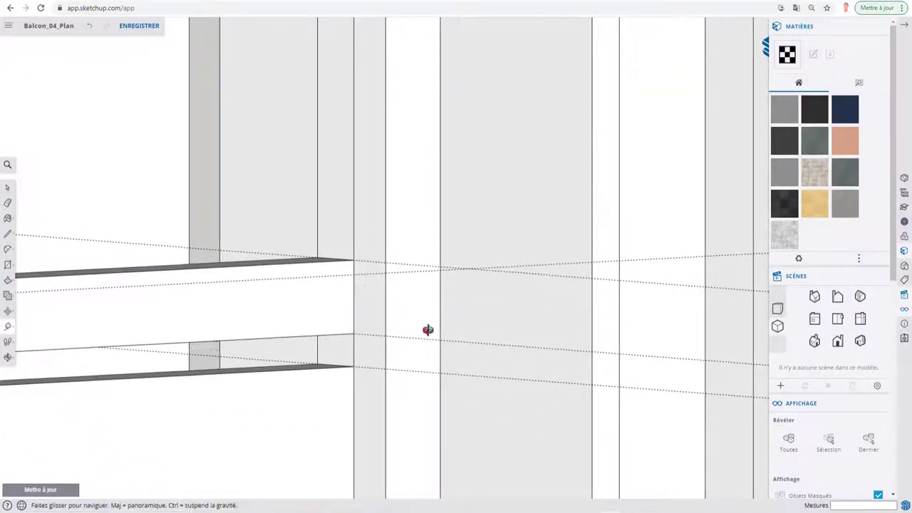
{"action": "mouse_move", "coordinate": [427, 330]}
{"action": "middle_mouse_down"}
{"action": "mouse_move", "coordinate": [489, 231]}
{"action": "mouse_move", "coordinate": [501, 349]}
{"action": "middle_mouse_up"}
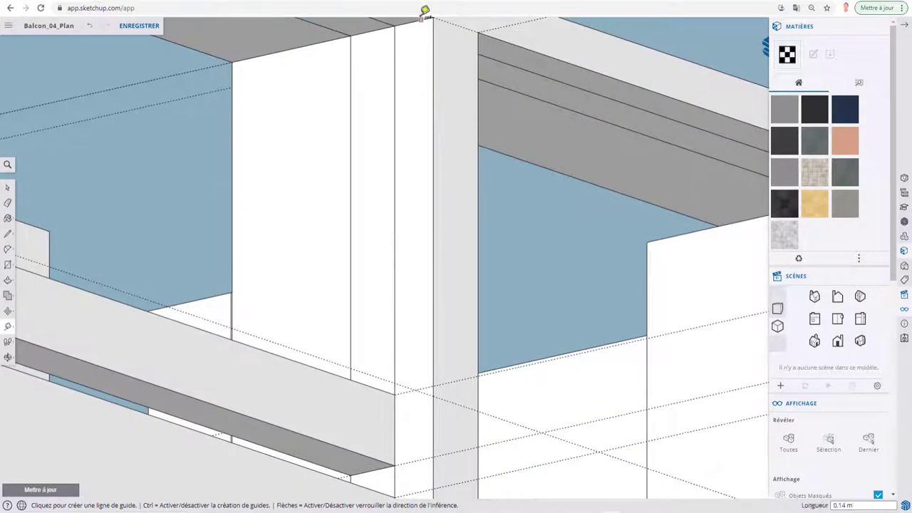
{"action": "left_click", "coordinate": [415, 20]}
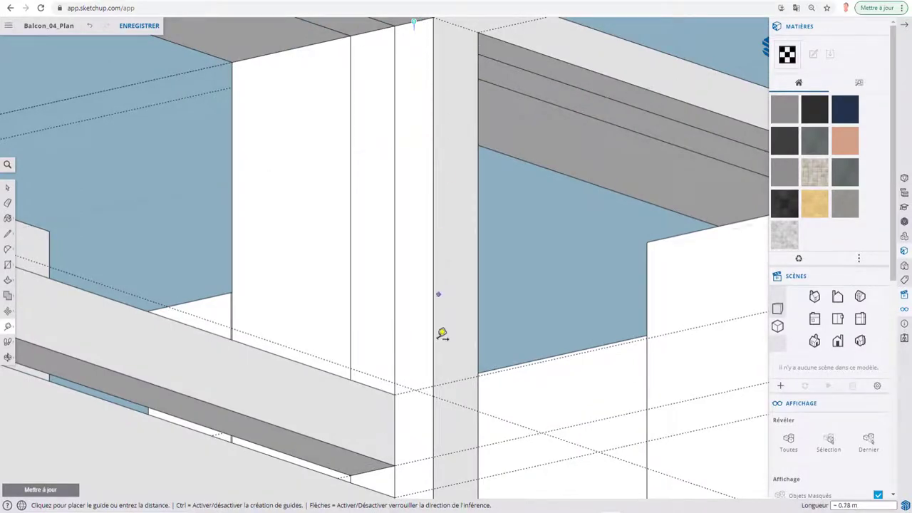
{"action": "left_click", "coordinate": [416, 457]}
{"action": "mouse_move", "coordinate": [417, 459]}
{"action": "middle_mouse_down"}
{"action": "mouse_move", "coordinate": [394, 332]}
{"action": "mouse_move", "coordinate": [404, 271]}
{"action": "mouse_move", "coordinate": [495, 190]}
{"action": "mouse_move", "coordinate": [425, 226]}
{"action": "mouse_move", "coordinate": [93, 283]}
{"action": "mouse_move", "coordinate": [121, 300]}
{"action": "mouse_move", "coordinate": [250, 269]}
{"action": "mouse_move", "coordinate": [260, 311]}
{"action": "mouse_move", "coordinate": [334, 283]}
{"action": "mouse_move", "coordinate": [369, 283]}
{"action": "middle_mouse_up"}
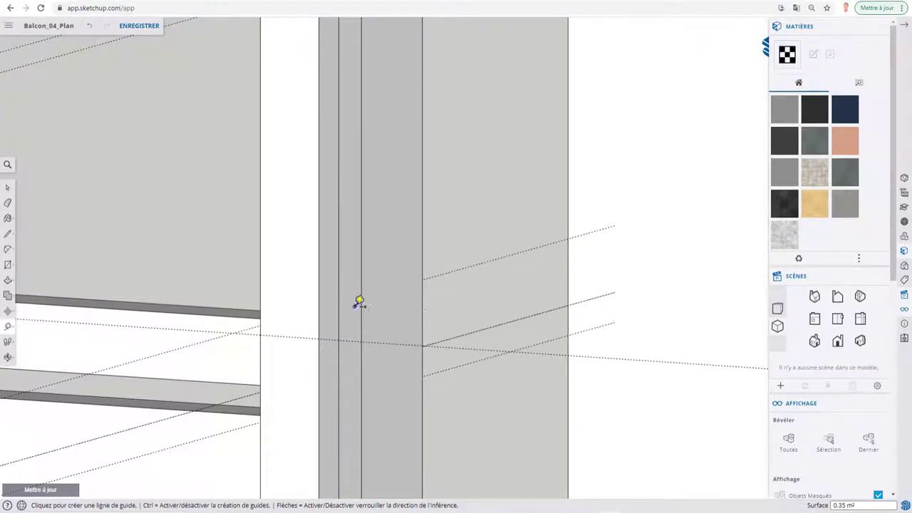
{"action": "mouse_move", "coordinate": [358, 302]}
{"action": "middle_mouse_down"}
{"action": "mouse_move", "coordinate": [328, 320]}
{"action": "mouse_move", "coordinate": [26, 281]}
{"action": "mouse_move", "coordinate": [207, 305]}
{"action": "mouse_move", "coordinate": [433, 319]}
{"action": "middle_mouse_up"}
{"action": "mouse_move", "coordinate": [356, 309]}
{"action": "middle_mouse_down"}
{"action": "mouse_move", "coordinate": [320, 320]}
{"action": "mouse_move", "coordinate": [466, 327]}
{"action": "middle_mouse_up"}
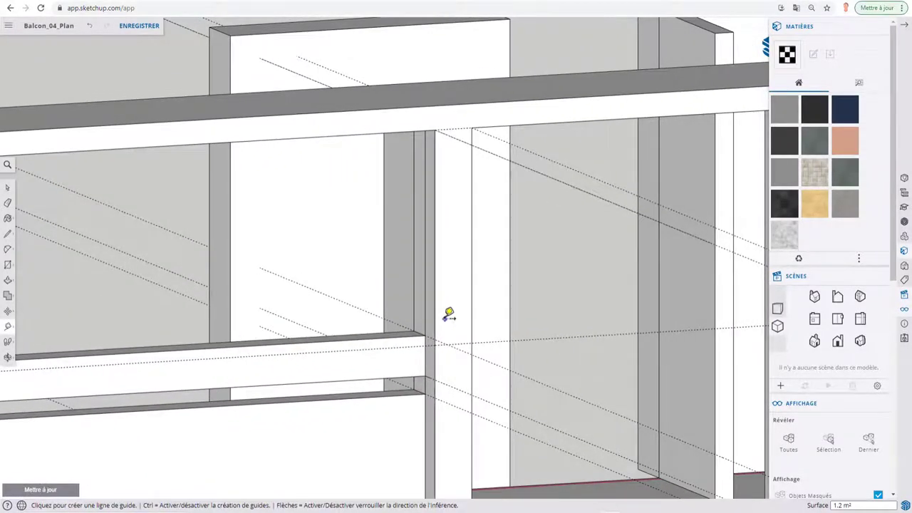
{"action": "mouse_move", "coordinate": [355, 354]}
{"action": "middle_mouse_down"}
{"action": "mouse_move", "coordinate": [407, 366]}
{"action": "mouse_move", "coordinate": [499, 349]}
{"action": "middle_mouse_up"}
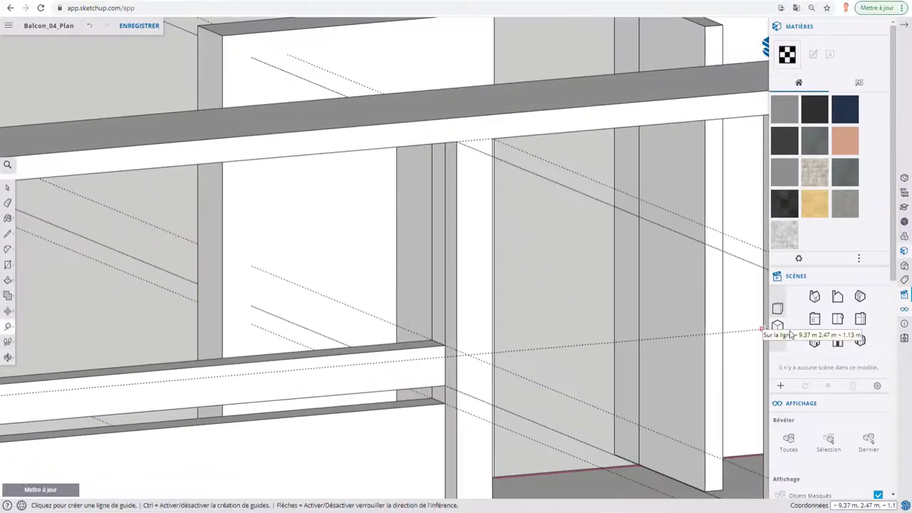
Step: Delete all guide lines from the model via the Affichage panel
{"action": "left_click", "coordinate": [904, 310]}
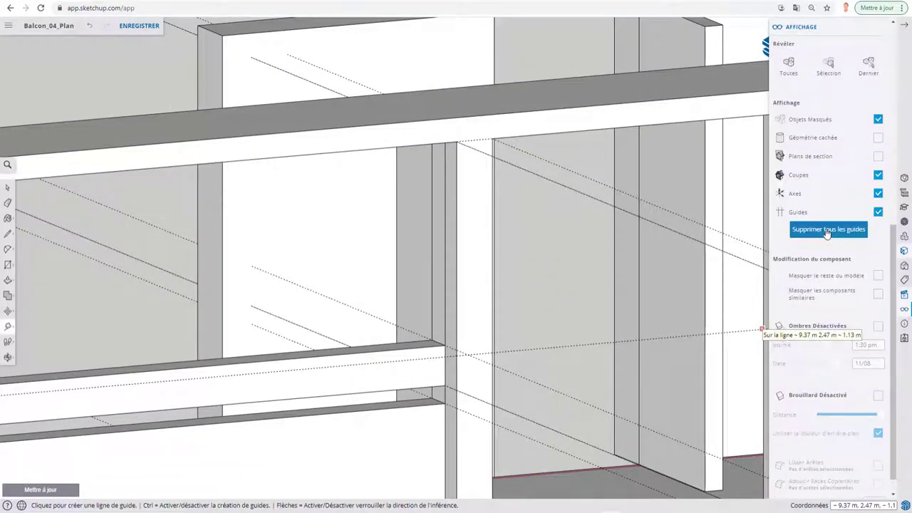
{"action": "left_click", "coordinate": [829, 230]}
{"action": "mouse_move", "coordinate": [550, 311]}
{"action": "left_mouse_down"}
{"action": "mouse_move", "coordinate": [599, 241]}
{"action": "mouse_move", "coordinate": [658, 202]}
{"action": "left_mouse_up"}
Step: Place new guides across the thin post at the lower rail's upper and lower edges
{"action": "key", "text": "t"}
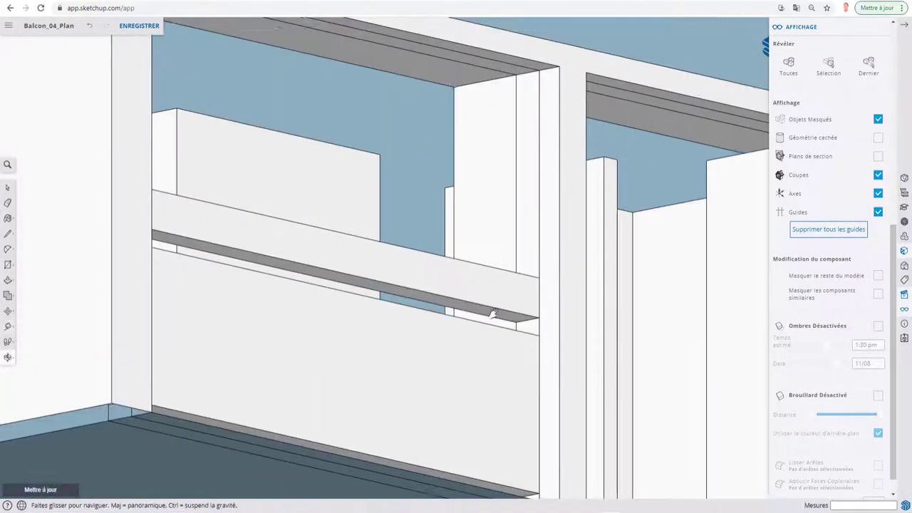
{"action": "mouse_move", "coordinate": [545, 234]}
{"action": "middle_mouse_down"}
{"action": "mouse_move", "coordinate": [518, 340]}
{"action": "mouse_move", "coordinate": [548, 321]}
{"action": "middle_mouse_up"}
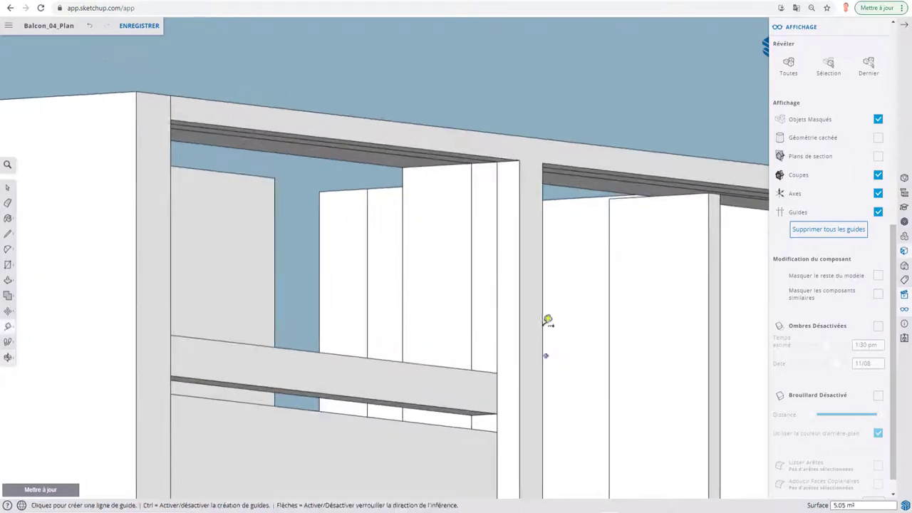
{"action": "mouse_move", "coordinate": [490, 271]}
{"action": "middle_mouse_down"}
{"action": "mouse_move", "coordinate": [511, 254]}
{"action": "mouse_move", "coordinate": [509, 200]}
{"action": "middle_mouse_up"}
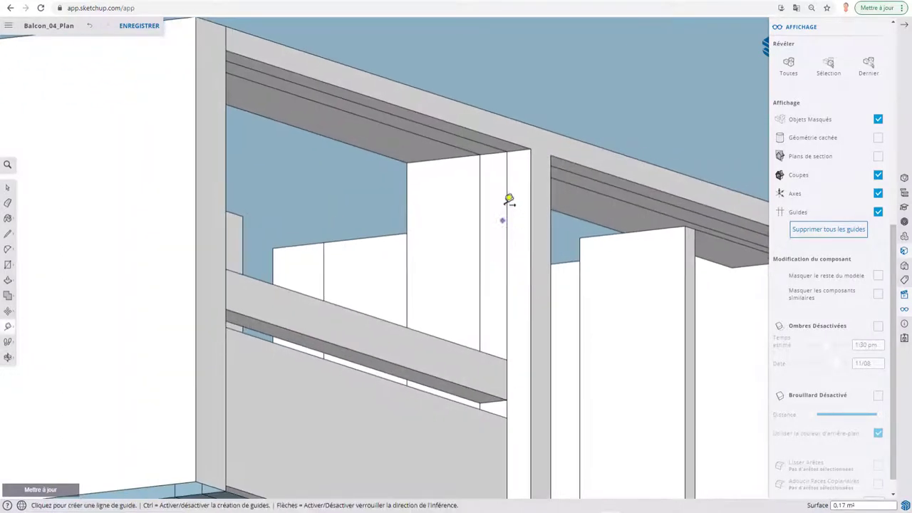
{"action": "left_click", "coordinate": [500, 151]}
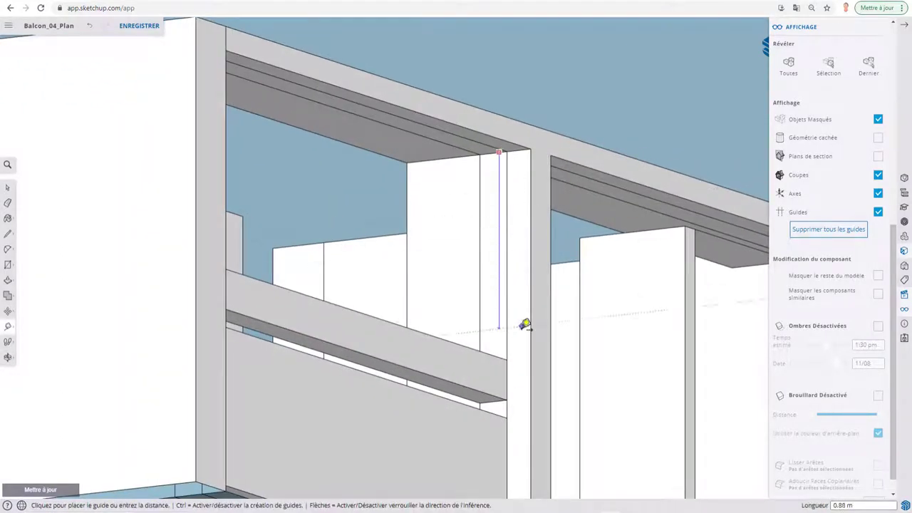
{"action": "left_click", "coordinate": [509, 358]}
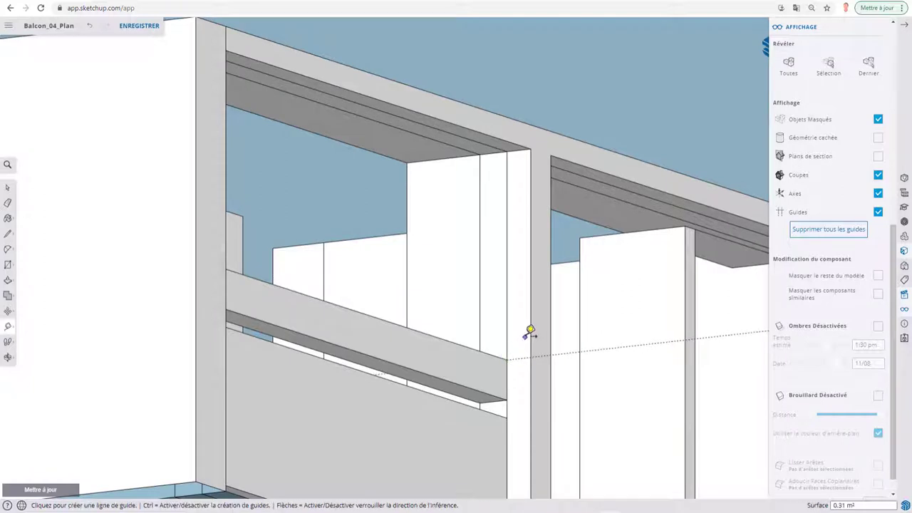
{"action": "left_click", "coordinate": [507, 152]}
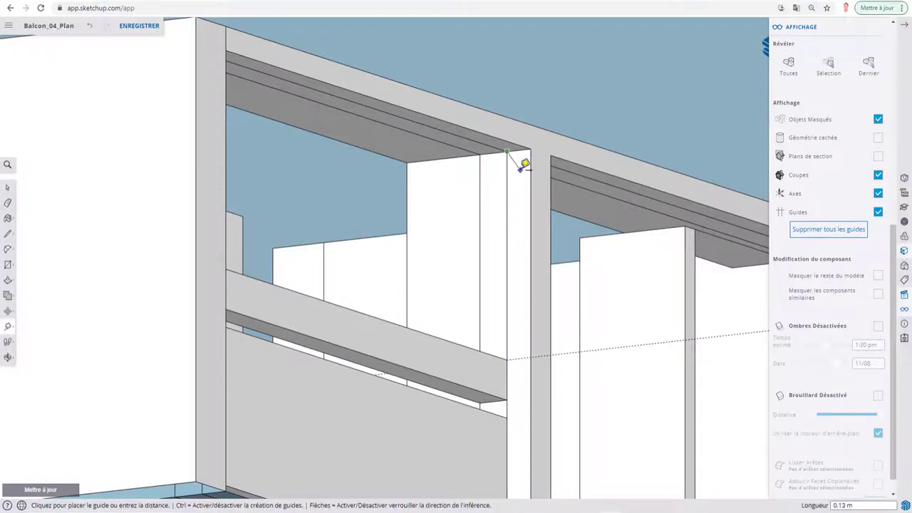
{"action": "left_click", "coordinate": [513, 395]}
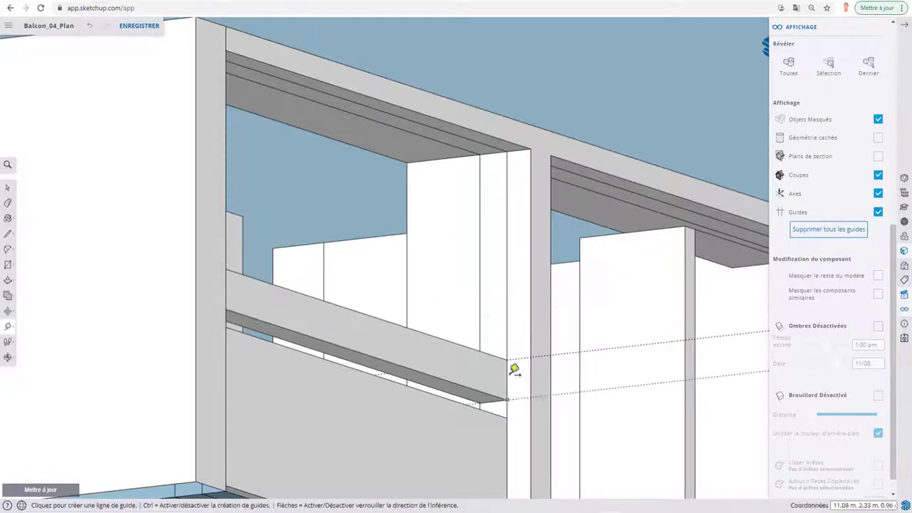
{"action": "middle_click_drag", "start_coordinate": [515, 368], "coordinate": [476, 272]}
Step: Place a 0.08 m guide at the wall column's base and draw a line along the column edge
{"action": "scroll", "coordinate": [499, 268], "scroll_direction": "up", "scroll_amount": 3}
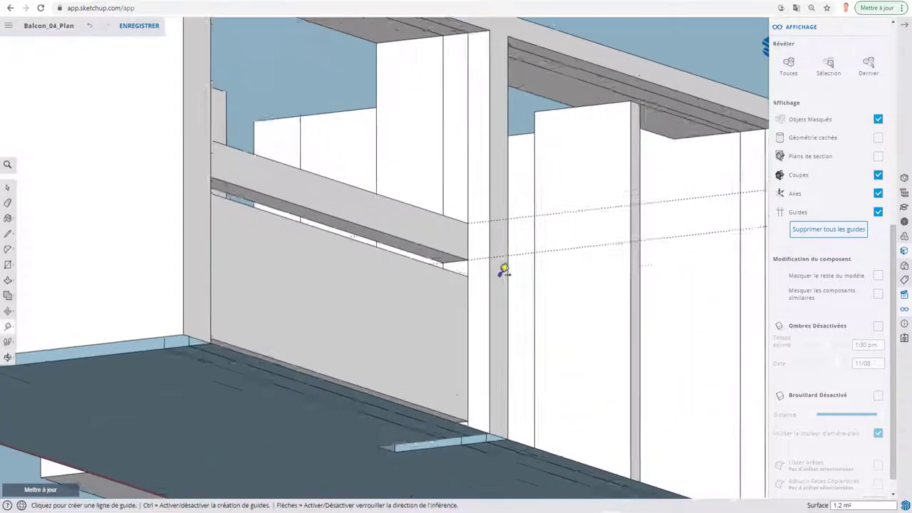
{"action": "scroll", "coordinate": [474, 350], "scroll_direction": "up", "scroll_amount": 3}
{"action": "mouse_move", "coordinate": [474, 350]}
{"action": "middle_mouse_down"}
{"action": "mouse_move", "coordinate": [161, 433]}
{"action": "mouse_move", "coordinate": [321, 261]}
{"action": "middle_mouse_up"}
{"action": "scroll", "coordinate": [259, 336], "scroll_direction": "up", "scroll_amount": 2}
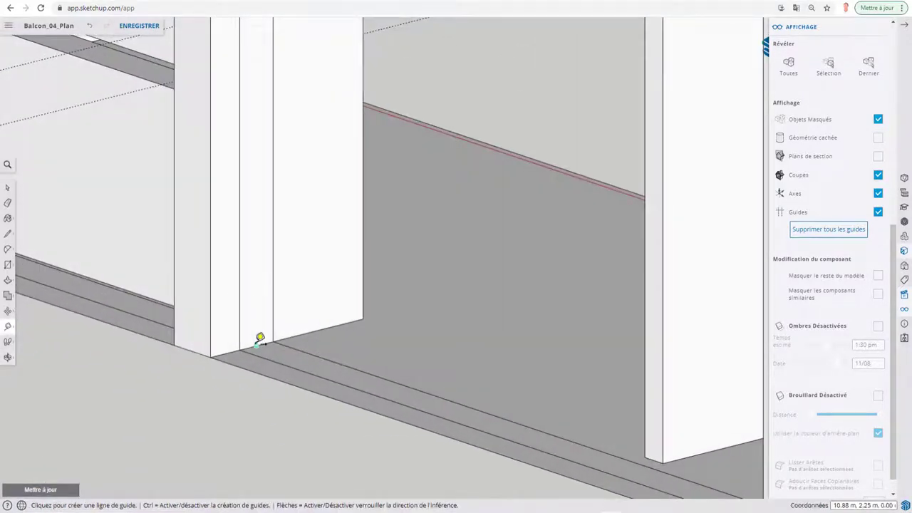
{"action": "left_click", "coordinate": [257, 343]}
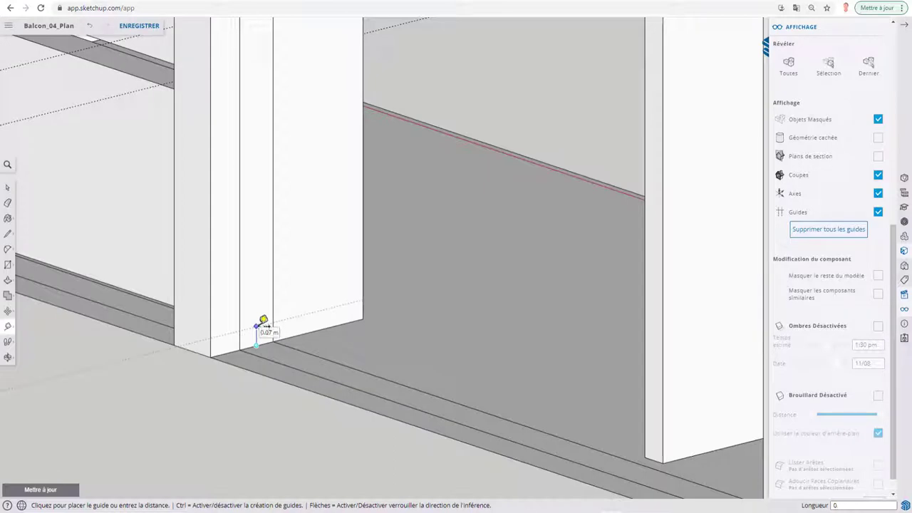
{"action": "left_click", "coordinate": [259, 324]}
{"action": "key", "text": "l"}
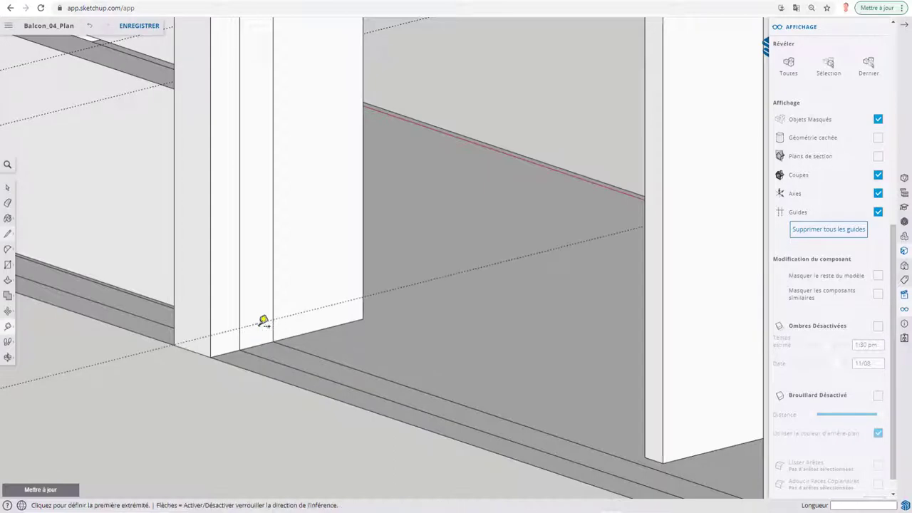
{"action": "left_click", "coordinate": [256, 345]}
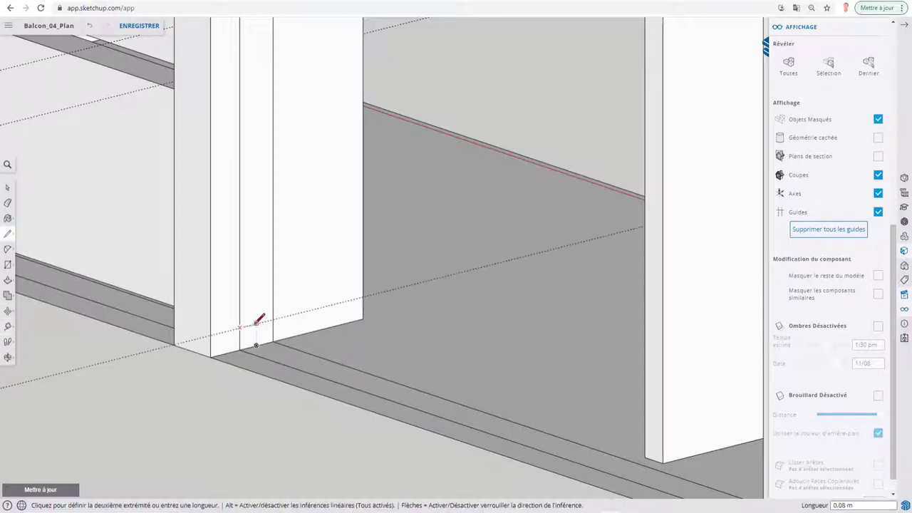
{"action": "left_click", "coordinate": [274, 319]}
Step: Add another 0.08 m guide from the lower ledge edge at the column base
{"action": "mouse_move", "coordinate": [274, 318]}
{"action": "middle_mouse_down"}
{"action": "mouse_move", "coordinate": [272, 210]}
{"action": "mouse_move", "coordinate": [360, 220]}
{"action": "mouse_move", "coordinate": [261, 266]}
{"action": "mouse_move", "coordinate": [350, 250]}
{"action": "middle_mouse_up"}
{"action": "middle_click_drag", "start_coordinate": [176, 299], "coordinate": [295, 280]}
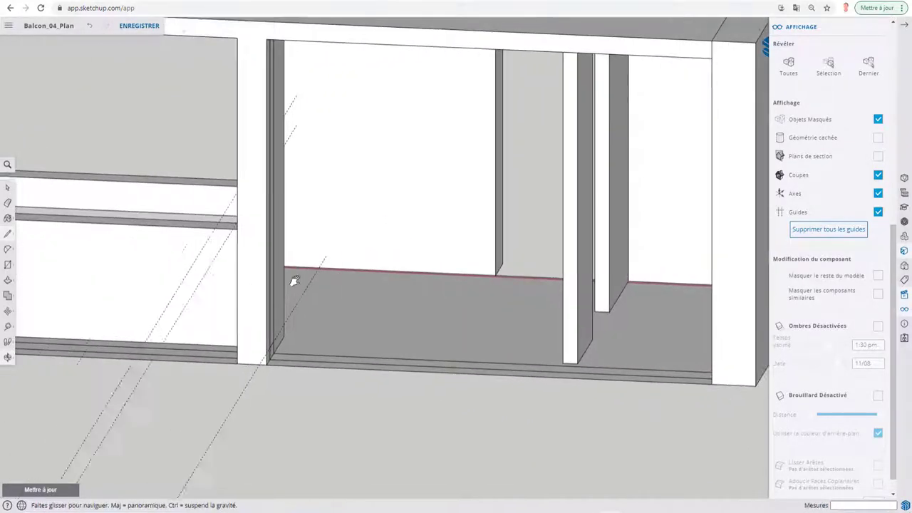
{"action": "scroll", "coordinate": [392, 274], "scroll_direction": "up", "scroll_amount": 3}
{"action": "scroll", "coordinate": [392, 275], "scroll_direction": "up", "scroll_amount": 2}
{"action": "key", "text": "t"}
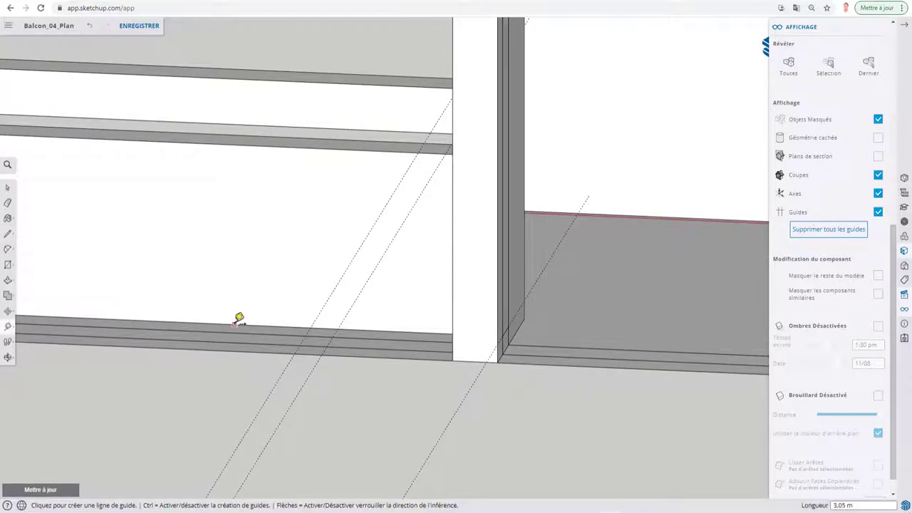
{"action": "left_click", "coordinate": [240, 317]}
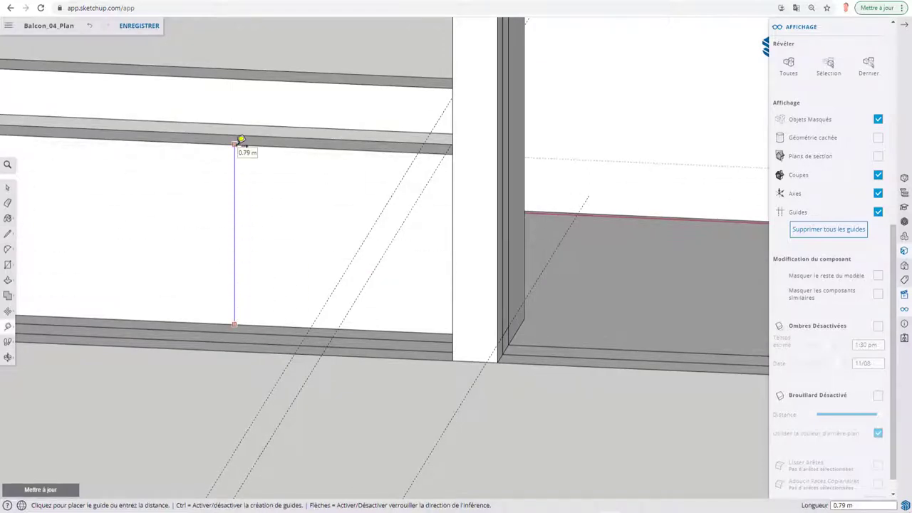
{"action": "mouse_move", "coordinate": [560, 264]}
{"action": "middle_mouse_down"}
{"action": "mouse_move", "coordinate": [326, 291]}
{"action": "mouse_move", "coordinate": [415, 322]}
{"action": "middle_mouse_up"}
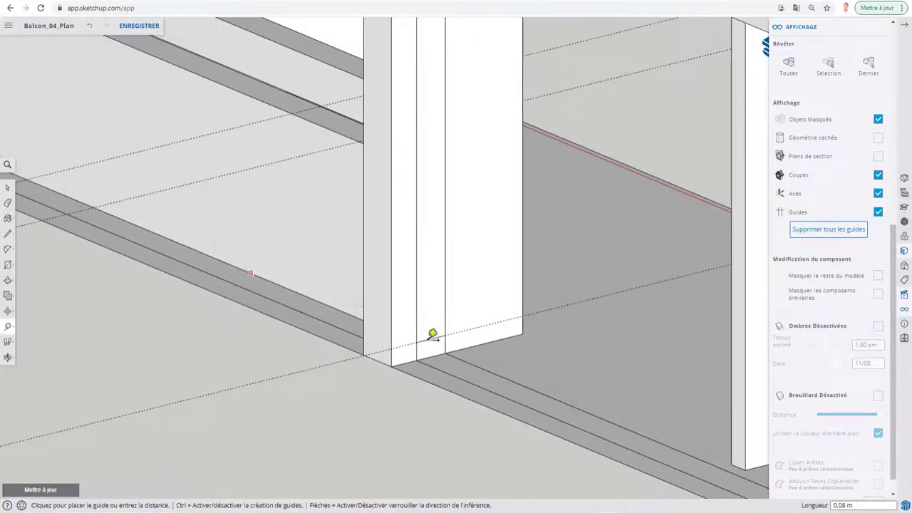
{"action": "left_click", "coordinate": [436, 334]}
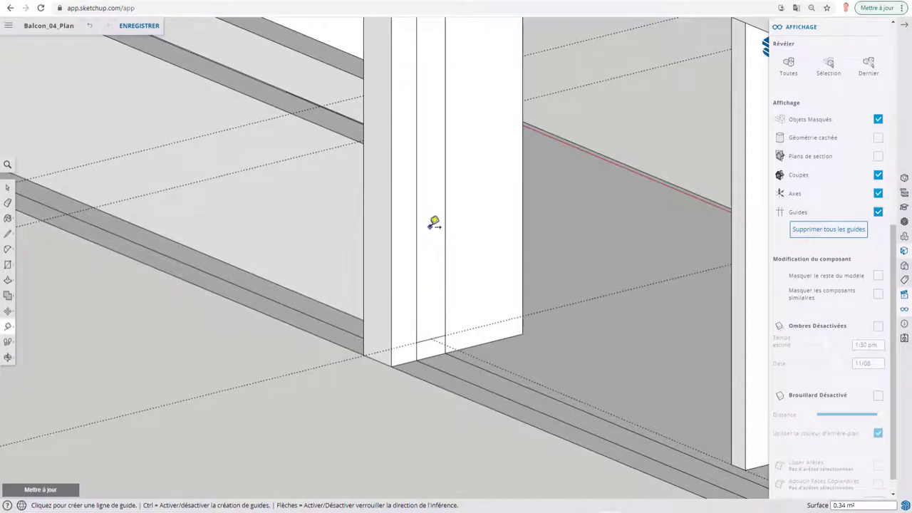
Step: Set vertical guides 0.79 m up the post and on the pillar face
{"action": "left_click", "coordinate": [432, 338]}
{"action": "type", "text": "0.79"}
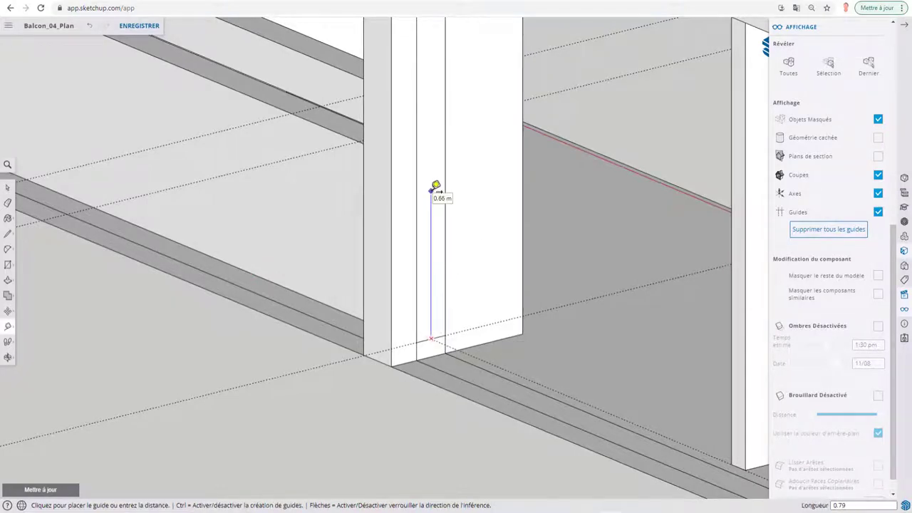
{"action": "key", "text": "Return"}
{"action": "scroll", "coordinate": [436, 186], "scroll_direction": "up", "scroll_amount": 1}
{"action": "scroll", "coordinate": [434, 185], "scroll_direction": "up", "scroll_amount": 1}
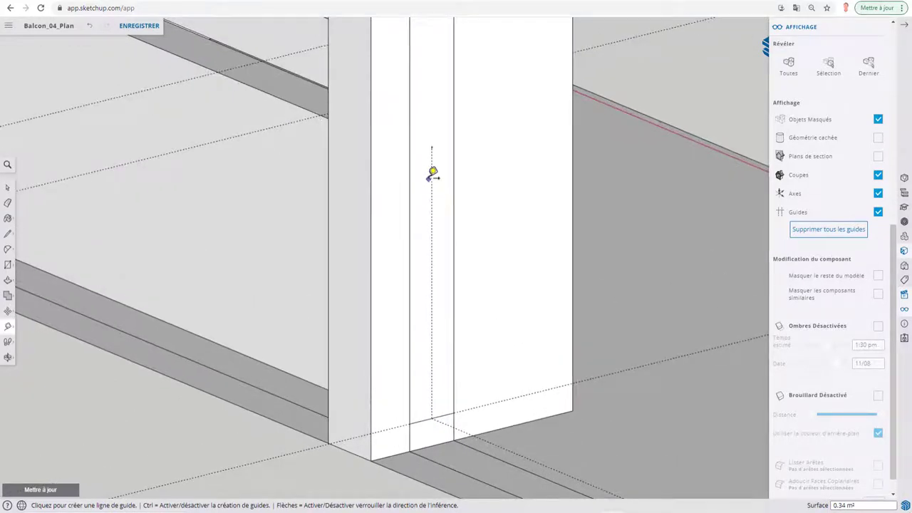
{"action": "left_click", "coordinate": [425, 419]}
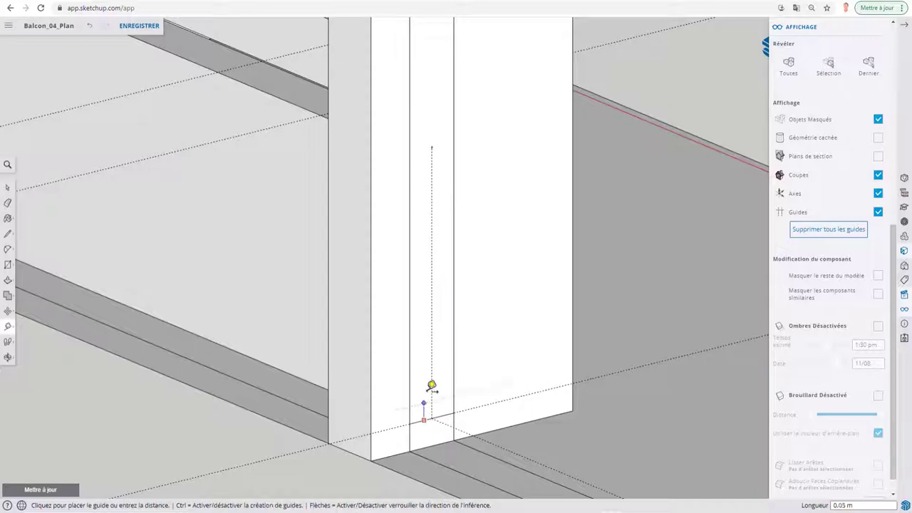
{"action": "left_click", "coordinate": [432, 146]}
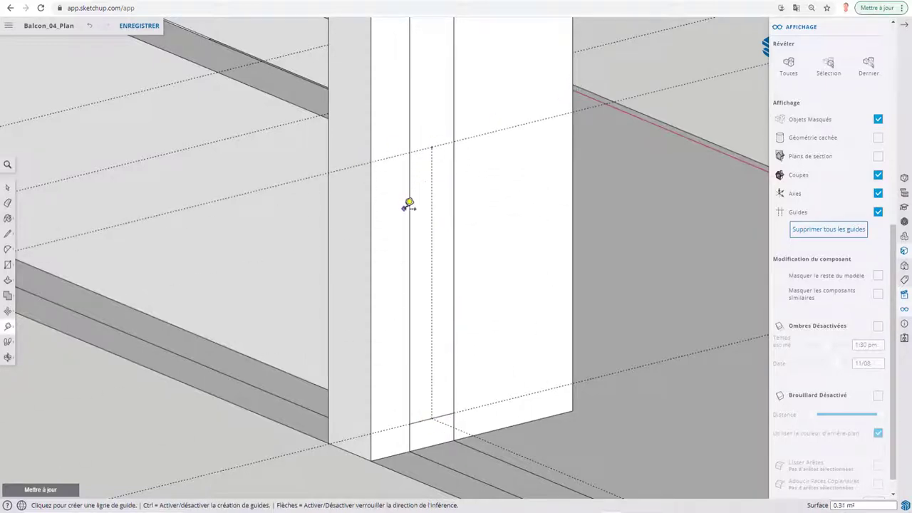
Step: Draw a line across the pillar face at the guide
{"action": "key", "text": "l"}
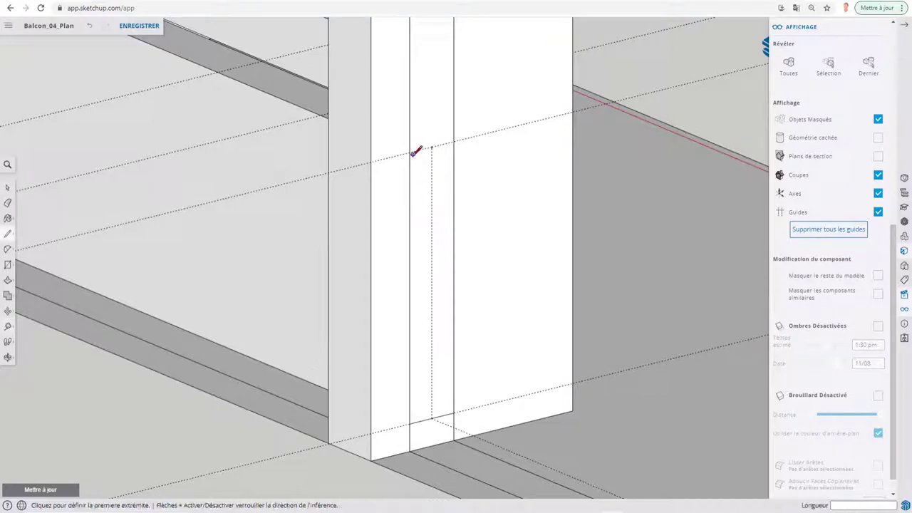
{"action": "left_click", "coordinate": [410, 153]}
{"action": "left_click", "coordinate": [457, 140]}
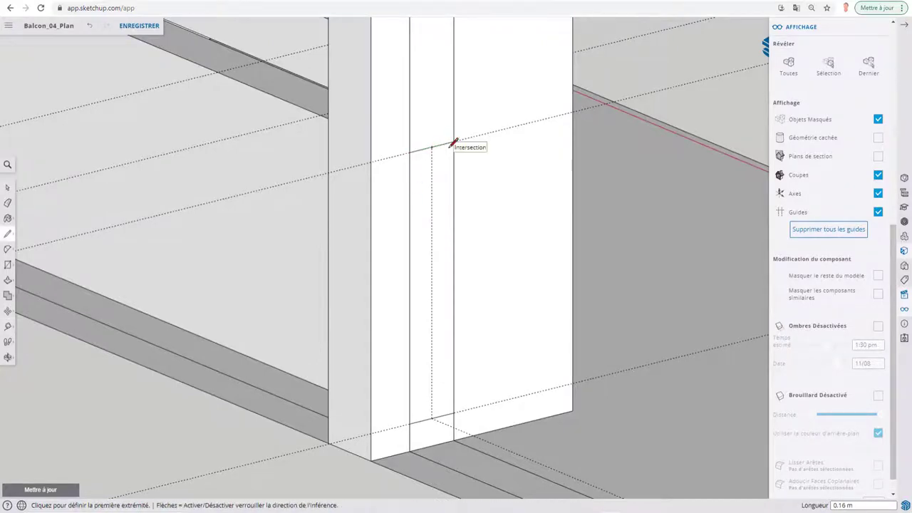
{"action": "mouse_move", "coordinate": [456, 147]}
{"action": "middle_mouse_down"}
{"action": "mouse_move", "coordinate": [421, 281]}
{"action": "mouse_move", "coordinate": [548, 301]}
{"action": "middle_mouse_up"}
Step: Push/Pull the wall-base face out to the post midpoint
{"action": "key", "text": "p"}
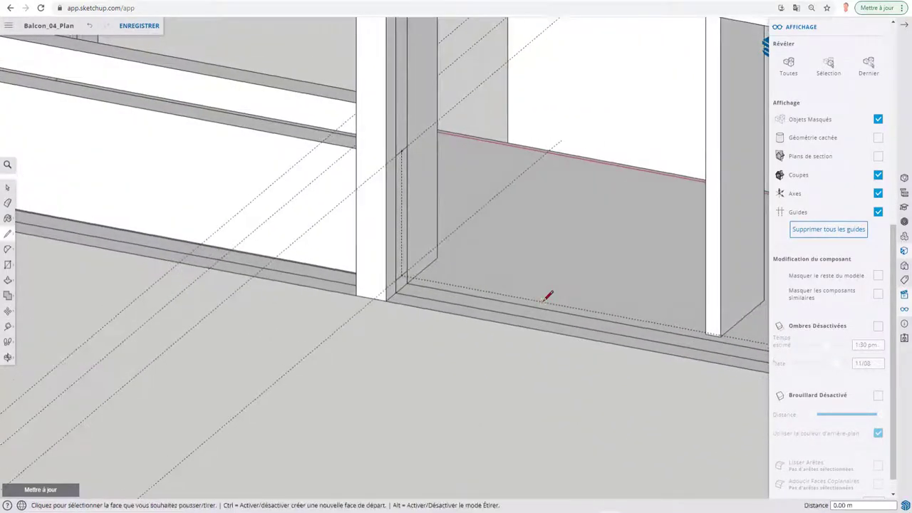
{"action": "left_click", "coordinate": [402, 178]}
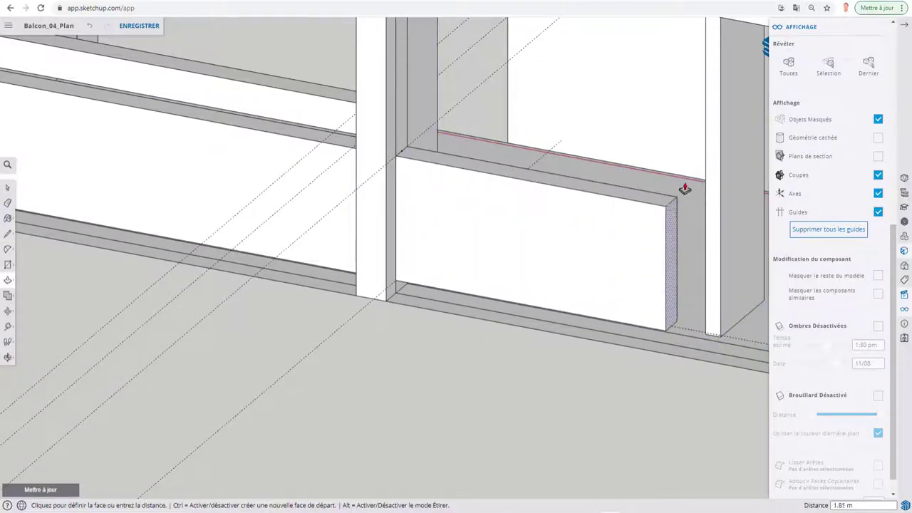
{"action": "left_click", "coordinate": [707, 165]}
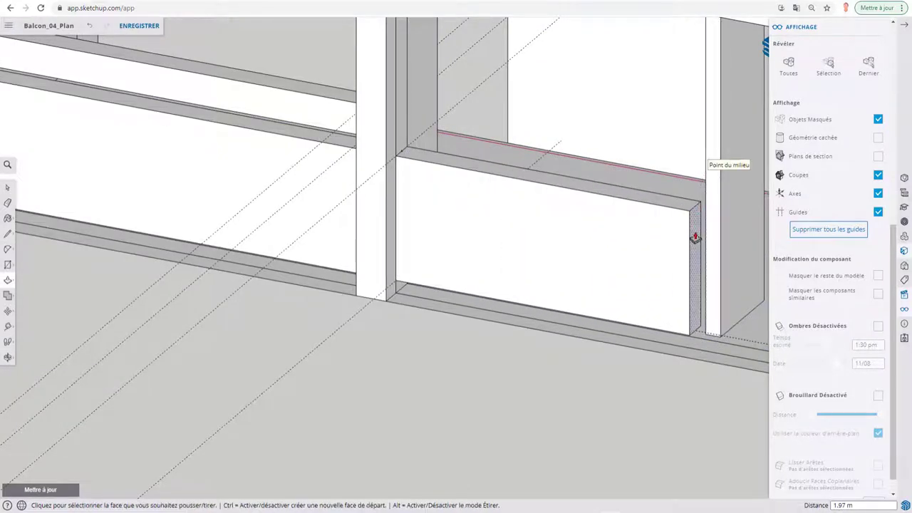
{"action": "mouse_move", "coordinate": [692, 238]}
{"action": "middle_mouse_down"}
{"action": "mouse_move", "coordinate": [462, 246]}
{"action": "mouse_move", "coordinate": [655, 278]}
{"action": "middle_mouse_up"}
{"action": "mouse_move", "coordinate": [668, 335]}
{"action": "middle_mouse_down"}
{"action": "mouse_move", "coordinate": [244, 258]}
{"action": "mouse_move", "coordinate": [316, 306]}
{"action": "mouse_move", "coordinate": [274, 257]}
{"action": "middle_mouse_up"}
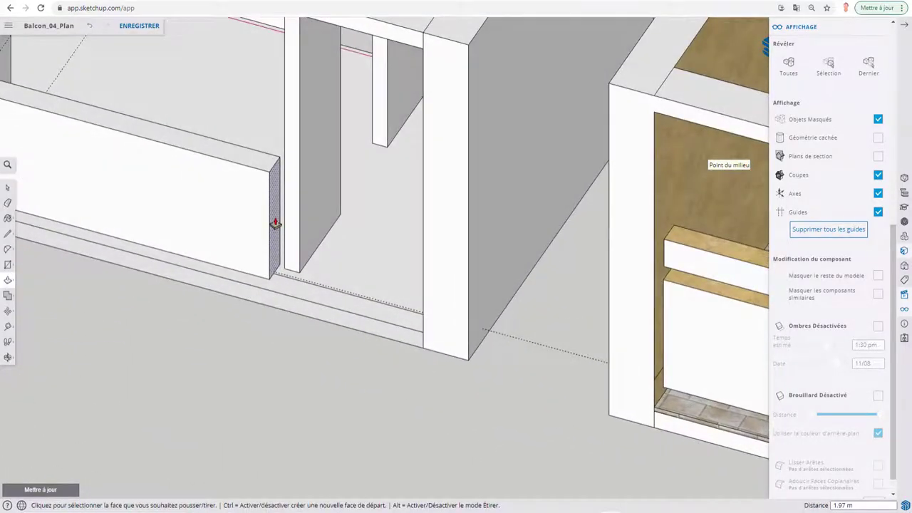
Step: Extend the block's end face so it sits flush with the neighbouring column edge
{"action": "left_click", "coordinate": [274, 256]}
{"action": "middle_click_drag", "start_coordinate": [366, 265], "coordinate": [534, 262]}
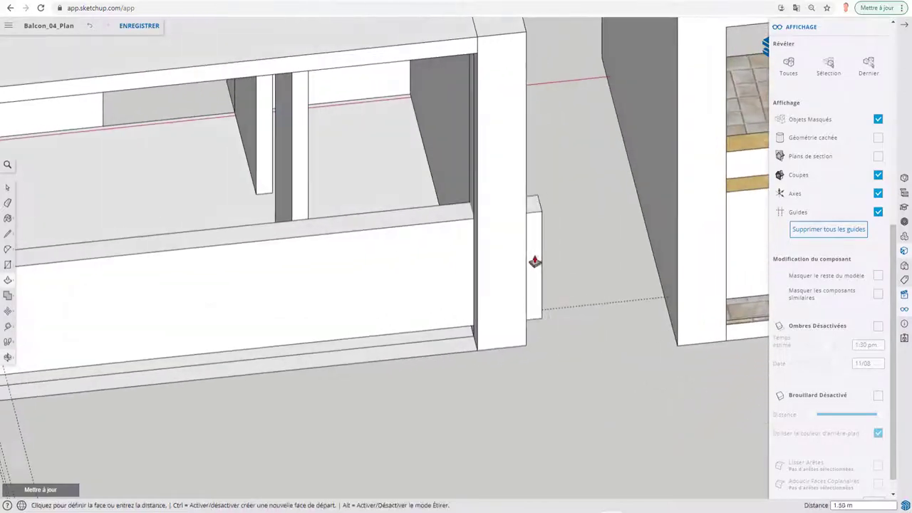
{"action": "left_click", "coordinate": [480, 151]}
{"action": "mouse_move", "coordinate": [480, 151]}
{"action": "middle_mouse_down"}
{"action": "mouse_move", "coordinate": [461, 256]}
{"action": "mouse_move", "coordinate": [364, 240]}
{"action": "mouse_move", "coordinate": [594, 336]}
{"action": "mouse_move", "coordinate": [542, 352]}
{"action": "mouse_move", "coordinate": [336, 243]}
{"action": "mouse_move", "coordinate": [485, 326]}
{"action": "mouse_move", "coordinate": [574, 350]}
{"action": "mouse_move", "coordinate": [745, 367]}
{"action": "mouse_move", "coordinate": [444, 285]}
{"action": "middle_mouse_up"}
{"action": "scroll", "coordinate": [387, 292], "scroll_direction": "up", "scroll_amount": 3}
{"action": "mouse_move", "coordinate": [387, 292]}
{"action": "middle_mouse_down"}
{"action": "mouse_move", "coordinate": [382, 252]}
{"action": "mouse_move", "coordinate": [418, 187]}
{"action": "mouse_move", "coordinate": [377, 369]}
{"action": "mouse_move", "coordinate": [392, 405]}
{"action": "middle_mouse_up"}
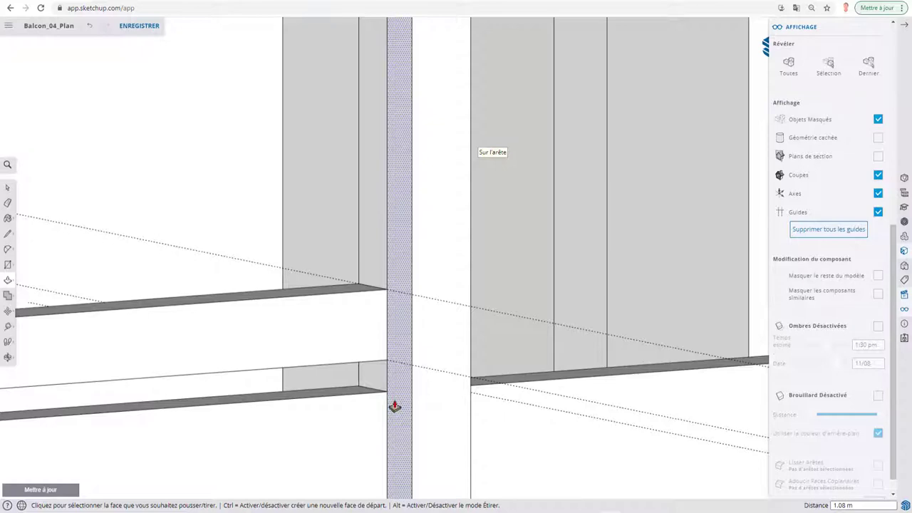
{"action": "mouse_move", "coordinate": [395, 406]}
{"action": "middle_mouse_down"}
{"action": "mouse_move", "coordinate": [407, 427]}
{"action": "mouse_move", "coordinate": [464, 330]}
{"action": "mouse_move", "coordinate": [452, 363]}
{"action": "mouse_move", "coordinate": [387, 383]}
{"action": "mouse_move", "coordinate": [432, 350]}
{"action": "mouse_move", "coordinate": [432, 378]}
{"action": "mouse_move", "coordinate": [408, 421]}
{"action": "mouse_move", "coordinate": [389, 378]}
{"action": "mouse_move", "coordinate": [434, 309]}
{"action": "mouse_move", "coordinate": [423, 322]}
{"action": "middle_mouse_up"}
Step: Place guides above the ledge on the post, at 0.09 m and 0.20 m
{"action": "key", "text": "t"}
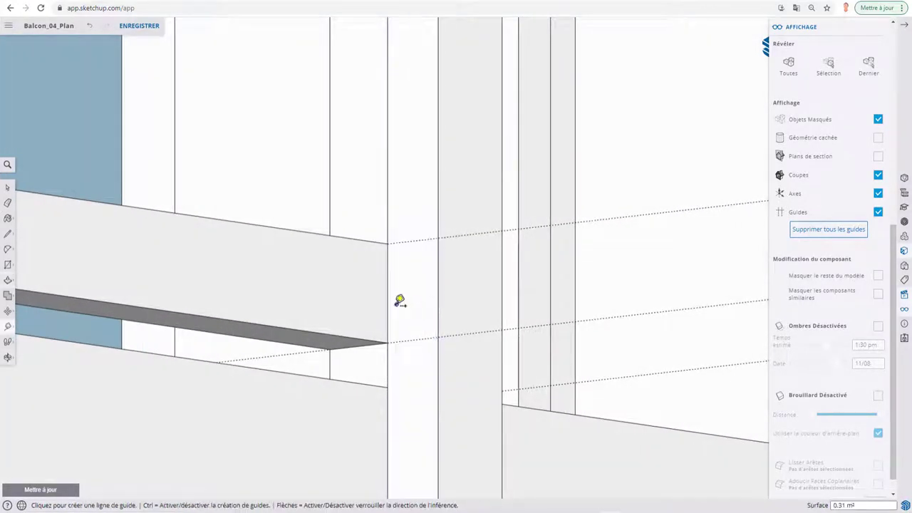
{"action": "left_click", "coordinate": [388, 342]}
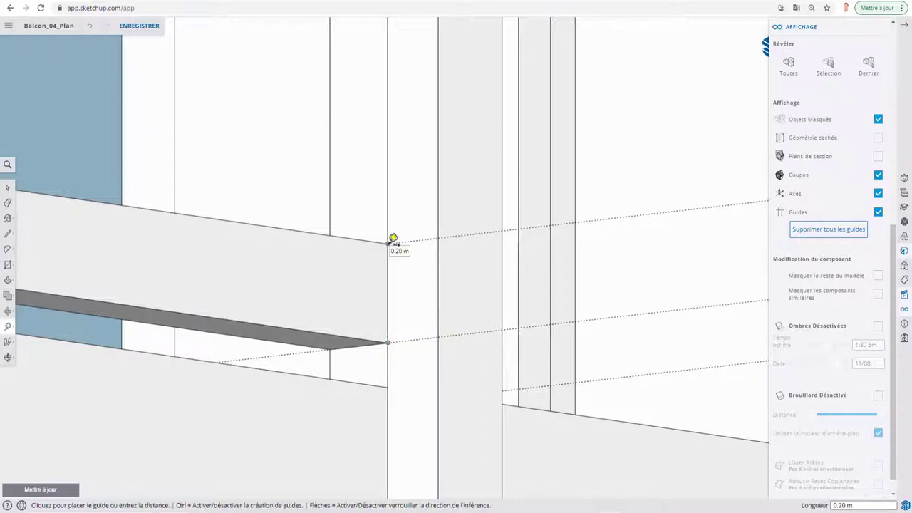
{"action": "mouse_move", "coordinate": [393, 239]}
{"action": "middle_mouse_down"}
{"action": "mouse_move", "coordinate": [407, 366]}
{"action": "mouse_move", "coordinate": [393, 340]}
{"action": "mouse_move", "coordinate": [399, 326]}
{"action": "mouse_move", "coordinate": [666, 298]}
{"action": "mouse_move", "coordinate": [677, 321]}
{"action": "middle_mouse_up"}
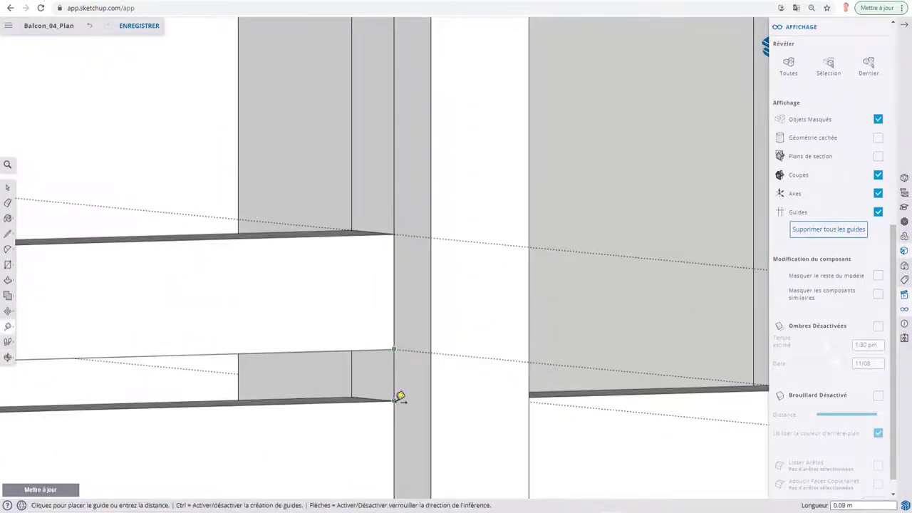
{"action": "left_click", "coordinate": [395, 400]}
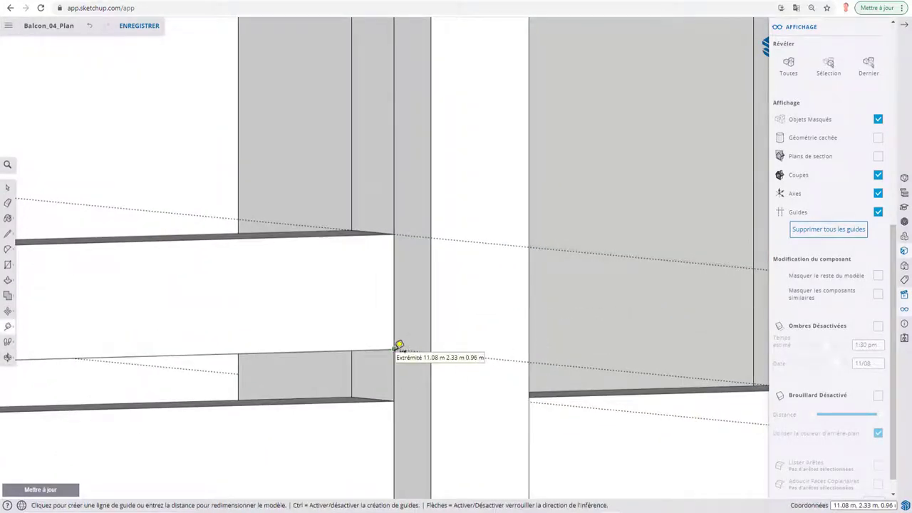
{"action": "left_click", "coordinate": [395, 399]}
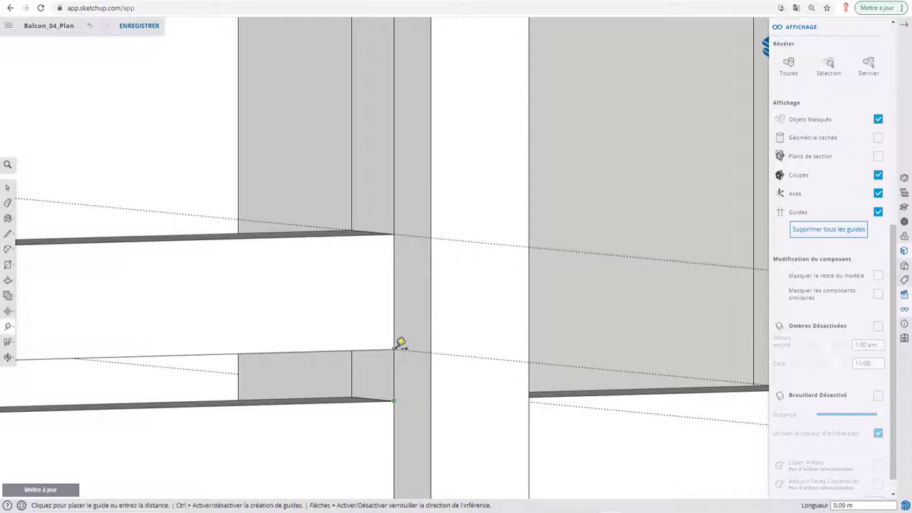
{"action": "mouse_move", "coordinate": [504, 342]}
{"action": "middle_mouse_down"}
{"action": "mouse_move", "coordinate": [122, 406]}
{"action": "mouse_move", "coordinate": [408, 391]}
{"action": "mouse_move", "coordinate": [325, 387]}
{"action": "middle_mouse_up"}
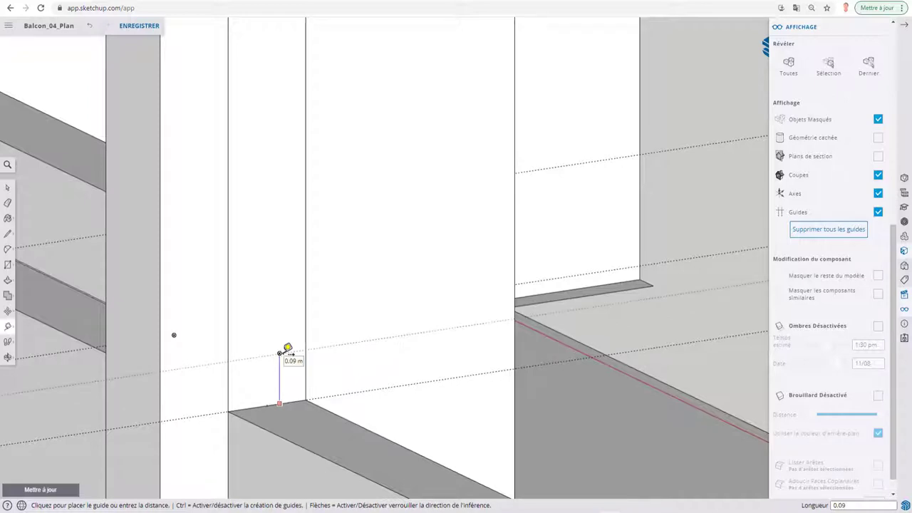
{"action": "left_click", "coordinate": [282, 352]}
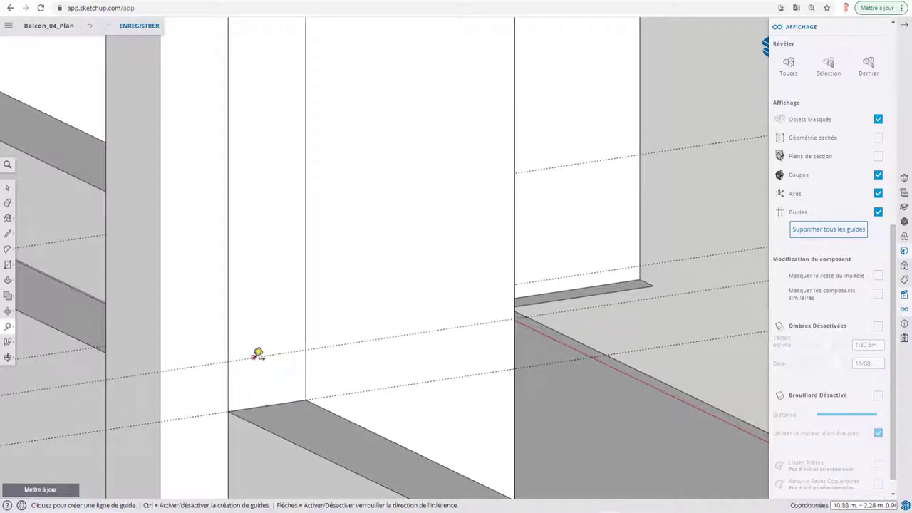
{"action": "left_click", "coordinate": [253, 357]}
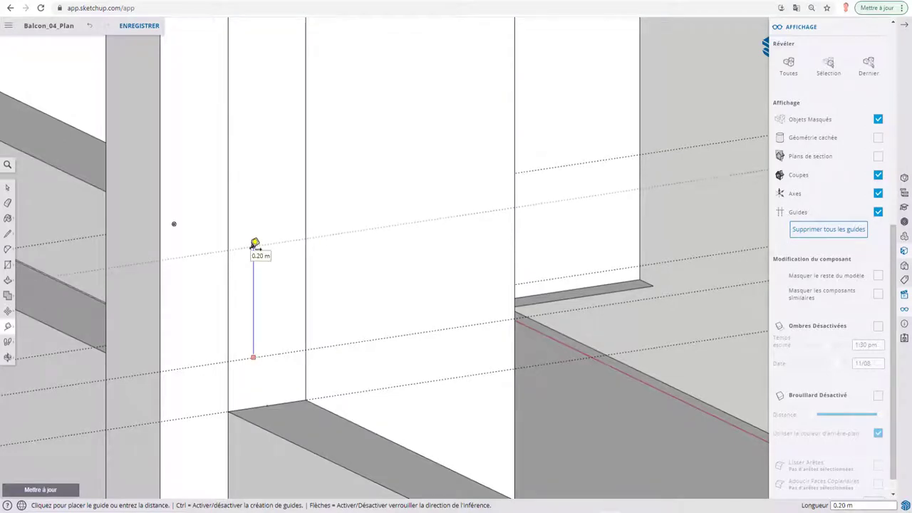
{"action": "left_click", "coordinate": [253, 245]}
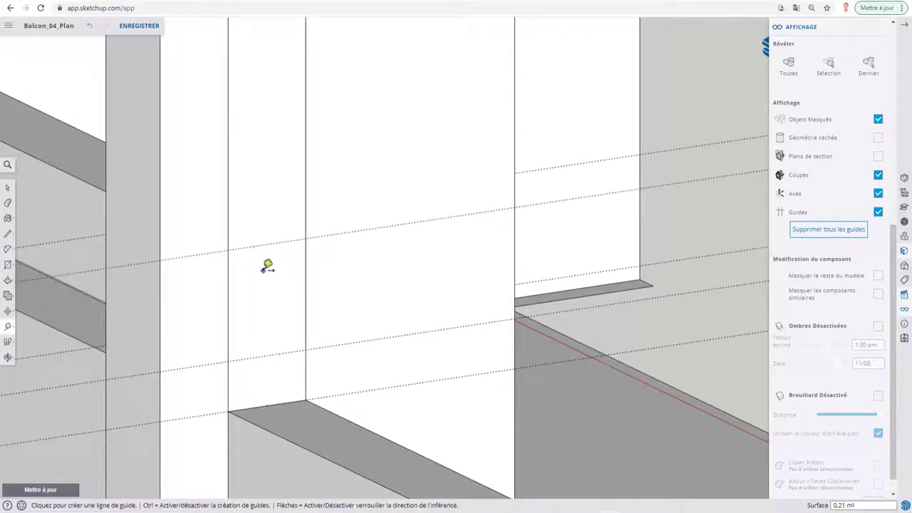
Step: Draw two lines across the post face along the lower and upper guides
{"action": "left_click", "coordinate": [229, 361]}
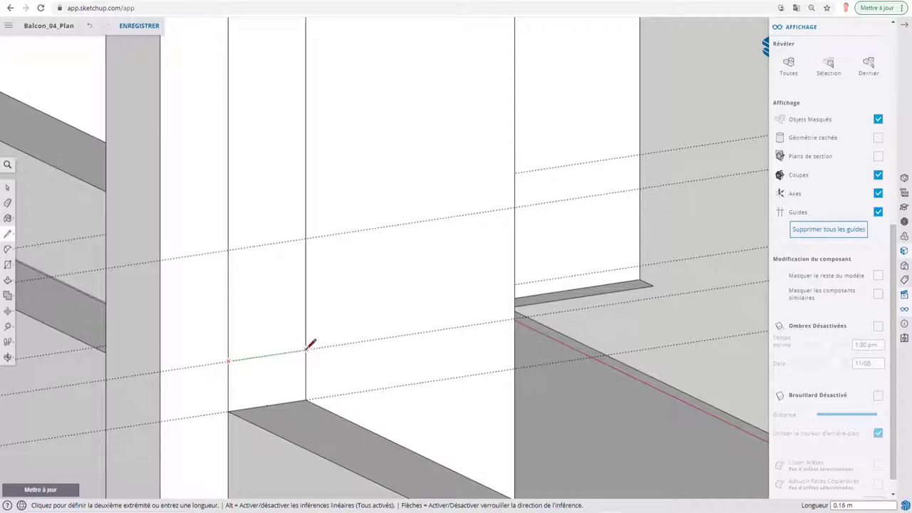
{"action": "left_click", "coordinate": [306, 349]}
{"action": "left_click", "coordinate": [229, 251]}
{"action": "left_click", "coordinate": [306, 237]}
{"action": "scroll", "coordinate": [305, 235], "scroll_direction": "down", "scroll_amount": 3}
{"action": "mouse_move", "coordinate": [305, 230]}
{"action": "middle_mouse_down"}
{"action": "mouse_move", "coordinate": [428, 257]}
{"action": "mouse_move", "coordinate": [459, 275]}
{"action": "middle_mouse_up"}
{"action": "scroll", "coordinate": [391, 320], "scroll_direction": "down", "scroll_amount": 3}
{"action": "middle_click_drag", "start_coordinate": [392, 320], "coordinate": [392, 340]}
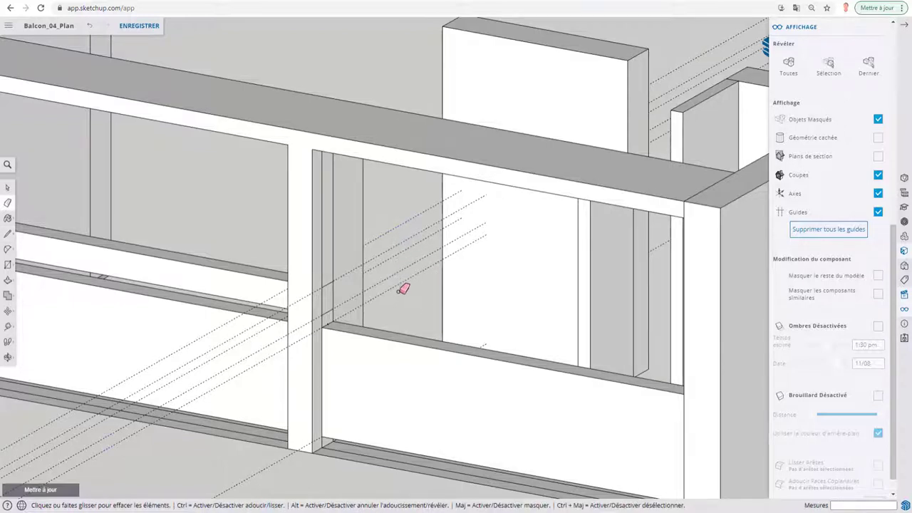
Step: Erase the guide lines and Push/Pull the new rail end 3.05 m to the far post
{"action": "left_click", "coordinate": [399, 292]}
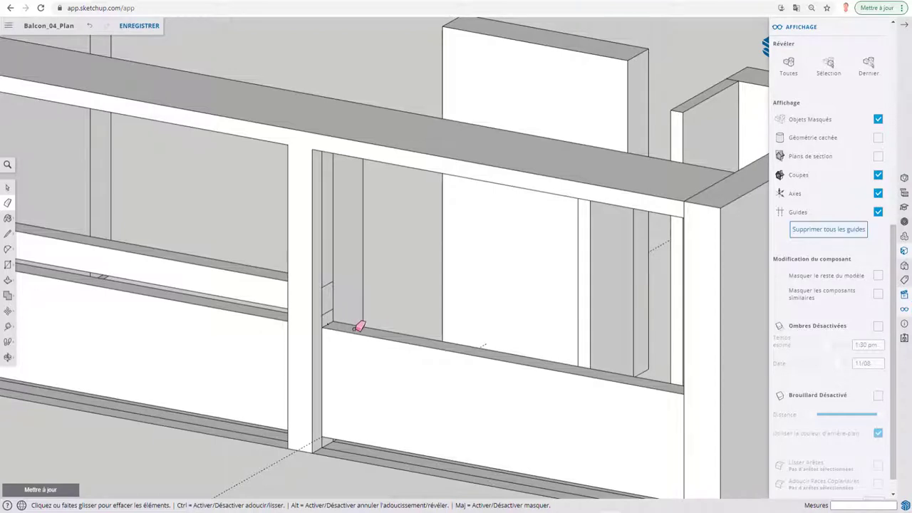
{"action": "key", "text": "p"}
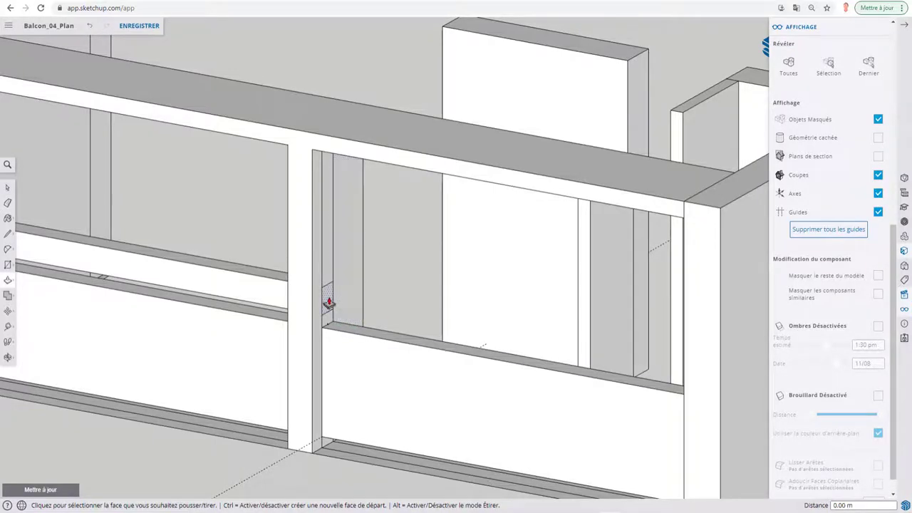
{"action": "left_click", "coordinate": [330, 303]}
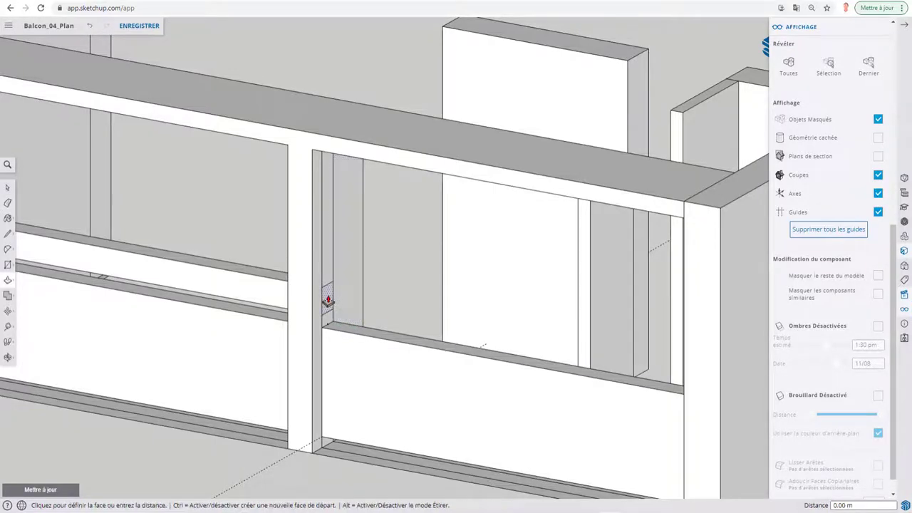
{"action": "left_click", "coordinate": [685, 322]}
Step: Orbit around the railing box and adjacent textured wall to review the new rail
{"action": "middle_click_drag", "start_coordinate": [421, 264], "coordinate": [681, 298]}
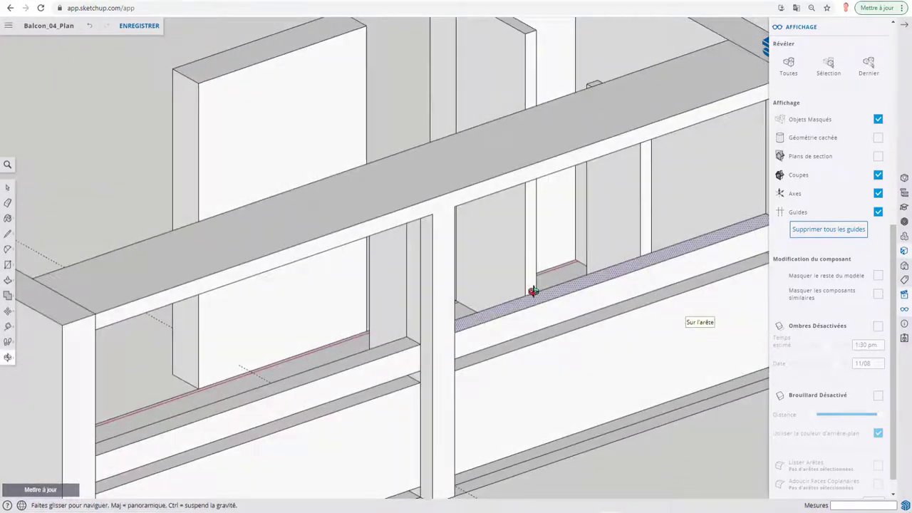
{"action": "mouse_move", "coordinate": [533, 291]}
{"action": "middle_mouse_down"}
{"action": "mouse_move", "coordinate": [218, 308]}
{"action": "mouse_move", "coordinate": [234, 356]}
{"action": "mouse_move", "coordinate": [364, 356]}
{"action": "mouse_move", "coordinate": [554, 393]}
{"action": "middle_mouse_up"}
{"action": "scroll", "coordinate": [332, 326], "scroll_direction": "down", "scroll_amount": 3}
{"action": "mouse_move", "coordinate": [332, 325]}
{"action": "middle_mouse_down"}
{"action": "mouse_move", "coordinate": [550, 349]}
{"action": "mouse_move", "coordinate": [432, 350]}
{"action": "middle_mouse_up"}
{"action": "scroll", "coordinate": [375, 330], "scroll_direction": "up", "scroll_amount": 4}
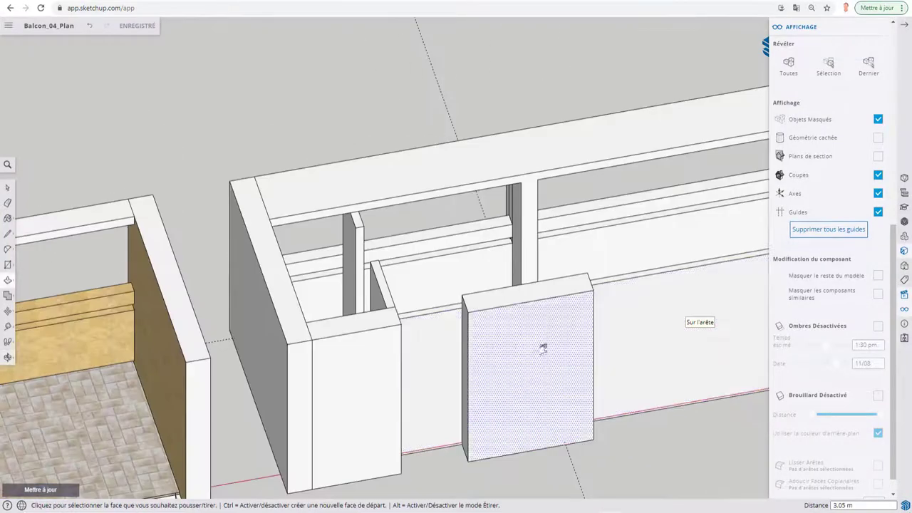
{"action": "mouse_move", "coordinate": [542, 349]}
{"action": "middle_mouse_down"}
{"action": "mouse_move", "coordinate": [285, 356]}
{"action": "mouse_move", "coordinate": [380, 319]}
{"action": "mouse_move", "coordinate": [412, 383]}
{"action": "middle_mouse_up"}
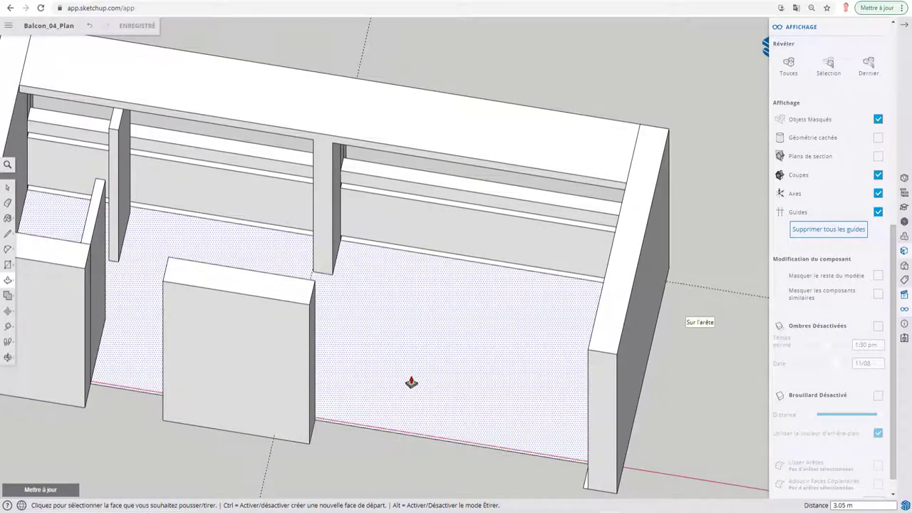
{"action": "middle_click_drag", "start_coordinate": [347, 391], "coordinate": [368, 371]}
{"action": "scroll", "coordinate": [368, 374], "scroll_direction": "down", "scroll_amount": 3}
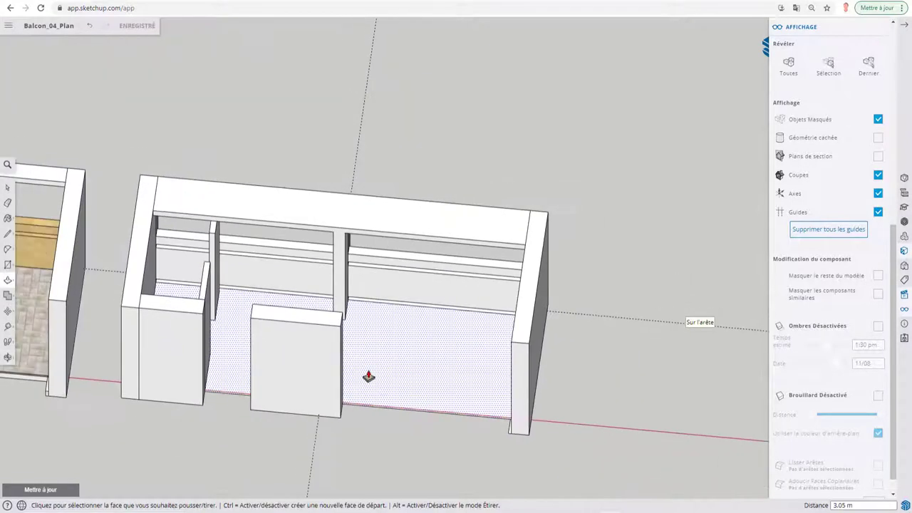
{"action": "mouse_move", "coordinate": [147, 411]}
{"action": "middle_mouse_down"}
{"action": "mouse_move", "coordinate": [405, 374]}
{"action": "mouse_move", "coordinate": [235, 332]}
{"action": "middle_mouse_up"}
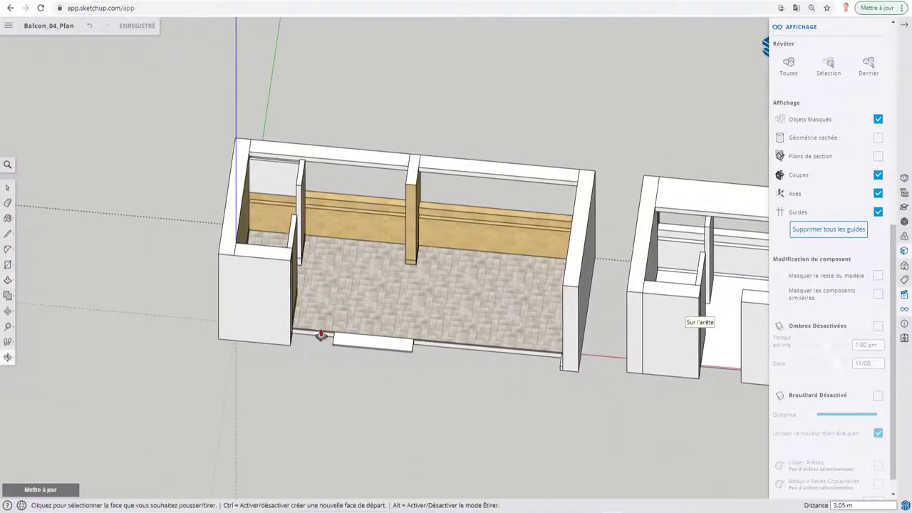
{"action": "scroll", "coordinate": [373, 306], "scroll_direction": "up", "scroll_amount": 3}
{"action": "scroll", "coordinate": [268, 386], "scroll_direction": "up", "scroll_amount": 3}
{"action": "mouse_move", "coordinate": [268, 386]}
{"action": "middle_mouse_down"}
{"action": "mouse_move", "coordinate": [362, 301]}
{"action": "mouse_move", "coordinate": [438, 260]}
{"action": "mouse_move", "coordinate": [516, 261]}
{"action": "middle_mouse_up"}
{"action": "scroll", "coordinate": [489, 285], "scroll_direction": "up", "scroll_amount": 2}
{"action": "scroll", "coordinate": [489, 285], "scroll_direction": "down", "scroll_amount": 4}
{"action": "mouse_move", "coordinate": [224, 320]}
{"action": "middle_mouse_down"}
{"action": "mouse_move", "coordinate": [295, 393]}
{"action": "mouse_move", "coordinate": [672, 361]}
{"action": "mouse_move", "coordinate": [600, 332]}
{"action": "mouse_move", "coordinate": [581, 342]}
{"action": "mouse_move", "coordinate": [494, 315]}
{"action": "mouse_move", "coordinate": [757, 332]}
{"action": "mouse_move", "coordinate": [407, 305]}
{"action": "mouse_move", "coordinate": [580, 350]}
{"action": "mouse_move", "coordinate": [643, 348]}
{"action": "mouse_move", "coordinate": [633, 306]}
{"action": "mouse_move", "coordinate": [405, 287]}
{"action": "mouse_move", "coordinate": [480, 212]}
{"action": "mouse_move", "coordinate": [480, 143]}
{"action": "mouse_move", "coordinate": [507, 233]}
{"action": "mouse_move", "coordinate": [431, 386]}
{"action": "middle_mouse_up"}
Step: Orbit to a high view over the balcony frame and start the Paint Bucket (B)
{"action": "scroll", "coordinate": [405, 287], "scroll_direction": "up", "scroll_amount": 3}
{"action": "scroll", "coordinate": [418, 295], "scroll_direction": "up", "scroll_amount": 2}
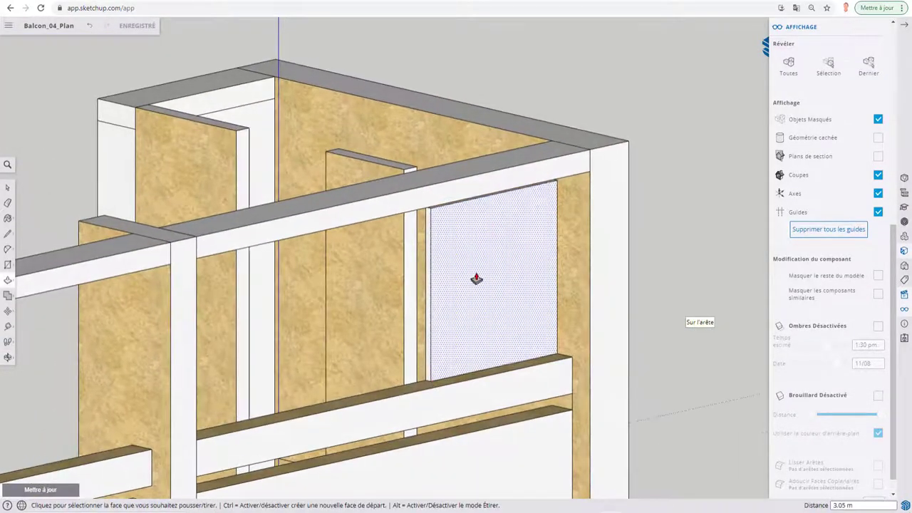
{"action": "mouse_move", "coordinate": [476, 279]}
{"action": "middle_mouse_down"}
{"action": "mouse_move", "coordinate": [466, 271]}
{"action": "mouse_move", "coordinate": [458, 218]}
{"action": "mouse_move", "coordinate": [432, 235]}
{"action": "mouse_move", "coordinate": [438, 244]}
{"action": "mouse_move", "coordinate": [418, 218]}
{"action": "middle_mouse_up"}
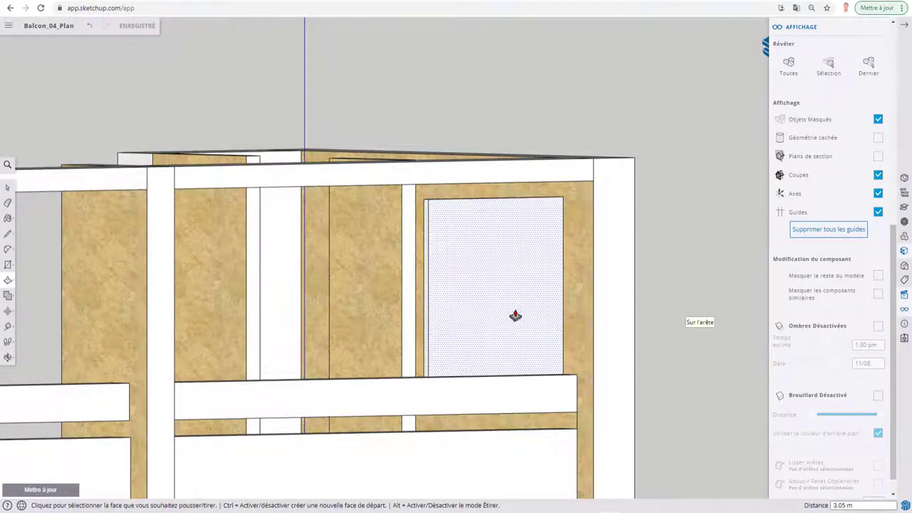
{"action": "mouse_move", "coordinate": [515, 315]}
{"action": "middle_mouse_down"}
{"action": "mouse_move", "coordinate": [561, 316]}
{"action": "mouse_move", "coordinate": [439, 276]}
{"action": "mouse_move", "coordinate": [434, 330]}
{"action": "mouse_move", "coordinate": [404, 358]}
{"action": "mouse_move", "coordinate": [336, 366]}
{"action": "mouse_move", "coordinate": [485, 371]}
{"action": "mouse_move", "coordinate": [256, 310]}
{"action": "middle_mouse_up"}
{"action": "scroll", "coordinate": [404, 358], "scroll_direction": "down", "scroll_amount": 5}
{"action": "scroll", "coordinate": [206, 311], "scroll_direction": "down", "scroll_amount": 5}
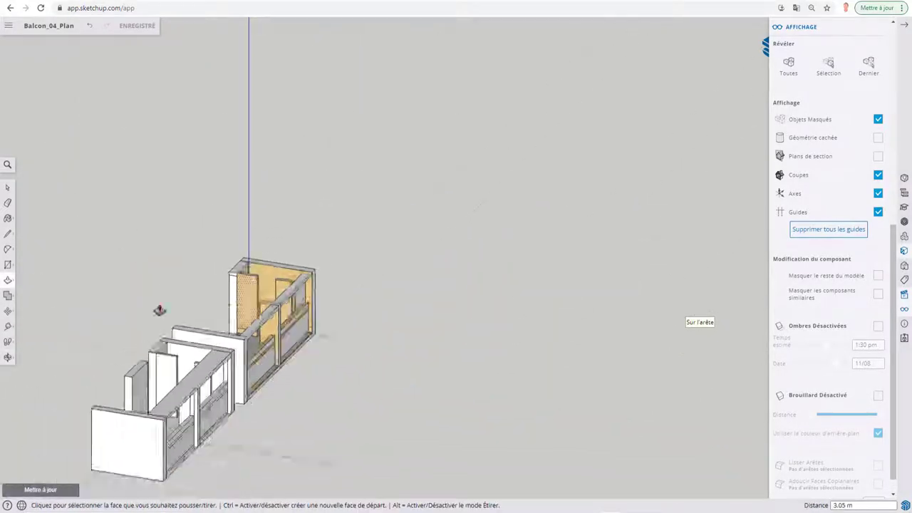
{"action": "mouse_move", "coordinate": [159, 312]}
{"action": "middle_mouse_down"}
{"action": "mouse_move", "coordinate": [525, 356]}
{"action": "mouse_move", "coordinate": [505, 379]}
{"action": "mouse_move", "coordinate": [297, 208]}
{"action": "mouse_move", "coordinate": [377, 347]}
{"action": "middle_mouse_up"}
{"action": "scroll", "coordinate": [342, 341], "scroll_direction": "up", "scroll_amount": 3}
{"action": "scroll", "coordinate": [342, 341], "scroll_direction": "up", "scroll_amount": 3}
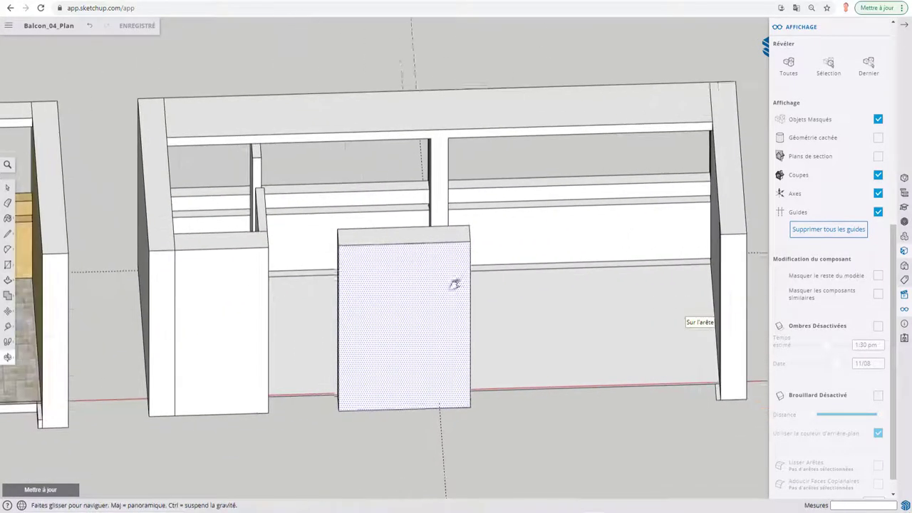
{"action": "mouse_move", "coordinate": [456, 281]}
{"action": "middle_mouse_down"}
{"action": "mouse_move", "coordinate": [433, 336]}
{"action": "mouse_move", "coordinate": [449, 350]}
{"action": "middle_mouse_up"}
{"action": "mouse_move", "coordinate": [365, 409]}
{"action": "middle_mouse_down"}
{"action": "mouse_move", "coordinate": [489, 326]}
{"action": "mouse_move", "coordinate": [601, 315]}
{"action": "middle_mouse_up"}
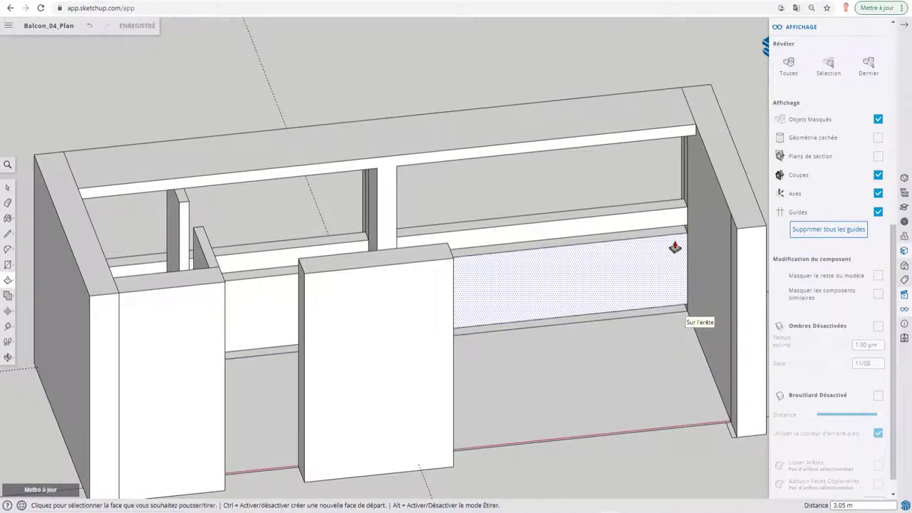
{"action": "key", "text": "b"}
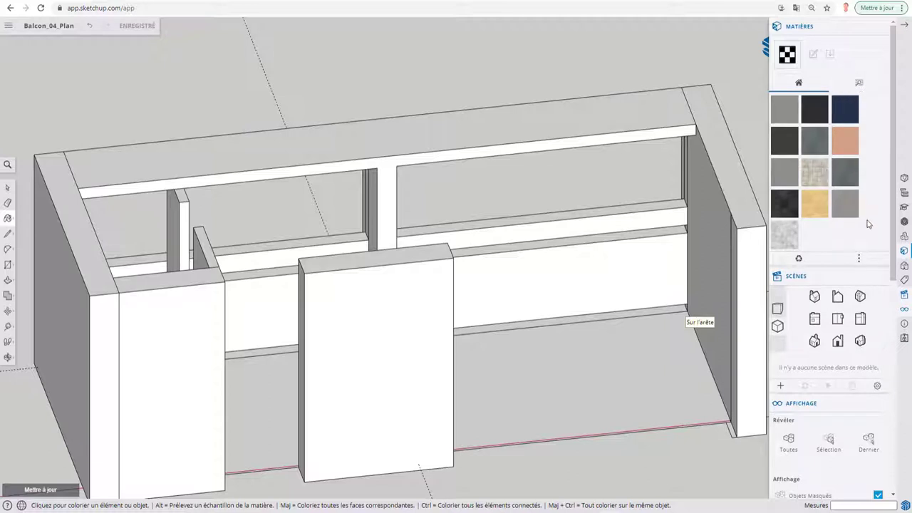
Step: Pick the yellow Pierre stone texture and paint the side wall, back panel, upper rail and beam
{"action": "scroll", "coordinate": [868, 224], "scroll_direction": "down", "scroll_amount": 3}
{"action": "scroll", "coordinate": [868, 224], "scroll_direction": "up", "scroll_amount": 3}
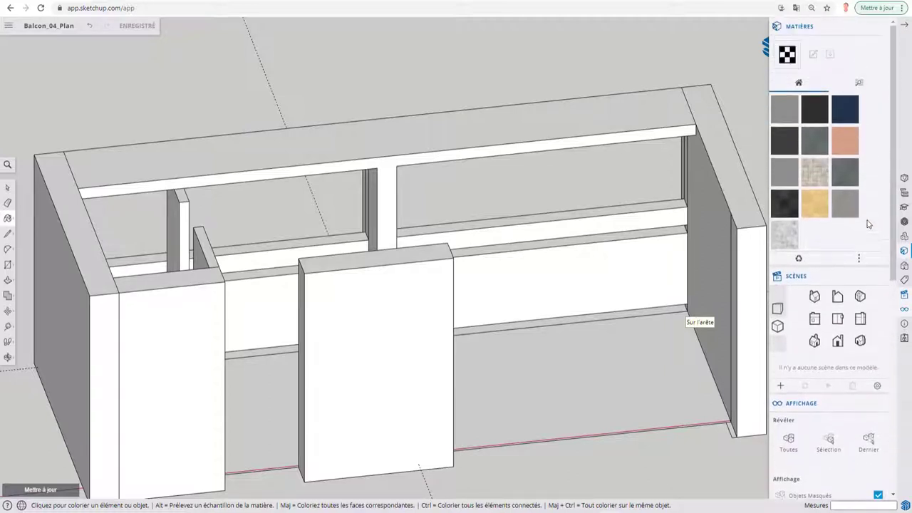
{"action": "left_click", "coordinate": [860, 84]}
{"action": "scroll", "coordinate": [838, 276], "scroll_direction": "down", "scroll_amount": 3}
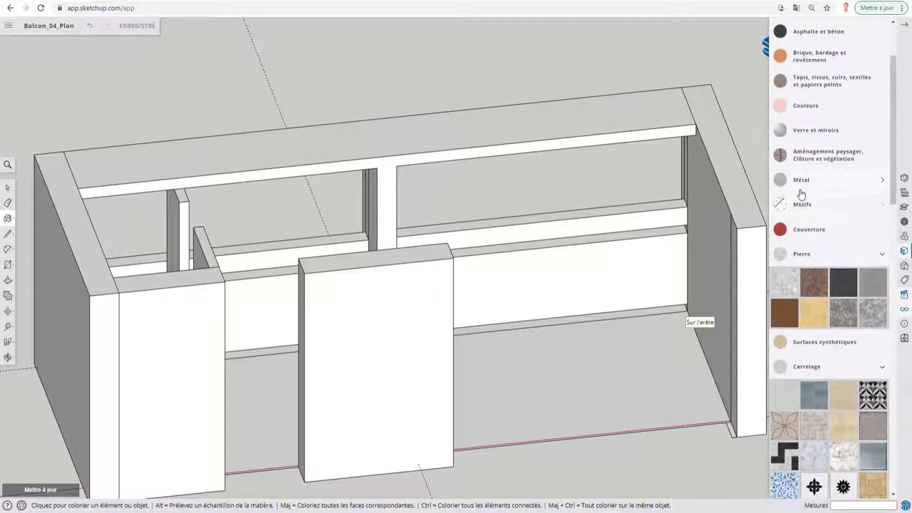
{"action": "left_click", "coordinate": [814, 317]}
{"action": "left_click", "coordinate": [720, 265]}
{"action": "left_click", "coordinate": [671, 258]}
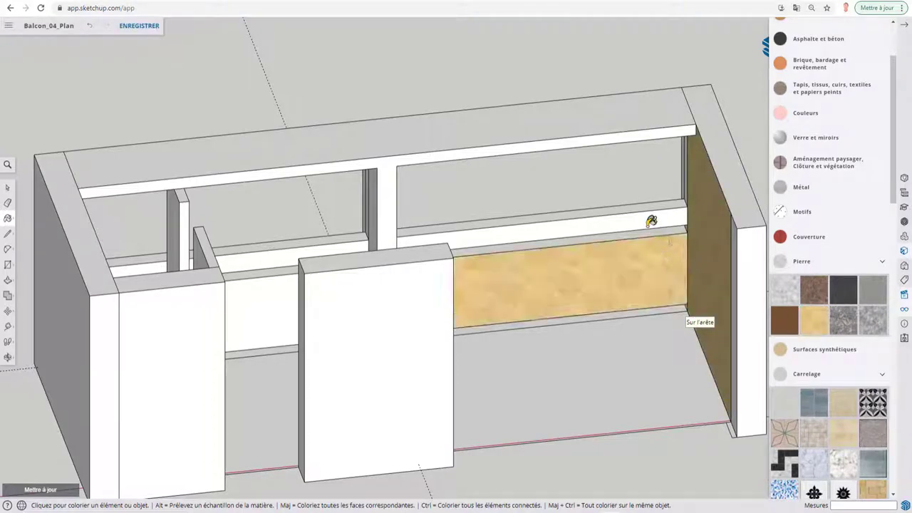
{"action": "left_click", "coordinate": [627, 216]}
{"action": "left_click", "coordinate": [390, 194]}
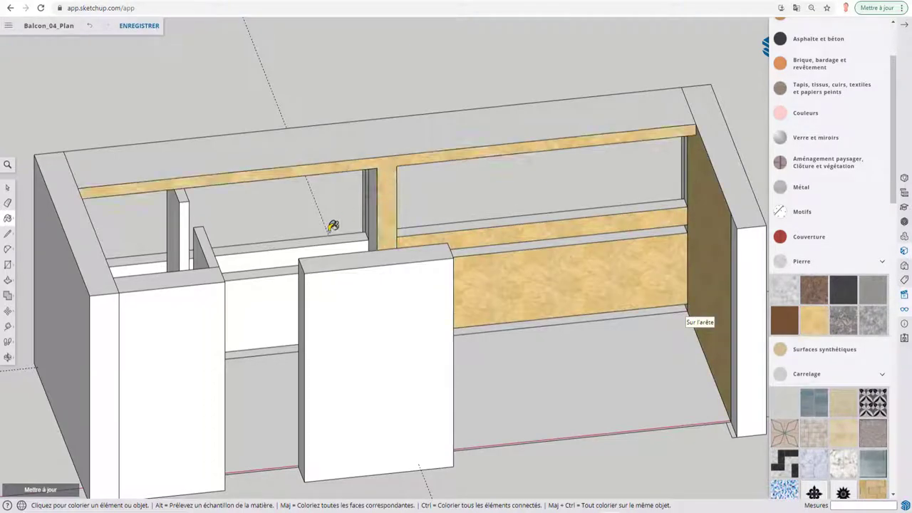
{"action": "left_click", "coordinate": [282, 256]}
Step: Paint the middle rail, posts and left back panel with the same stone texture
{"action": "mouse_move", "coordinate": [326, 266]}
{"action": "middle_mouse_down"}
{"action": "mouse_move", "coordinate": [93, 259]}
{"action": "mouse_move", "coordinate": [373, 234]}
{"action": "mouse_move", "coordinate": [291, 238]}
{"action": "mouse_move", "coordinate": [181, 223]}
{"action": "mouse_move", "coordinate": [288, 255]}
{"action": "middle_mouse_up"}
{"action": "left_click", "coordinate": [385, 229]}
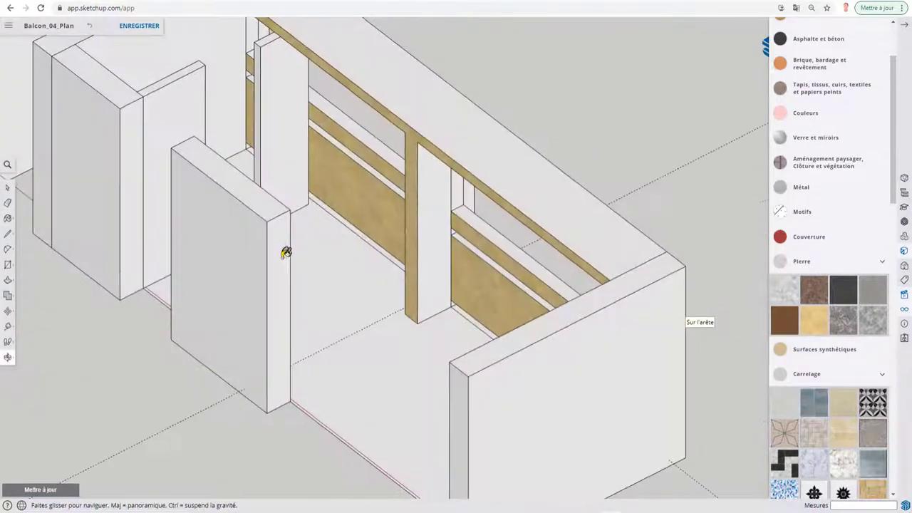
{"action": "left_click", "coordinate": [286, 157]}
{"action": "left_click", "coordinate": [186, 105]}
{"action": "mouse_move", "coordinate": [363, 235]}
{"action": "middle_mouse_down"}
{"action": "mouse_move", "coordinate": [18, 261]}
{"action": "mouse_move", "coordinate": [313, 128]}
{"action": "middle_mouse_up"}
{"action": "left_click", "coordinate": [314, 128]}
{"action": "mouse_move", "coordinate": [275, 250]}
{"action": "middle_mouse_down"}
{"action": "mouse_move", "coordinate": [662, 292]}
{"action": "mouse_move", "coordinate": [480, 371]}
{"action": "mouse_move", "coordinate": [718, 305]}
{"action": "middle_mouse_up"}
{"action": "mouse_move", "coordinate": [601, 316]}
{"action": "middle_mouse_down"}
{"action": "mouse_move", "coordinate": [539, 349]}
{"action": "mouse_move", "coordinate": [484, 359]}
{"action": "mouse_move", "coordinate": [368, 322]}
{"action": "middle_mouse_up"}
{"action": "scroll", "coordinate": [427, 356], "scroll_direction": "up", "scroll_amount": 2}
{"action": "key", "text": "space"}
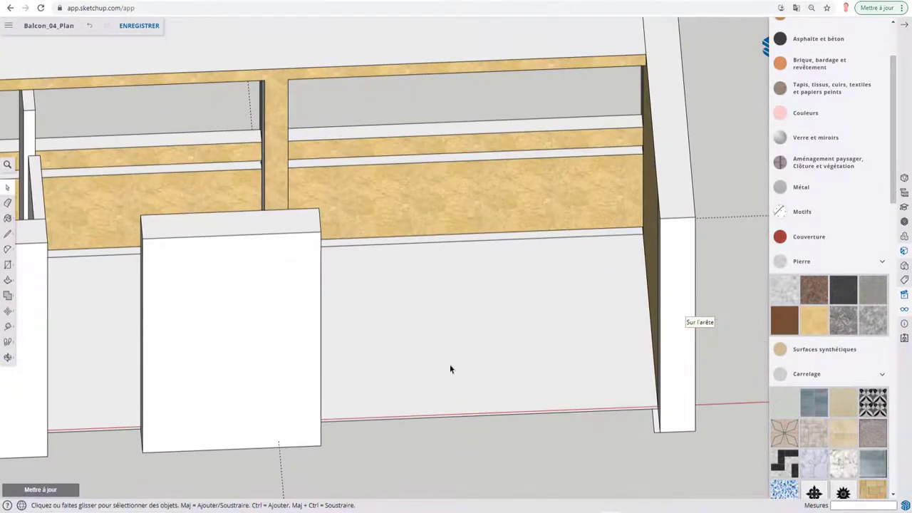
Step: Copy the lower wall face upward using Move with Ctrl
{"action": "left_click", "coordinate": [479, 365]}
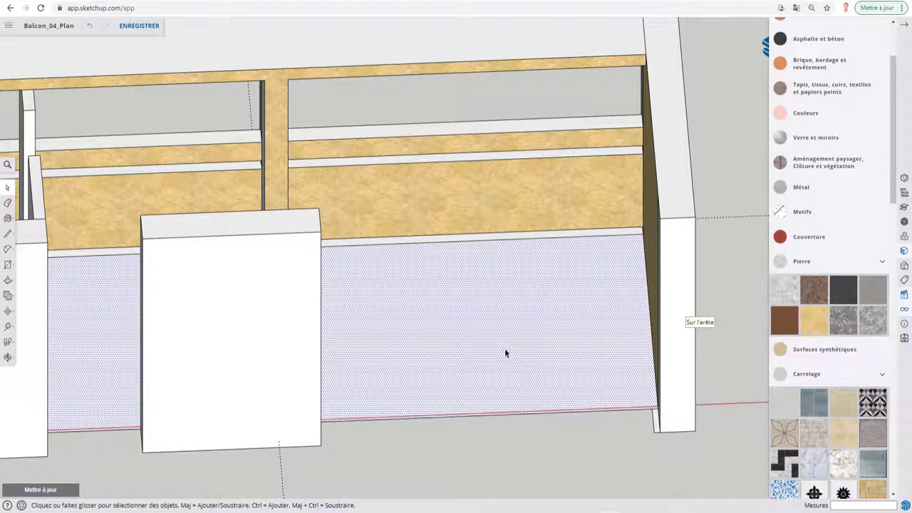
{"action": "key", "text": "m"}
{"action": "key", "text": "ctrl"}
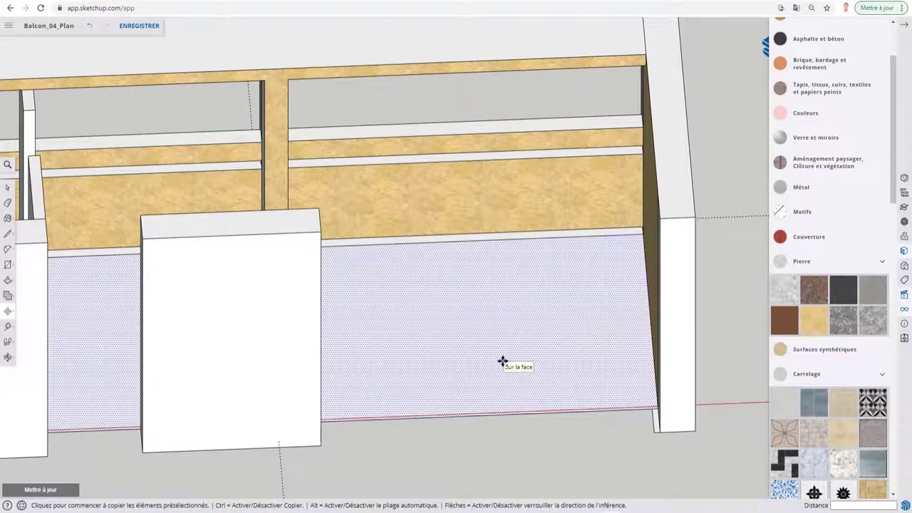
{"action": "left_click", "coordinate": [502, 362]}
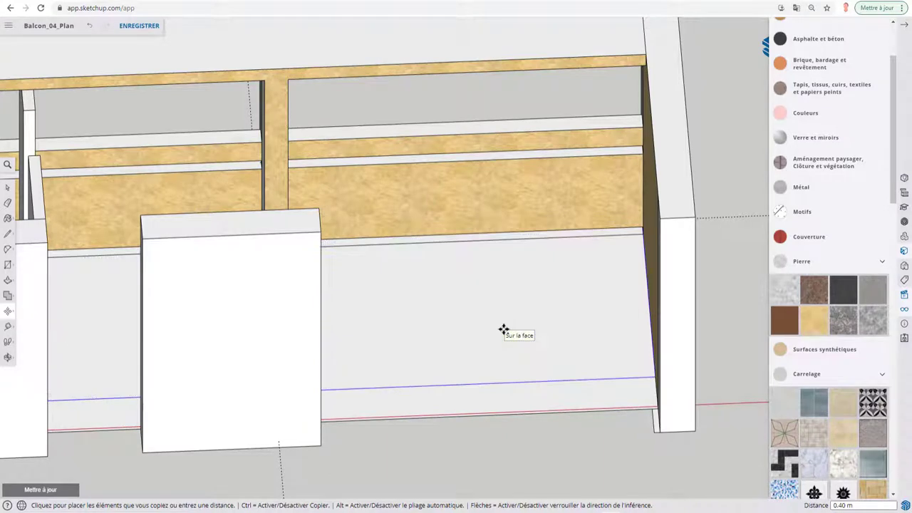
{"action": "left_click", "coordinate": [503, 330]}
{"action": "key", "text": "space"}
Step: Reselect the module's lower wall face and make it a group with Créer un groupe
{"action": "right_click", "coordinate": [504, 331]}
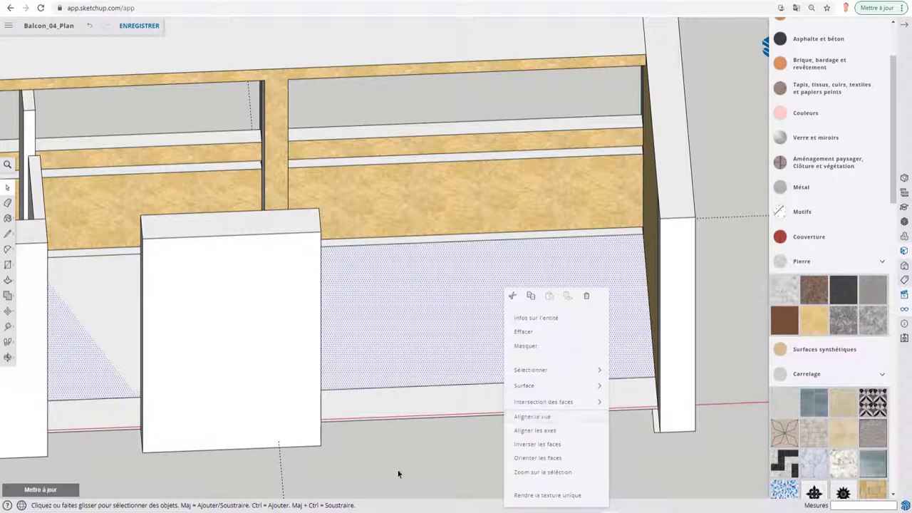
{"action": "left_click", "coordinate": [433, 461]}
{"action": "left_click", "coordinate": [468, 367]}
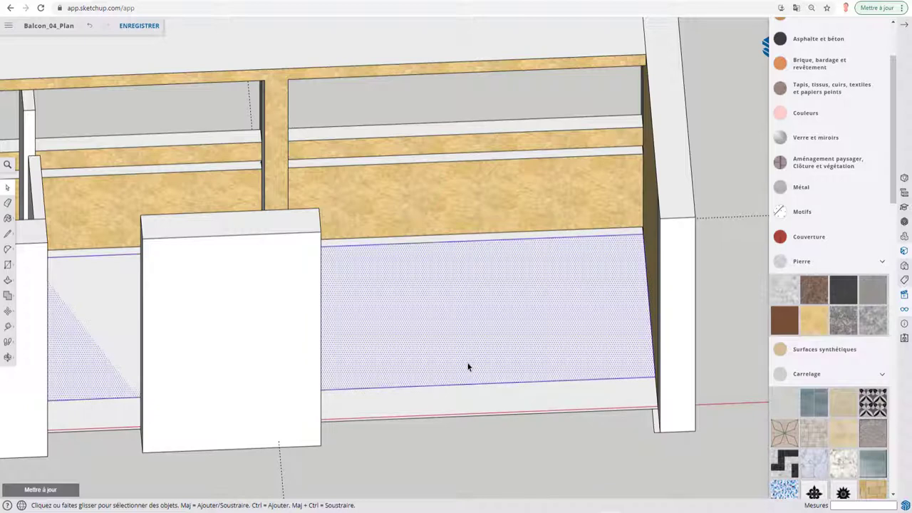
{"action": "right_click", "coordinate": [472, 354]}
{"action": "left_click", "coordinate": [505, 410]}
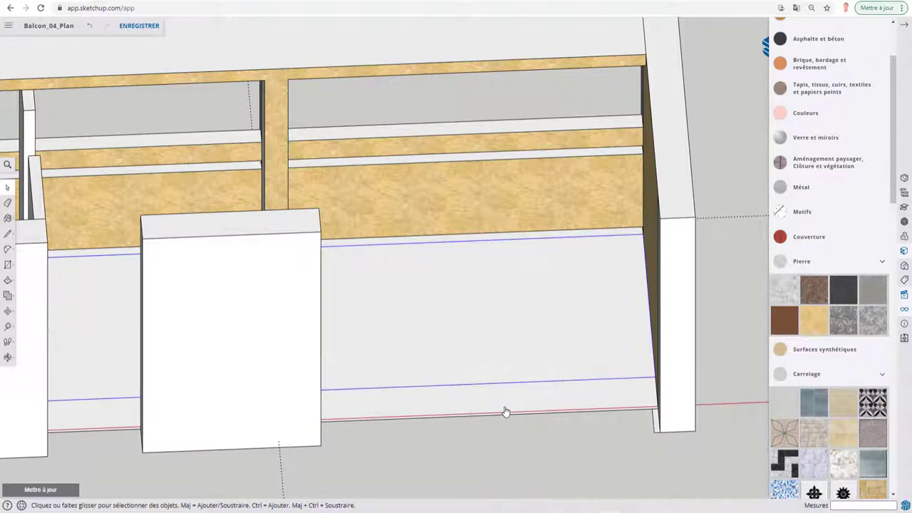
Step: Inside the group, Push/Pull the panel face 0.05 m thick
{"action": "double_click", "coordinate": [484, 372]}
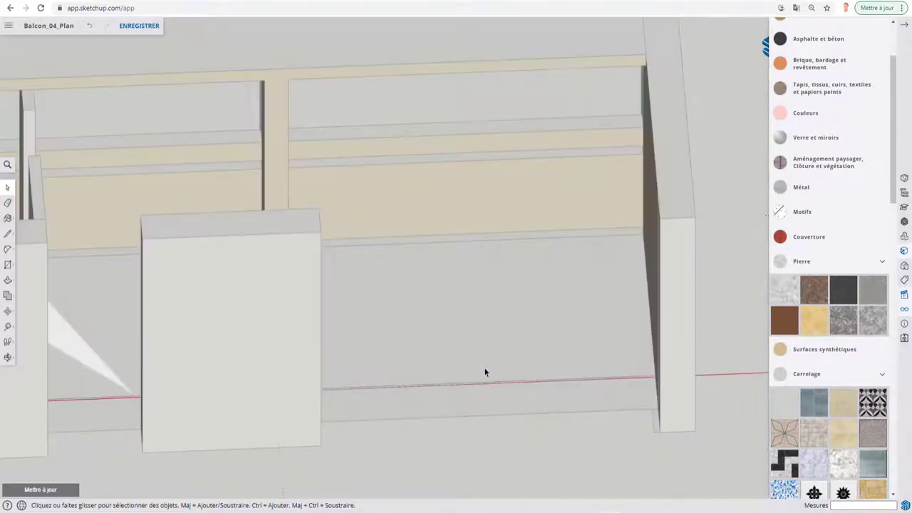
{"action": "key", "text": "p"}
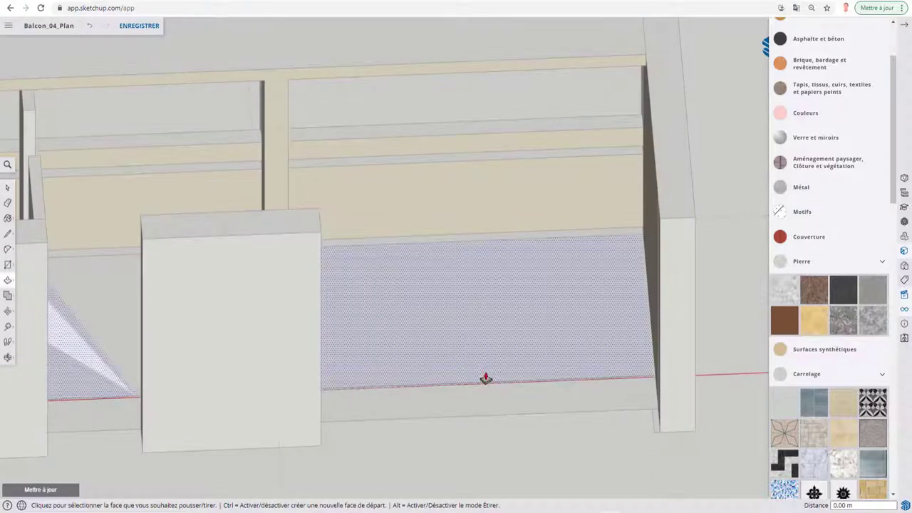
{"action": "left_click", "coordinate": [485, 372]}
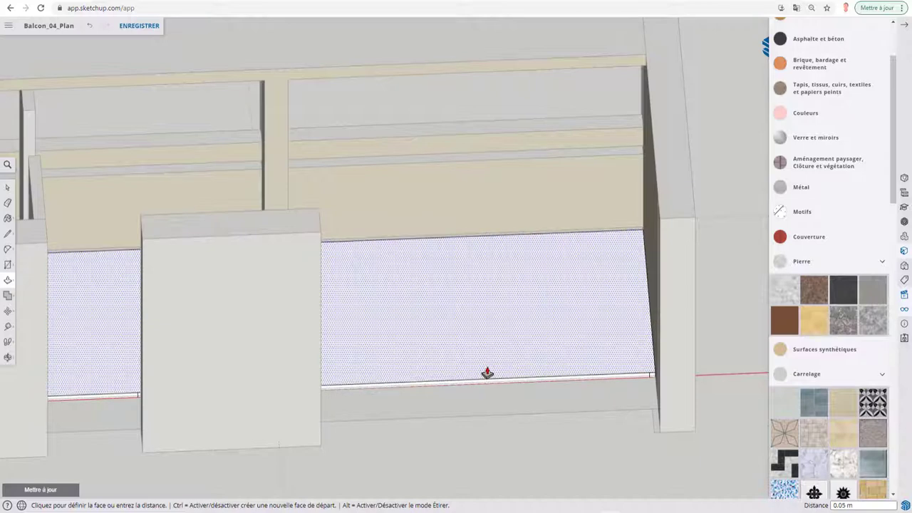
{"action": "left_click", "coordinate": [486, 372]}
{"action": "scroll", "coordinate": [479, 326], "scroll_direction": "down", "scroll_amount": 2}
{"action": "scroll", "coordinate": [489, 249], "scroll_direction": "down", "scroll_amount": 3}
{"action": "scroll", "coordinate": [563, 393], "scroll_direction": "down", "scroll_amount": 2}
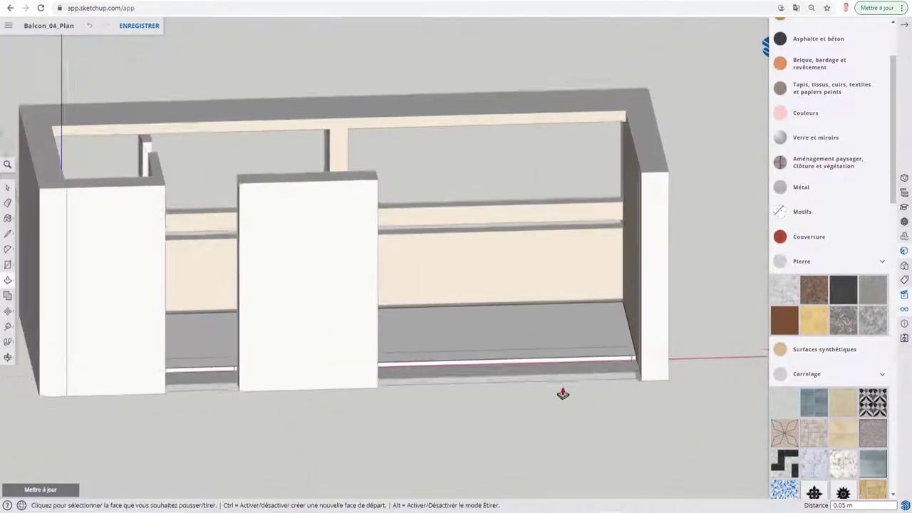
{"action": "key", "text": "space"}
Step: Move the face and strip 0.40 m down to the module's floor
{"action": "scroll", "coordinate": [627, 385], "scroll_direction": "up", "scroll_amount": 4}
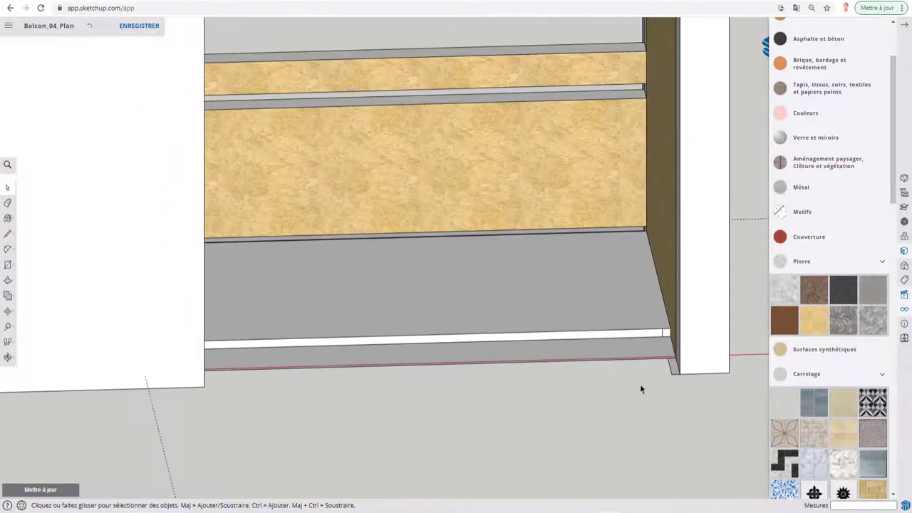
{"action": "scroll", "coordinate": [640, 388], "scroll_direction": "up", "scroll_amount": 2}
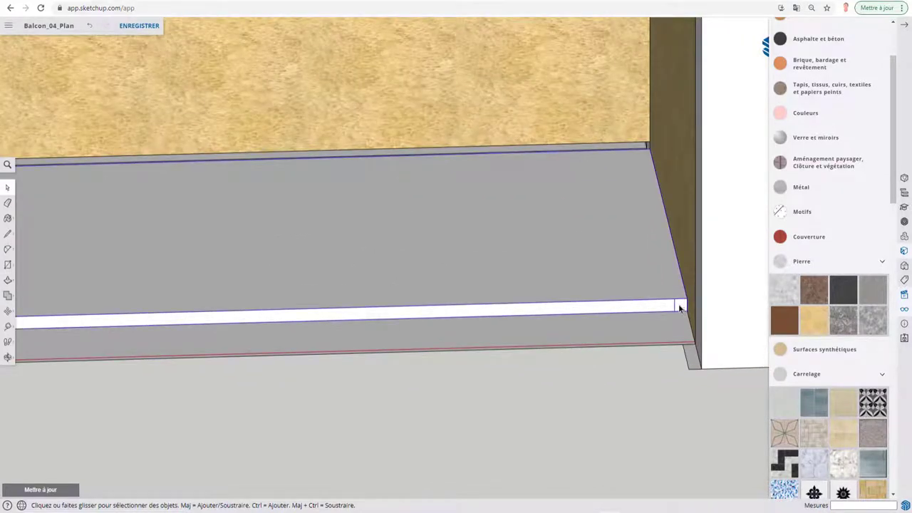
{"action": "key", "text": "m"}
{"action": "left_click", "coordinate": [681, 307]}
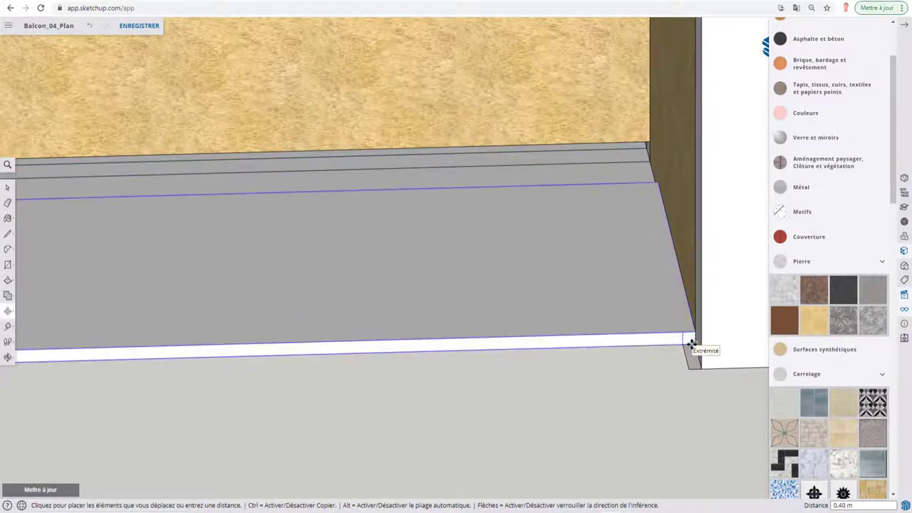
{"action": "left_click", "coordinate": [692, 345]}
{"action": "middle_click_drag", "start_coordinate": [627, 332], "coordinate": [627, 340]}
{"action": "scroll", "coordinate": [602, 316], "scroll_direction": "down", "scroll_amount": 3}
Step: Orbit around the balcony to face the insulated wall and middle post straight on
{"action": "scroll", "coordinate": [514, 295], "scroll_direction": "down", "scroll_amount": 3}
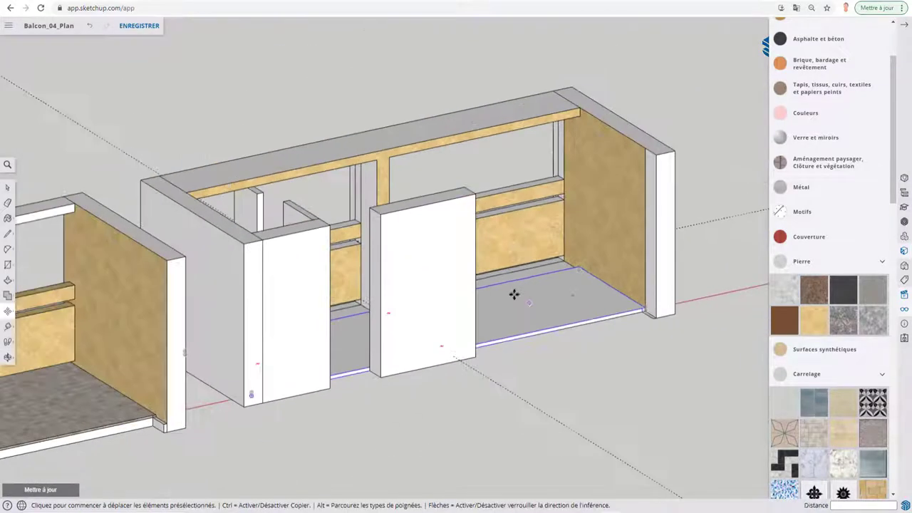
{"action": "mouse_move", "coordinate": [514, 295]}
{"action": "middle_mouse_down"}
{"action": "mouse_move", "coordinate": [713, 339]}
{"action": "mouse_move", "coordinate": [494, 340]}
{"action": "mouse_move", "coordinate": [570, 340]}
{"action": "mouse_move", "coordinate": [377, 366]}
{"action": "mouse_move", "coordinate": [139, 428]}
{"action": "mouse_move", "coordinate": [484, 249]}
{"action": "middle_mouse_up"}
{"action": "scroll", "coordinate": [420, 263], "scroll_direction": "up", "scroll_amount": 3}
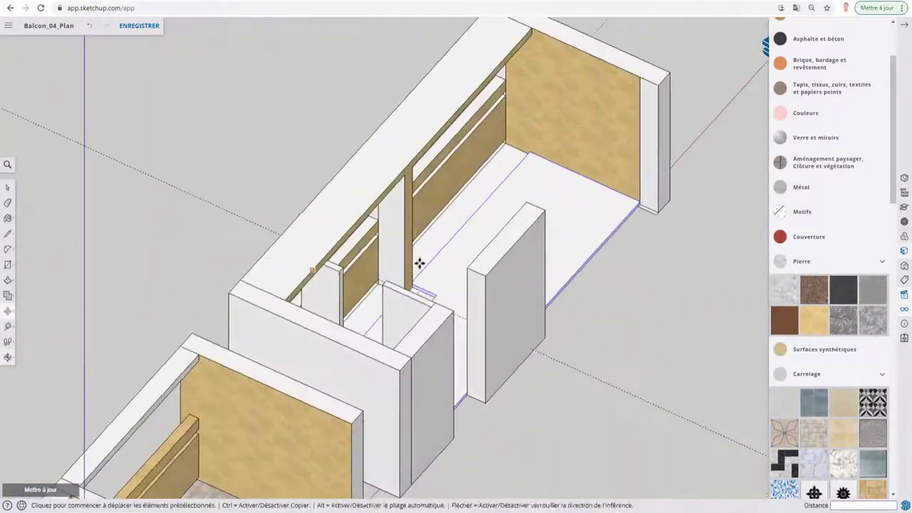
{"action": "scroll", "coordinate": [419, 264], "scroll_direction": "down", "scroll_amount": 3}
{"action": "mouse_move", "coordinate": [419, 263]}
{"action": "middle_mouse_down"}
{"action": "mouse_move", "coordinate": [420, 195]}
{"action": "mouse_move", "coordinate": [537, 230]}
{"action": "mouse_move", "coordinate": [509, 81]}
{"action": "mouse_move", "coordinate": [640, 156]}
{"action": "mouse_move", "coordinate": [637, 236]}
{"action": "mouse_move", "coordinate": [580, 281]}
{"action": "middle_mouse_up"}
{"action": "middle_click_drag", "start_coordinate": [501, 350], "coordinate": [384, 311]}
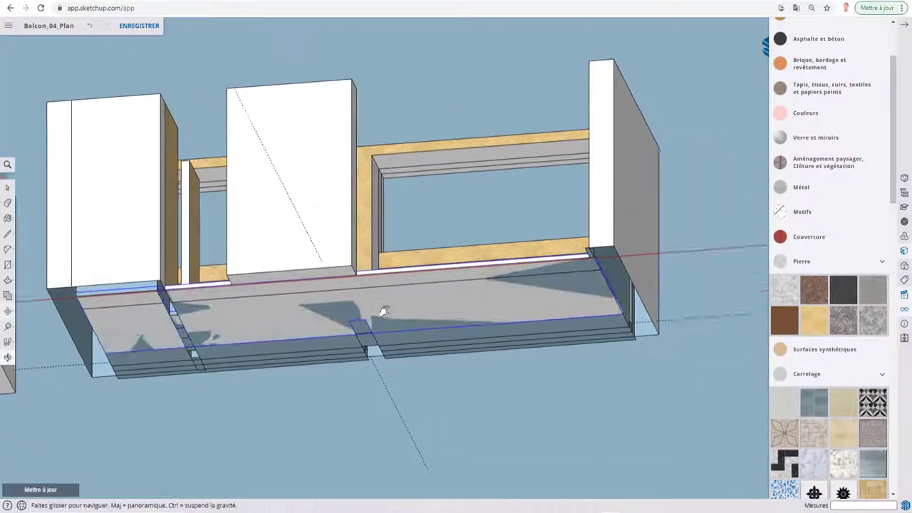
{"action": "scroll", "coordinate": [451, 246], "scroll_direction": "up", "scroll_amount": 1}
{"action": "scroll", "coordinate": [480, 249], "scroll_direction": "up", "scroll_amount": 3}
{"action": "mouse_move", "coordinate": [481, 249]}
{"action": "middle_mouse_down"}
{"action": "mouse_move", "coordinate": [622, 377]}
{"action": "mouse_move", "coordinate": [578, 334]}
{"action": "mouse_move", "coordinate": [597, 312]}
{"action": "mouse_move", "coordinate": [660, 372]}
{"action": "mouse_move", "coordinate": [662, 426]}
{"action": "mouse_move", "coordinate": [574, 312]}
{"action": "mouse_move", "coordinate": [621, 380]}
{"action": "mouse_move", "coordinate": [639, 430]}
{"action": "mouse_move", "coordinate": [711, 444]}
{"action": "mouse_move", "coordinate": [493, 352]}
{"action": "mouse_move", "coordinate": [293, 365]}
{"action": "mouse_move", "coordinate": [381, 369]}
{"action": "mouse_move", "coordinate": [292, 437]}
{"action": "middle_mouse_up"}
{"action": "scroll", "coordinate": [492, 352], "scroll_direction": "down", "scroll_amount": 3}
{"action": "scroll", "coordinate": [495, 359], "scroll_direction": "down", "scroll_amount": 3}
{"action": "scroll", "coordinate": [411, 366], "scroll_direction": "up", "scroll_amount": 3}
{"action": "scroll", "coordinate": [416, 297], "scroll_direction": "up", "scroll_amount": 5}
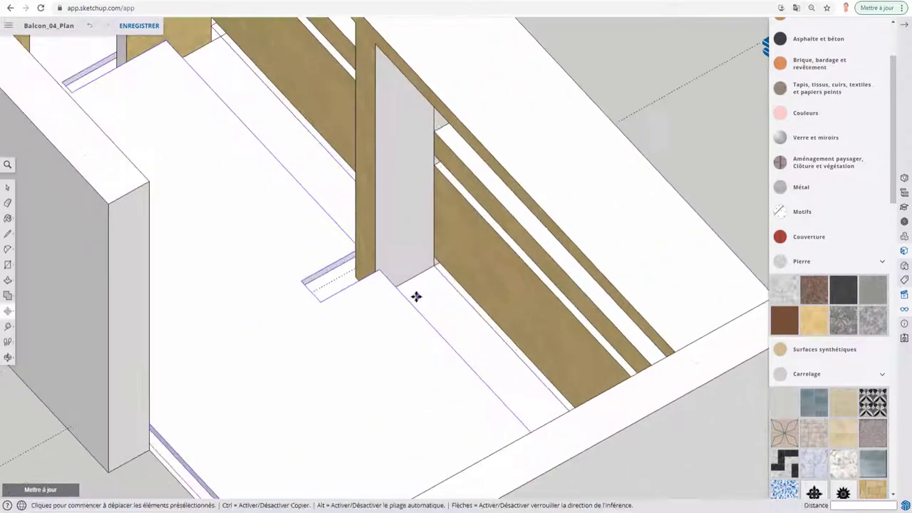
{"action": "middle_click_drag", "start_coordinate": [417, 296], "coordinate": [391, 287]}
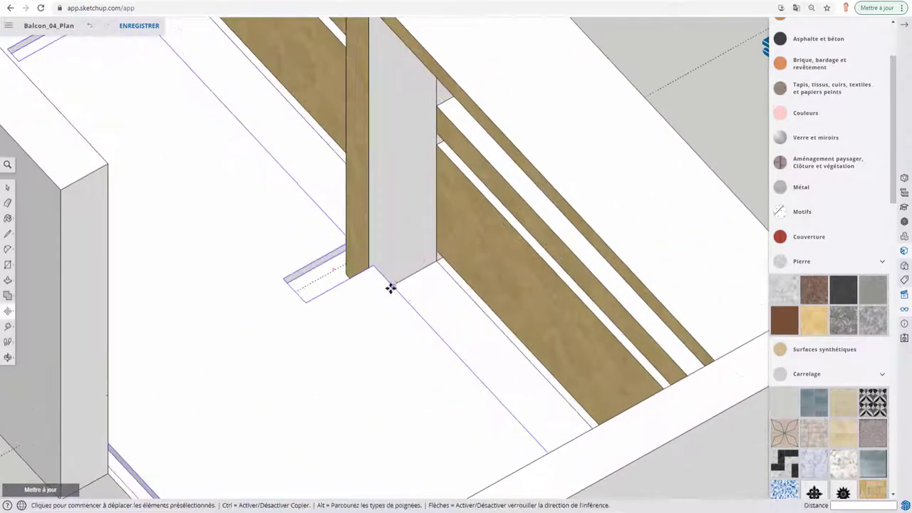
Step: Move the thin strip at the foot of the middle post flush against the post
{"action": "left_click", "coordinate": [305, 302]}
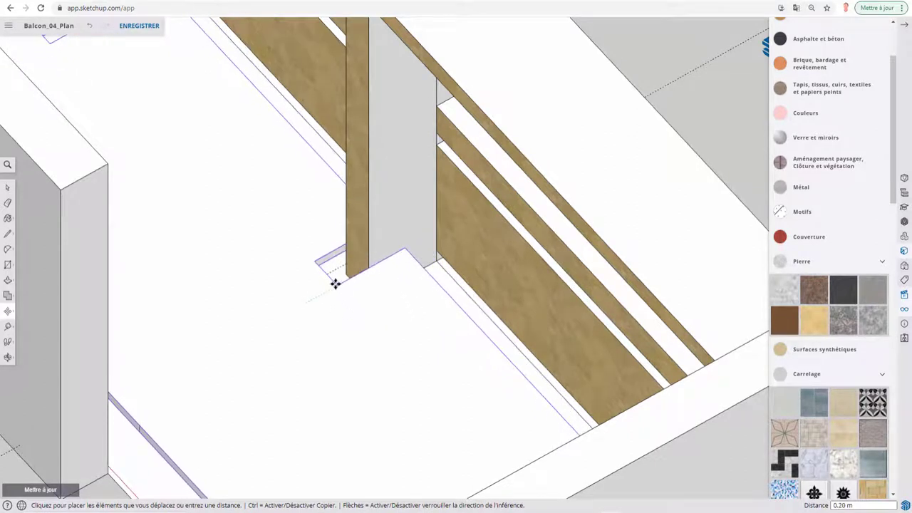
{"action": "left_click", "coordinate": [353, 267]}
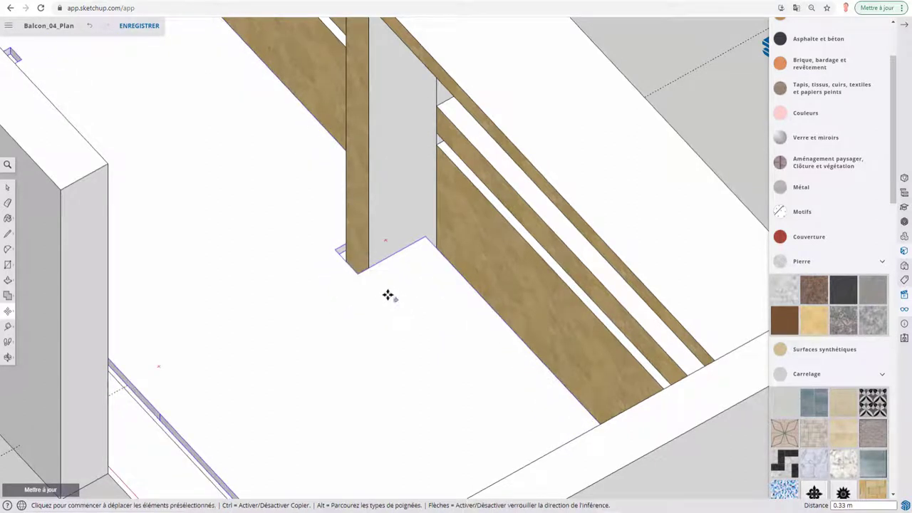
{"action": "left_click", "coordinate": [337, 249]}
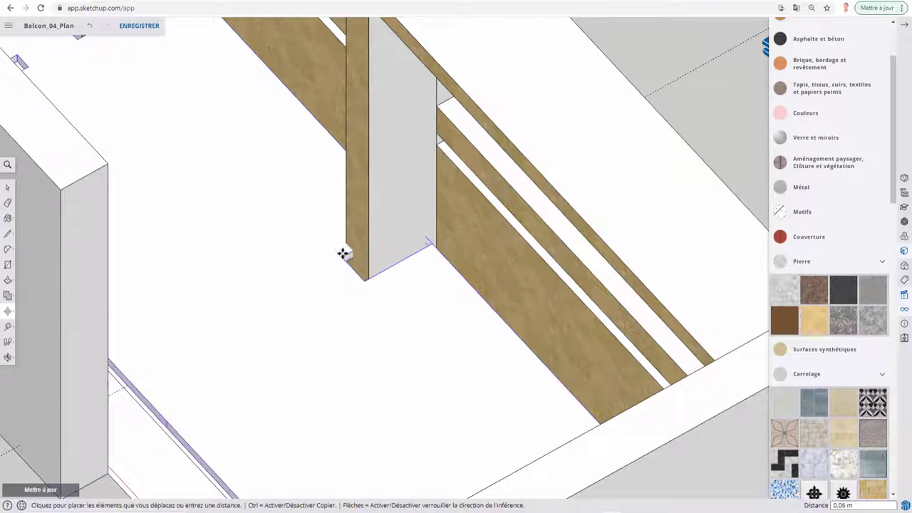
{"action": "scroll", "coordinate": [346, 316], "scroll_direction": "down", "scroll_amount": 5}
{"action": "mouse_move", "coordinate": [346, 316]}
{"action": "middle_mouse_down"}
{"action": "mouse_move", "coordinate": [606, 261]}
{"action": "mouse_move", "coordinate": [572, 364]}
{"action": "mouse_move", "coordinate": [520, 336]}
{"action": "mouse_move", "coordinate": [553, 345]}
{"action": "mouse_move", "coordinate": [525, 321]}
{"action": "mouse_move", "coordinate": [498, 344]}
{"action": "middle_mouse_up"}
{"action": "key", "text": "space"}
{"action": "scroll", "coordinate": [562, 374], "scroll_direction": "down", "scroll_amount": 3}
{"action": "scroll", "coordinate": [553, 345], "scroll_direction": "down", "scroll_amount": 3}
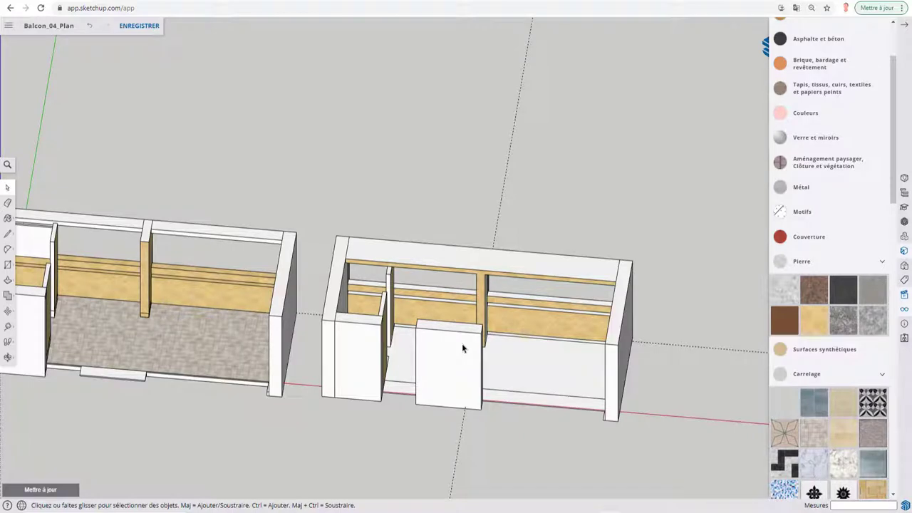
{"action": "mouse_move", "coordinate": [462, 344]}
{"action": "middle_mouse_down"}
{"action": "mouse_move", "coordinate": [549, 358]}
{"action": "mouse_move", "coordinate": [501, 340]}
{"action": "mouse_move", "coordinate": [555, 345]}
{"action": "middle_mouse_up"}
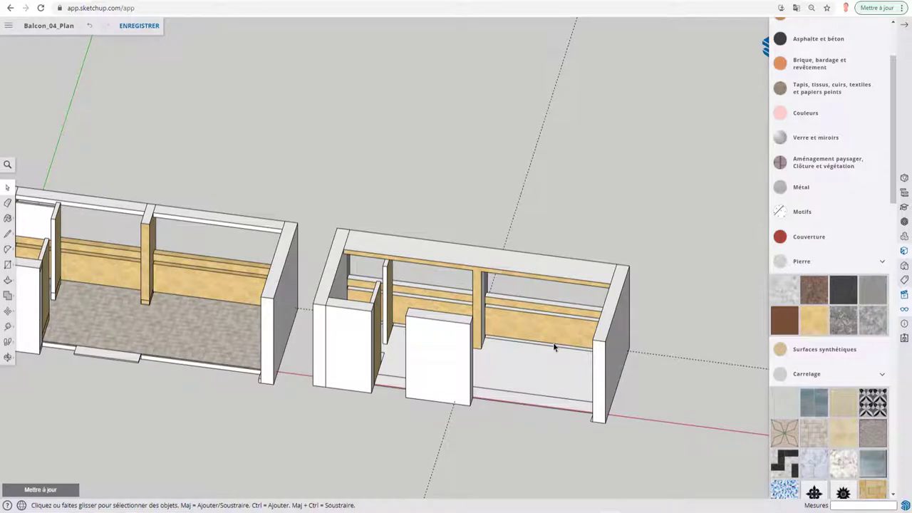
{"action": "mouse_move", "coordinate": [555, 345]}
{"action": "middle_mouse_down"}
{"action": "mouse_move", "coordinate": [407, 325]}
{"action": "mouse_move", "coordinate": [380, 285]}
{"action": "middle_mouse_up"}
{"action": "scroll", "coordinate": [371, 292], "scroll_direction": "up", "scroll_amount": 5}
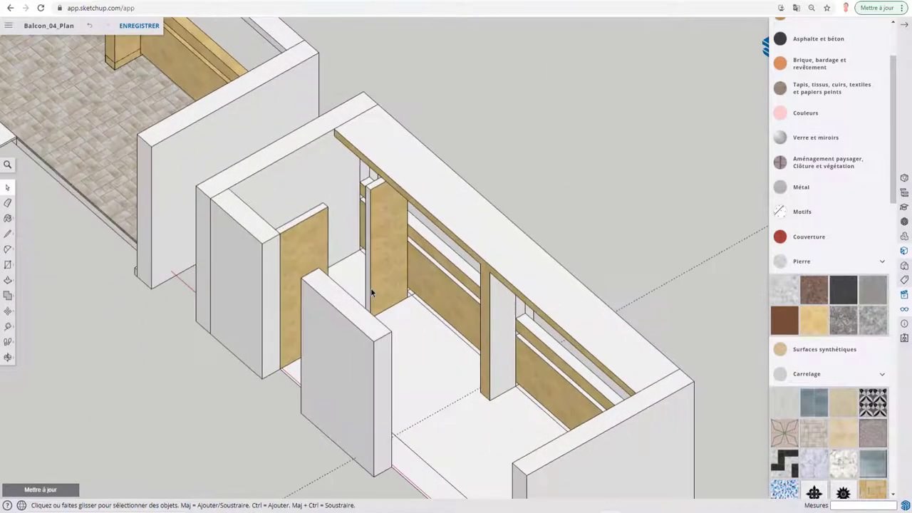
{"action": "middle_click_drag", "start_coordinate": [394, 326], "coordinate": [325, 261]}
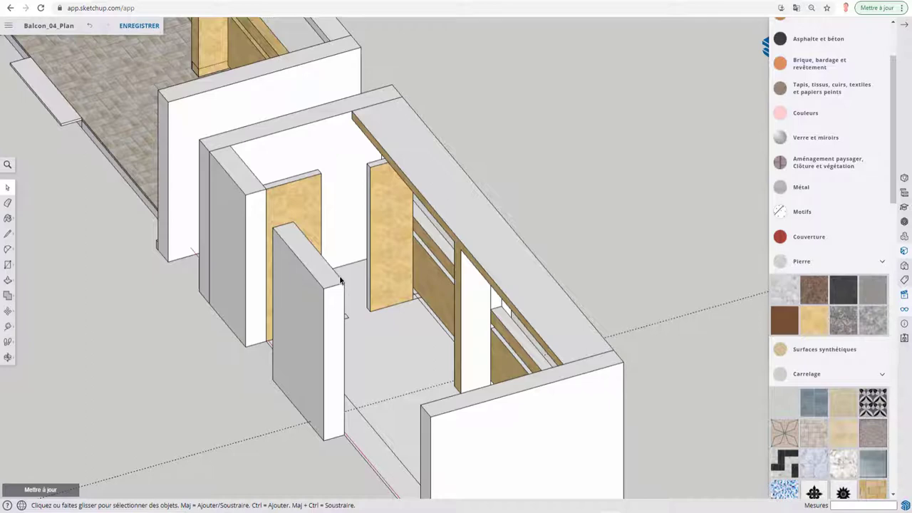
{"action": "mouse_move", "coordinate": [340, 281]}
{"action": "middle_mouse_down"}
{"action": "mouse_move", "coordinate": [350, 264]}
{"action": "mouse_move", "coordinate": [350, 282]}
{"action": "mouse_move", "coordinate": [396, 308]}
{"action": "middle_mouse_up"}
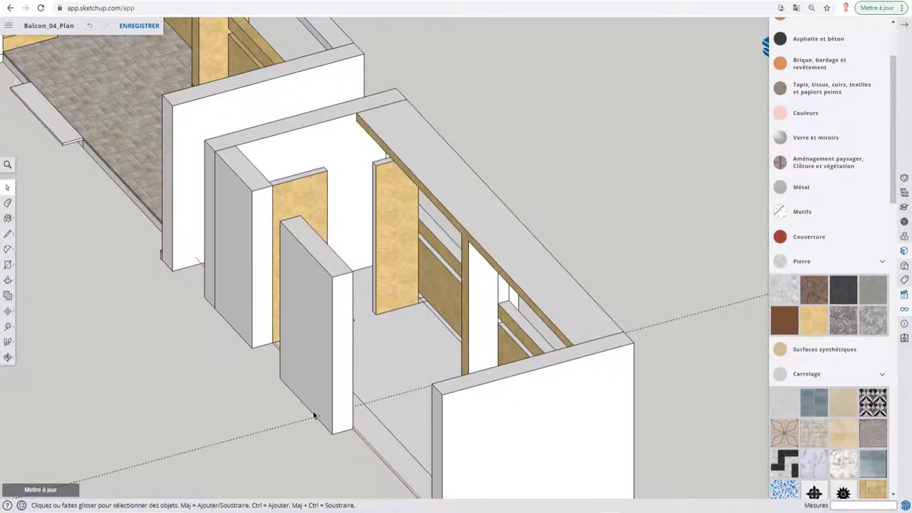
{"action": "mouse_move", "coordinate": [315, 418]}
{"action": "middle_mouse_down"}
{"action": "mouse_move", "coordinate": [454, 417]}
{"action": "mouse_move", "coordinate": [523, 393]}
{"action": "mouse_move", "coordinate": [649, 403]}
{"action": "mouse_move", "coordinate": [669, 366]}
{"action": "mouse_move", "coordinate": [603, 350]}
{"action": "mouse_move", "coordinate": [383, 352]}
{"action": "mouse_move", "coordinate": [481, 322]}
{"action": "mouse_move", "coordinate": [510, 333]}
{"action": "mouse_move", "coordinate": [564, 309]}
{"action": "middle_mouse_up"}
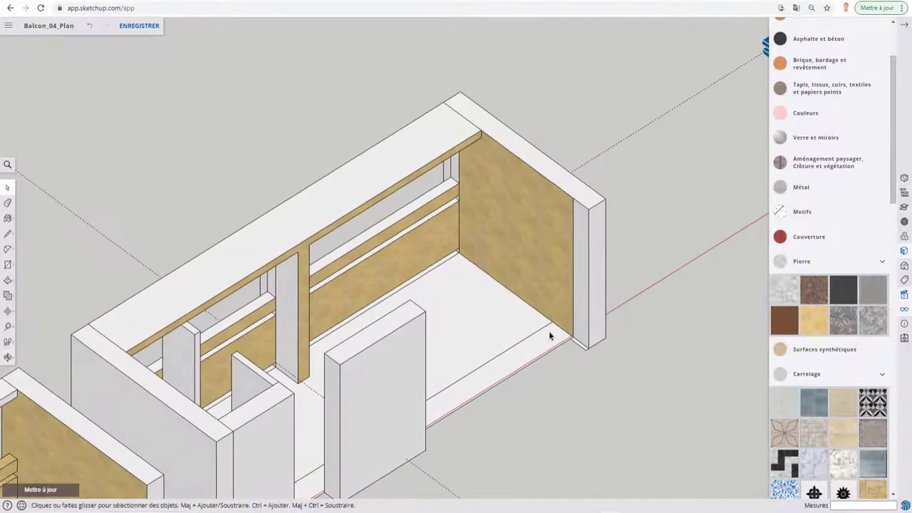
{"action": "mouse_move", "coordinate": [533, 348]}
{"action": "middle_mouse_down"}
{"action": "mouse_move", "coordinate": [495, 326]}
{"action": "mouse_move", "coordinate": [346, 312]}
{"action": "mouse_move", "coordinate": [440, 320]}
{"action": "mouse_move", "coordinate": [358, 319]}
{"action": "mouse_move", "coordinate": [390, 330]}
{"action": "mouse_move", "coordinate": [378, 332]}
{"action": "mouse_move", "coordinate": [347, 318]}
{"action": "middle_mouse_up"}
{"action": "scroll", "coordinate": [391, 331], "scroll_direction": "down", "scroll_amount": 2}
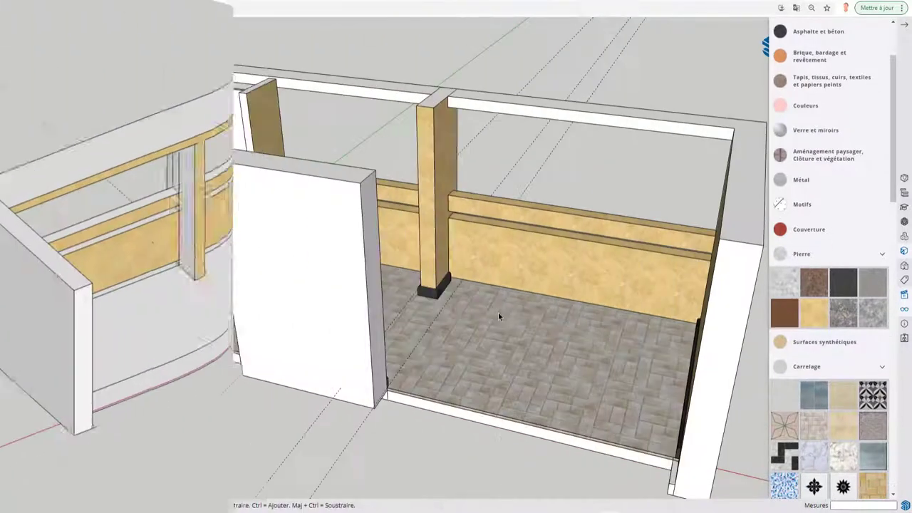
Step: Hide the tiled floor group on the balcony
{"action": "mouse_move", "coordinate": [392, 324]}
{"action": "middle_mouse_down"}
{"action": "mouse_move", "coordinate": [340, 306]}
{"action": "mouse_move", "coordinate": [454, 391]}
{"action": "mouse_move", "coordinate": [566, 336]}
{"action": "mouse_move", "coordinate": [443, 294]}
{"action": "mouse_move", "coordinate": [628, 376]}
{"action": "middle_mouse_up"}
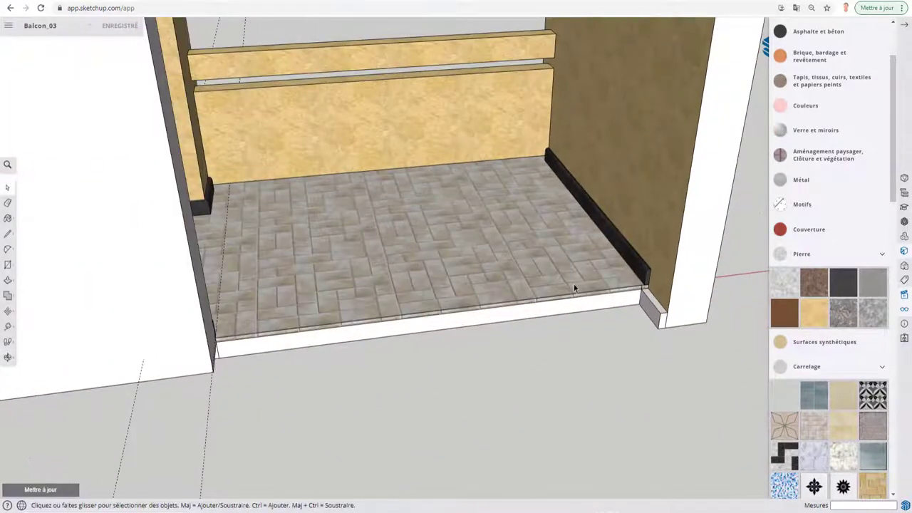
{"action": "scroll", "coordinate": [574, 284], "scroll_direction": "up", "scroll_amount": 2}
{"action": "scroll", "coordinate": [574, 285], "scroll_direction": "up", "scroll_amount": 2}
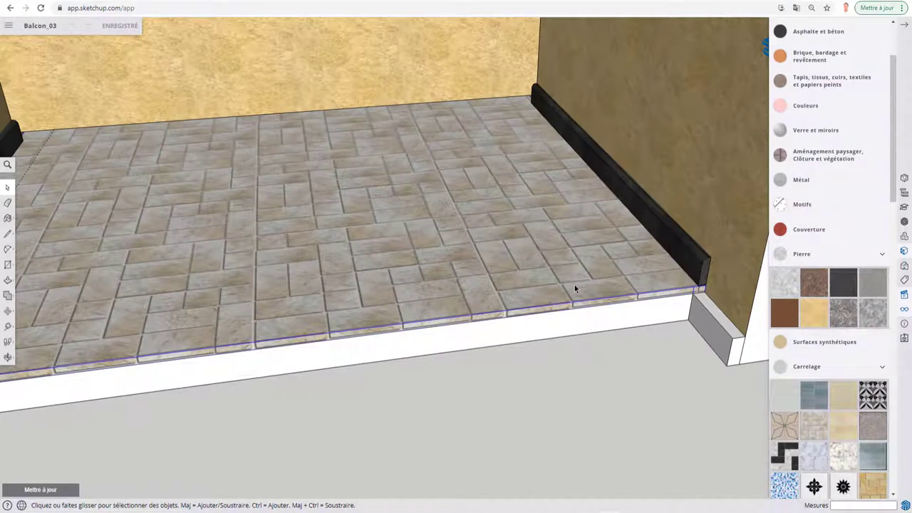
{"action": "right_click", "coordinate": [574, 287]}
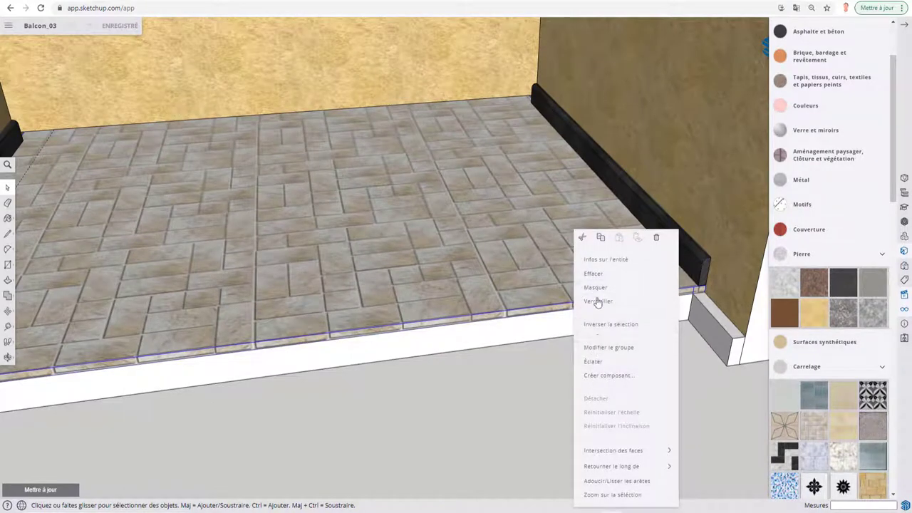
{"action": "left_click", "coordinate": [598, 293]}
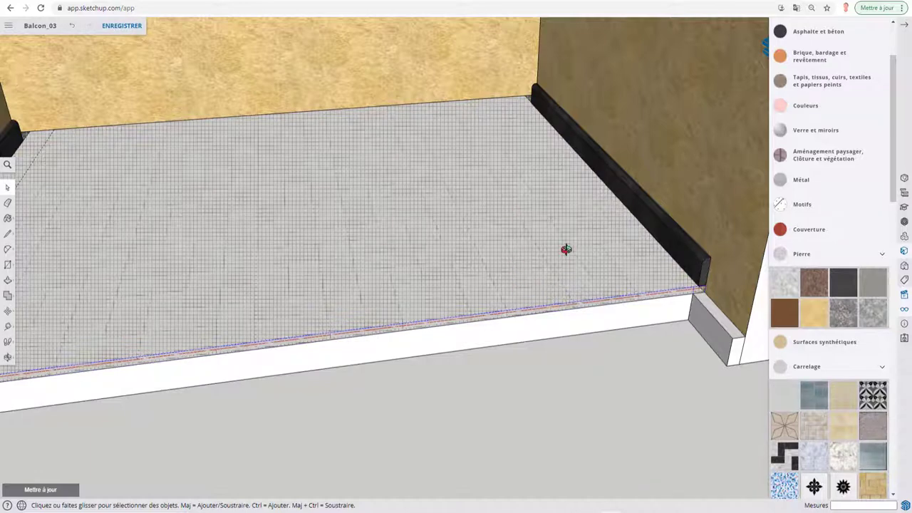
Step: Select the tiled floor slab and move it out in front of the balcony
{"action": "mouse_move", "coordinate": [566, 249]}
{"action": "middle_mouse_down"}
{"action": "mouse_move", "coordinate": [541, 394]}
{"action": "mouse_move", "coordinate": [568, 222]}
{"action": "middle_mouse_up"}
{"action": "scroll", "coordinate": [522, 276], "scroll_direction": "down", "scroll_amount": 3}
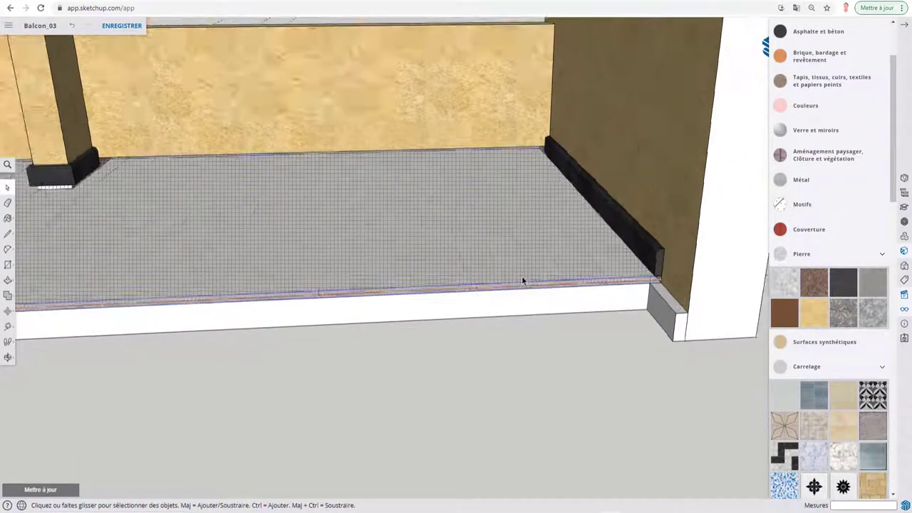
{"action": "scroll", "coordinate": [499, 271], "scroll_direction": "down", "scroll_amount": 3}
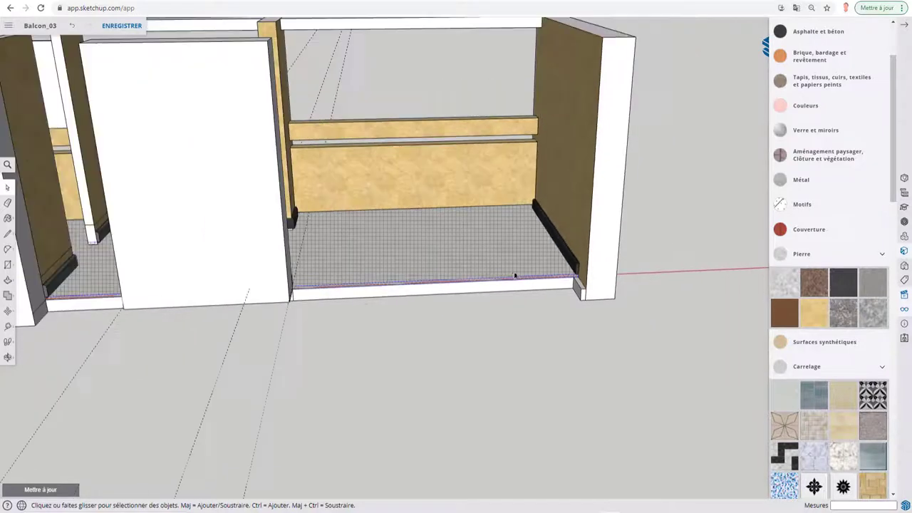
{"action": "right_click", "coordinate": [479, 261]}
{"action": "left_click", "coordinate": [500, 287]}
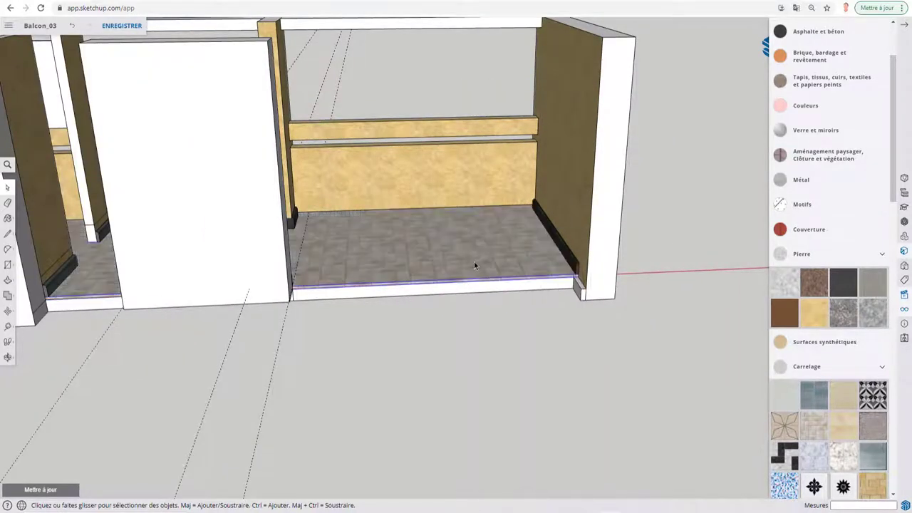
{"action": "key", "text": "m"}
{"action": "left_click", "coordinate": [465, 253]}
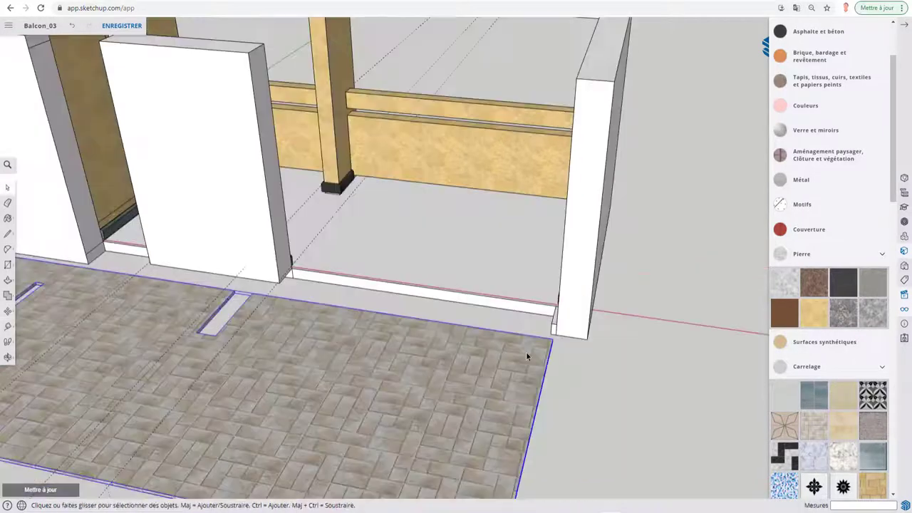
Step: Orbit around the balcony interior to inspect the bare floor
{"action": "left_click", "coordinate": [444, 255]}
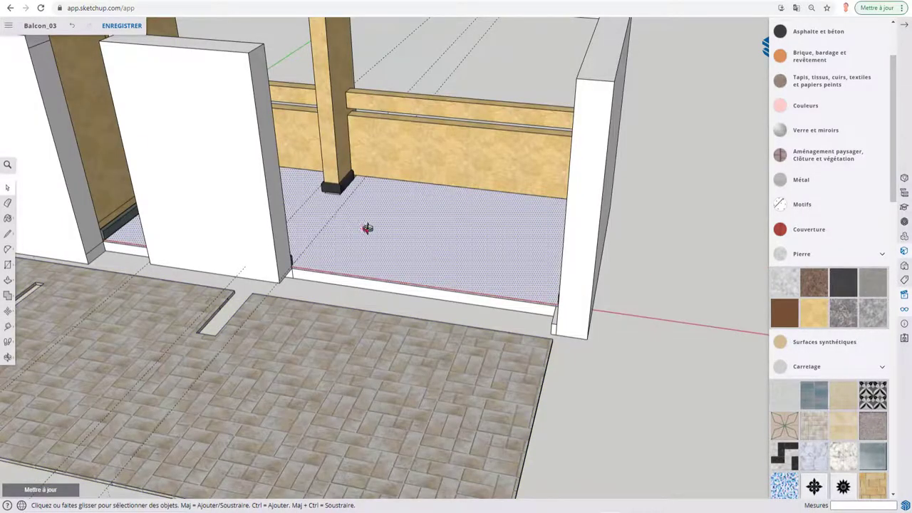
{"action": "mouse_move", "coordinate": [369, 228]}
{"action": "middle_mouse_down"}
{"action": "mouse_move", "coordinate": [479, 310]}
{"action": "mouse_move", "coordinate": [662, 266]}
{"action": "mouse_move", "coordinate": [206, 279]}
{"action": "mouse_move", "coordinate": [549, 212]}
{"action": "mouse_move", "coordinate": [592, 166]}
{"action": "mouse_move", "coordinate": [212, 238]}
{"action": "mouse_move", "coordinate": [421, 236]}
{"action": "mouse_move", "coordinate": [288, 285]}
{"action": "mouse_move", "coordinate": [419, 314]}
{"action": "middle_mouse_up"}
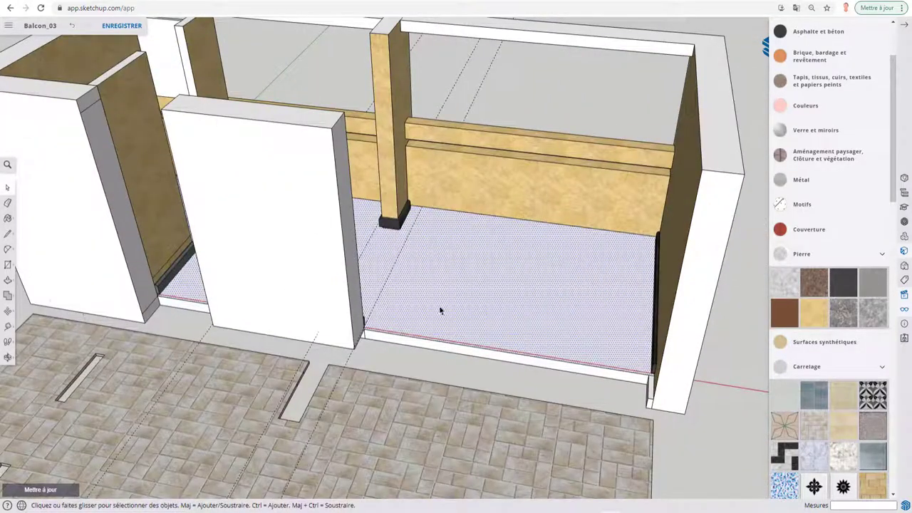
{"action": "mouse_move", "coordinate": [463, 332]}
{"action": "middle_mouse_down"}
{"action": "mouse_move", "coordinate": [440, 292]}
{"action": "mouse_move", "coordinate": [475, 322]}
{"action": "mouse_move", "coordinate": [495, 244]}
{"action": "mouse_move", "coordinate": [423, 391]}
{"action": "middle_mouse_up"}
{"action": "scroll", "coordinate": [829, 254], "scroll_direction": "up", "scroll_amount": 3}
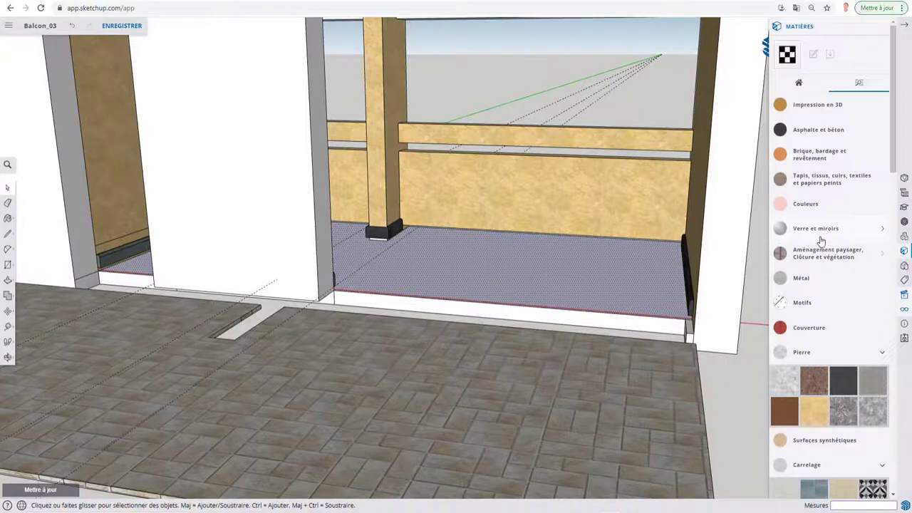
{"action": "scroll", "coordinate": [817, 228], "scroll_direction": "down", "scroll_amount": 5}
{"action": "scroll", "coordinate": [818, 249], "scroll_direction": "down", "scroll_amount": 3}
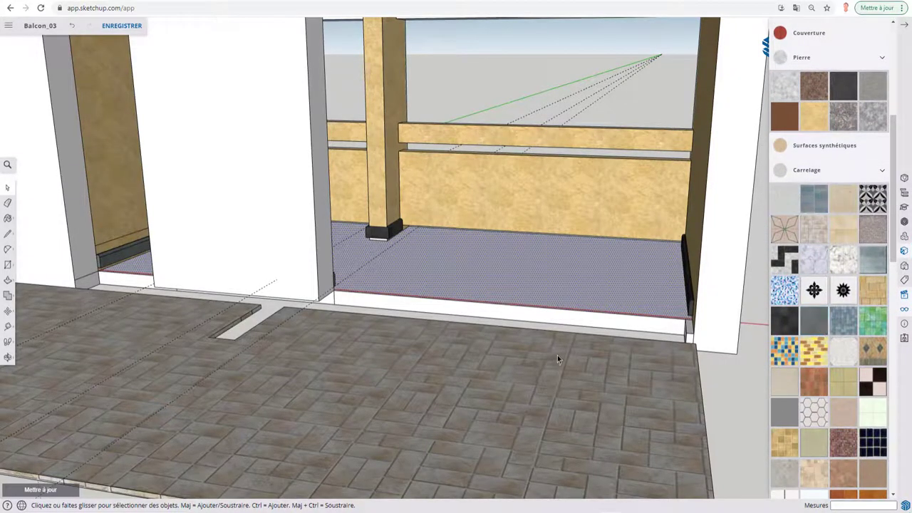
{"action": "mouse_move", "coordinate": [557, 355]}
{"action": "middle_mouse_down"}
{"action": "mouse_move", "coordinate": [505, 387]}
{"action": "mouse_move", "coordinate": [596, 361]}
{"action": "middle_mouse_up"}
{"action": "scroll", "coordinate": [539, 290], "scroll_direction": "down", "scroll_amount": 3}
{"action": "mouse_move", "coordinate": [539, 290]}
{"action": "middle_mouse_down"}
{"action": "mouse_move", "coordinate": [449, 347]}
{"action": "mouse_move", "coordinate": [359, 350]}
{"action": "mouse_move", "coordinate": [315, 399]}
{"action": "mouse_move", "coordinate": [411, 418]}
{"action": "mouse_move", "coordinate": [565, 397]}
{"action": "middle_mouse_up"}
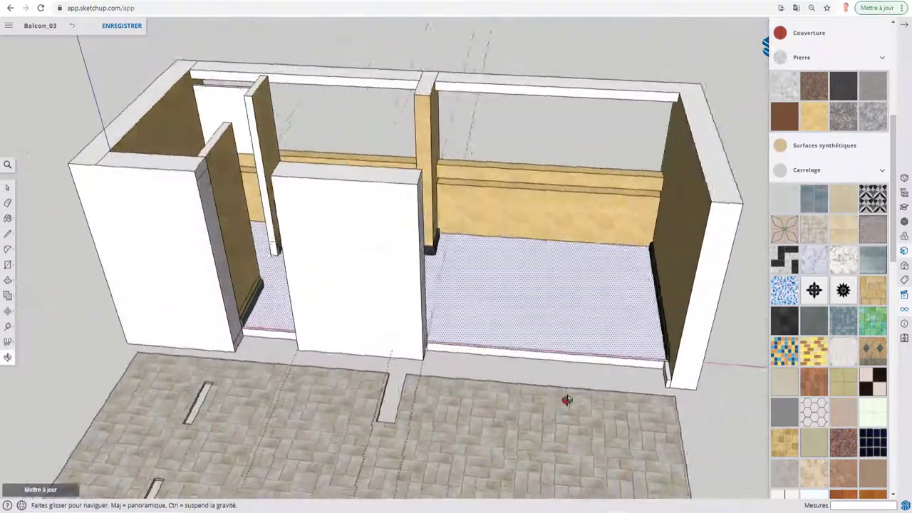
{"action": "scroll", "coordinate": [482, 259], "scroll_direction": "up", "scroll_amount": 3}
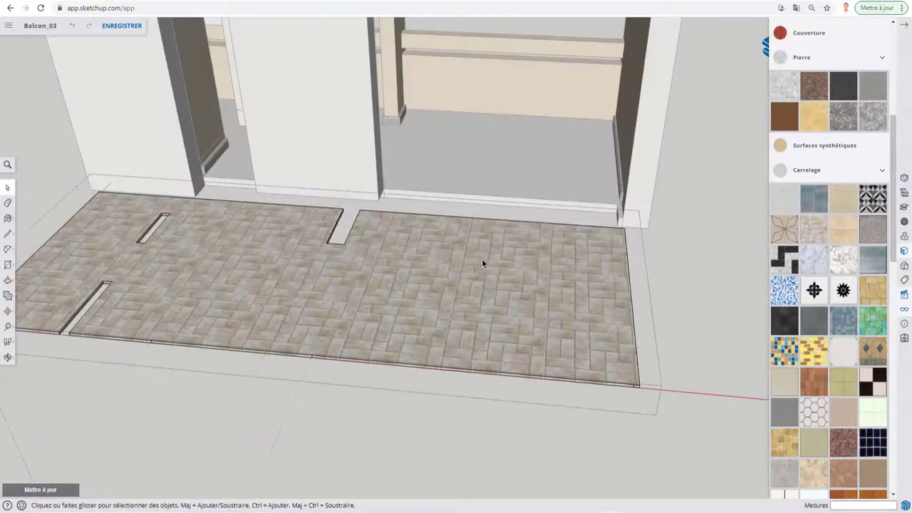
Step: Undo the floor move with Ctrl+Z so the tiled slab returns inside the walls
{"action": "key", "text": "ctrl+z"}
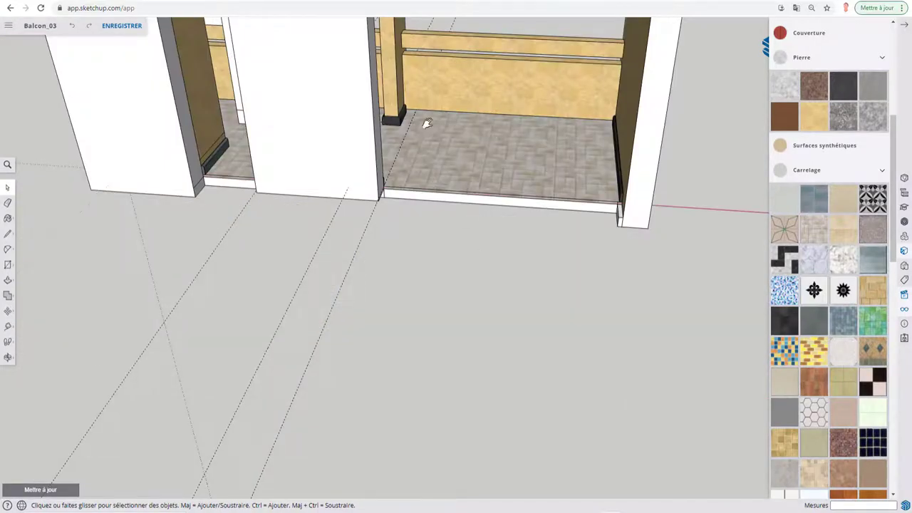
{"action": "scroll", "coordinate": [426, 124], "scroll_direction": "down", "scroll_amount": 5}
{"action": "mouse_move", "coordinate": [426, 124]}
{"action": "middle_mouse_down"}
{"action": "mouse_move", "coordinate": [554, 252]}
{"action": "mouse_move", "coordinate": [523, 275]}
{"action": "mouse_move", "coordinate": [293, 269]}
{"action": "middle_mouse_up"}
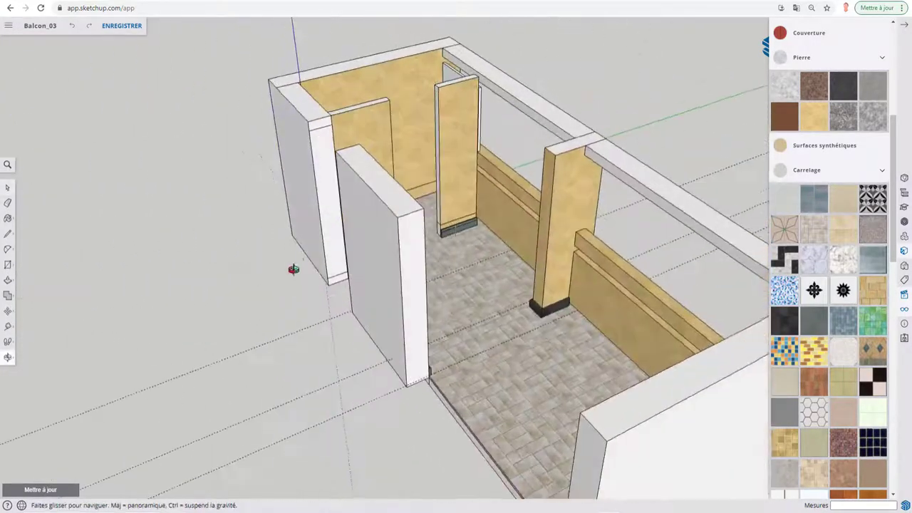
{"action": "scroll", "coordinate": [489, 219], "scroll_direction": "up", "scroll_amount": 3}
{"action": "scroll", "coordinate": [428, 257], "scroll_direction": "up", "scroll_amount": 3}
{"action": "scroll", "coordinate": [326, 294], "scroll_direction": "up", "scroll_amount": 2}
{"action": "scroll", "coordinate": [367, 332], "scroll_direction": "up", "scroll_amount": 1}
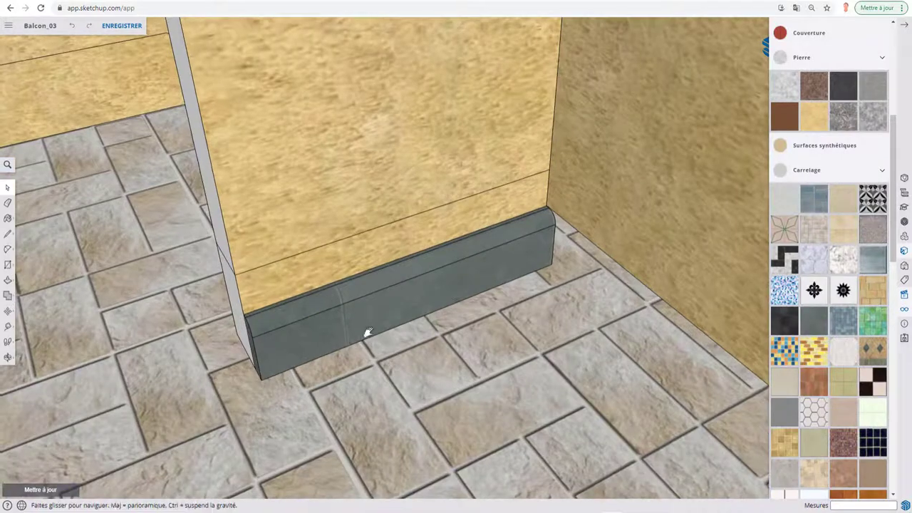
{"action": "mouse_move", "coordinate": [368, 332]}
{"action": "middle_mouse_down"}
{"action": "mouse_move", "coordinate": [533, 316]}
{"action": "mouse_move", "coordinate": [634, 226]}
{"action": "mouse_move", "coordinate": [474, 250]}
{"action": "middle_mouse_up"}
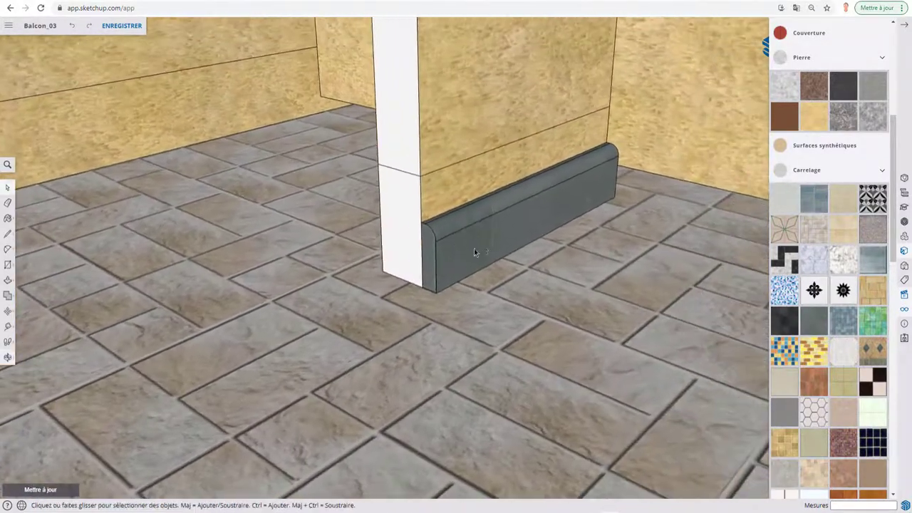
{"action": "scroll", "coordinate": [474, 251], "scroll_direction": "up", "scroll_amount": 2}
{"action": "double_click", "coordinate": [411, 230]}
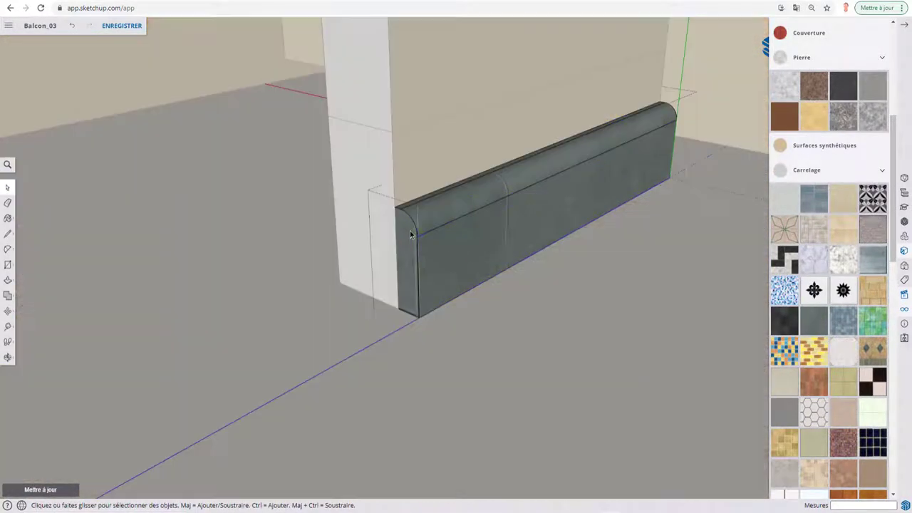
{"action": "left_click", "coordinate": [406, 294]}
{"action": "middle_click_drag", "start_coordinate": [411, 262], "coordinate": [452, 261]}
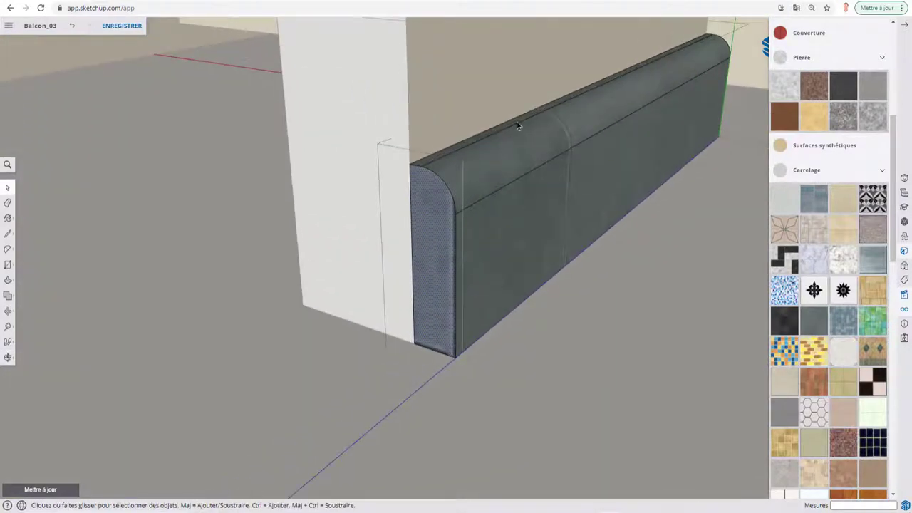
{"action": "scroll", "coordinate": [556, 186], "scroll_direction": "down", "scroll_amount": 3}
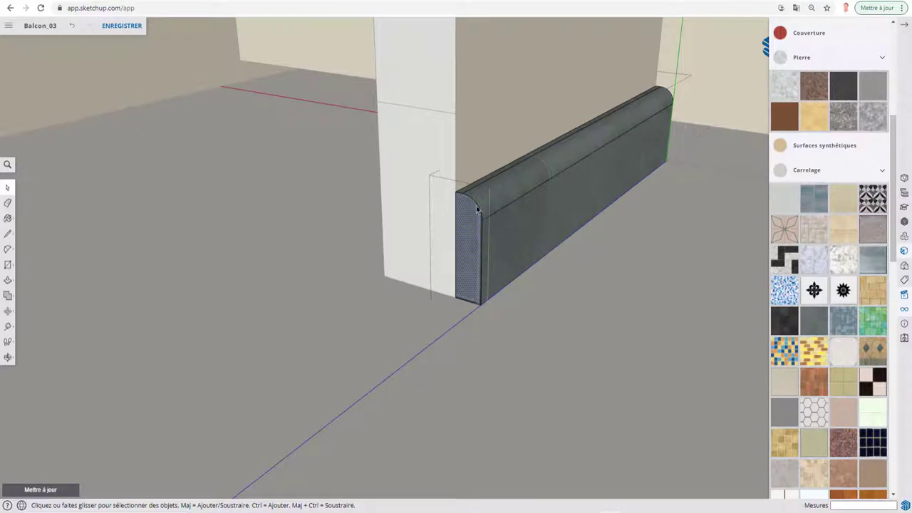
{"action": "middle_click_drag", "start_coordinate": [473, 208], "coordinate": [546, 214]}
{"action": "scroll", "coordinate": [615, 193], "scroll_direction": "up", "scroll_amount": 5}
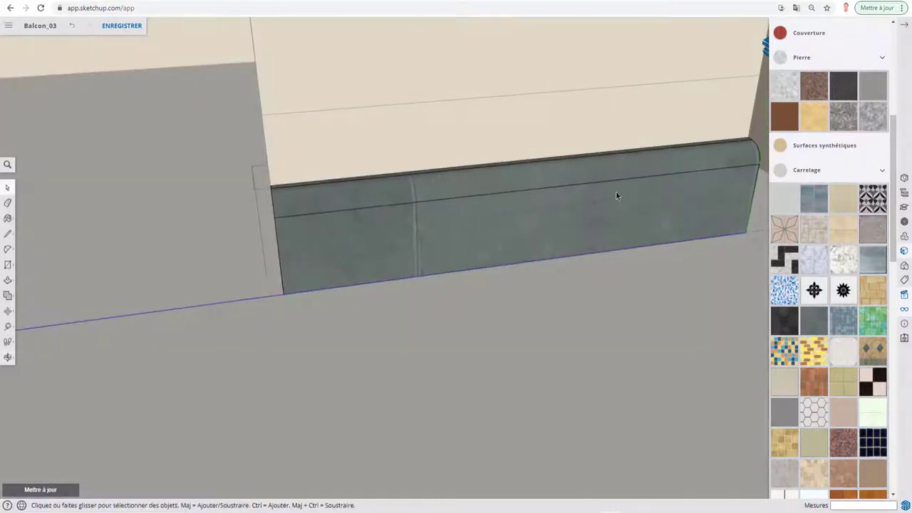
{"action": "scroll", "coordinate": [495, 202], "scroll_direction": "up", "scroll_amount": 2}
{"action": "mouse_move", "coordinate": [494, 202]}
{"action": "middle_mouse_down"}
{"action": "mouse_move", "coordinate": [601, 191]}
{"action": "mouse_move", "coordinate": [773, 301]}
{"action": "middle_mouse_up"}
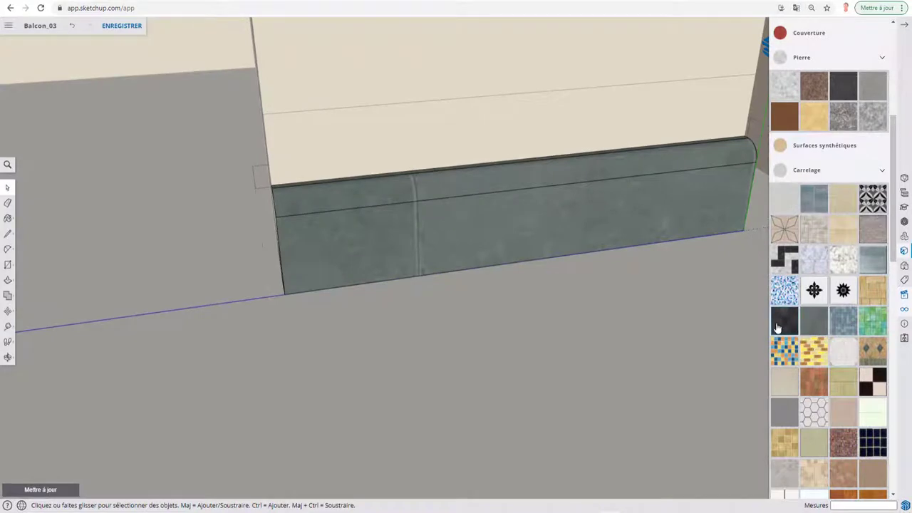
{"action": "scroll", "coordinate": [501, 261], "scroll_direction": "down", "scroll_amount": 5}
{"action": "scroll", "coordinate": [408, 310], "scroll_direction": "down", "scroll_amount": 3}
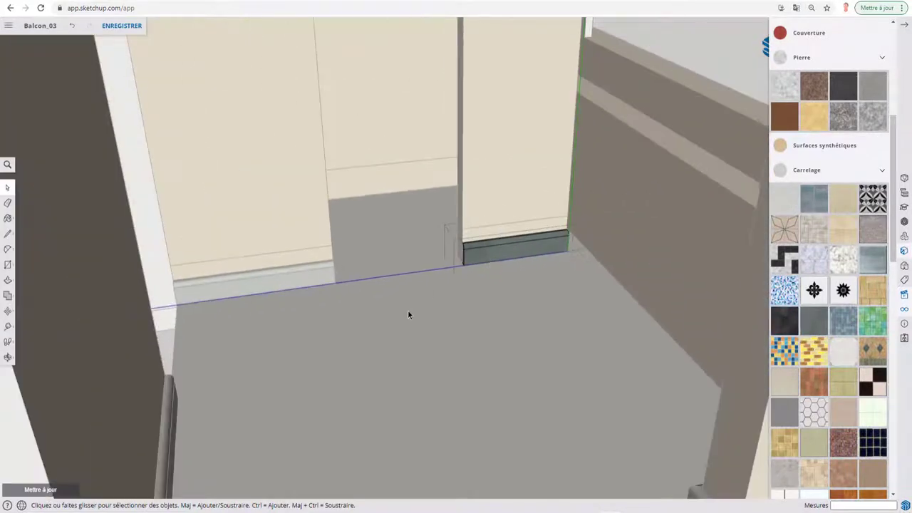
{"action": "mouse_move", "coordinate": [408, 310]}
{"action": "middle_mouse_down"}
{"action": "mouse_move", "coordinate": [658, 373]}
{"action": "mouse_move", "coordinate": [553, 347]}
{"action": "mouse_move", "coordinate": [646, 328]}
{"action": "middle_mouse_up"}
{"action": "scroll", "coordinate": [505, 297], "scroll_direction": "up", "scroll_amount": 2}
{"action": "scroll", "coordinate": [481, 320], "scroll_direction": "up", "scroll_amount": 3}
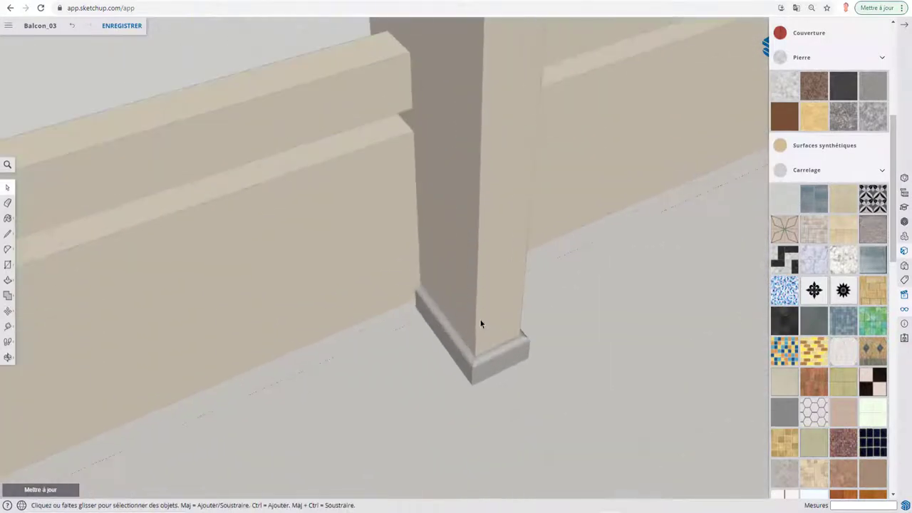
{"action": "scroll", "coordinate": [475, 353], "scroll_direction": "up", "scroll_amount": 2}
{"action": "scroll", "coordinate": [518, 236], "scroll_direction": "up", "scroll_amount": 3}
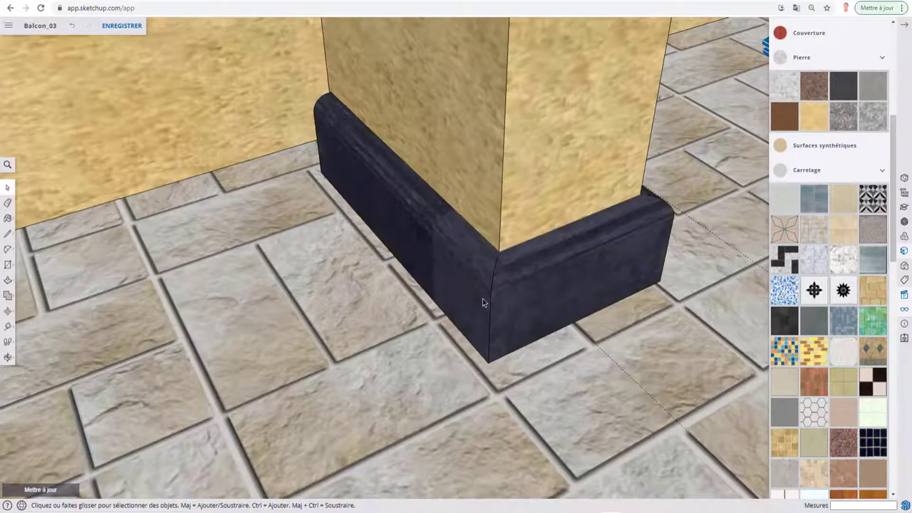
{"action": "mouse_move", "coordinate": [483, 298]}
{"action": "middle_mouse_down"}
{"action": "mouse_move", "coordinate": [539, 270]}
{"action": "mouse_move", "coordinate": [519, 279]}
{"action": "middle_mouse_up"}
{"action": "mouse_move", "coordinate": [402, 258]}
{"action": "middle_mouse_down"}
{"action": "mouse_move", "coordinate": [349, 241]}
{"action": "mouse_move", "coordinate": [398, 219]}
{"action": "middle_mouse_up"}
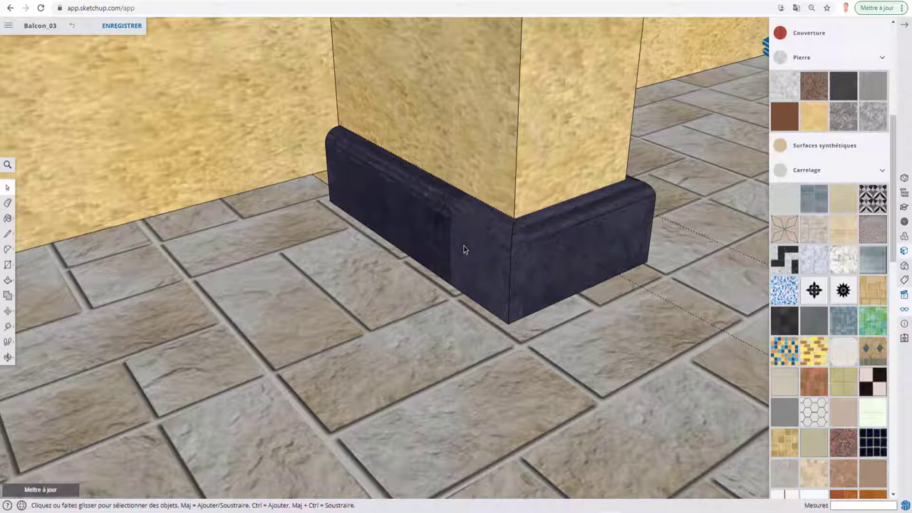
{"action": "scroll", "coordinate": [463, 249], "scroll_direction": "down", "scroll_amount": 3}
{"action": "scroll", "coordinate": [598, 285], "scroll_direction": "down", "scroll_amount": 3}
{"action": "left_click", "coordinate": [413, 305]}
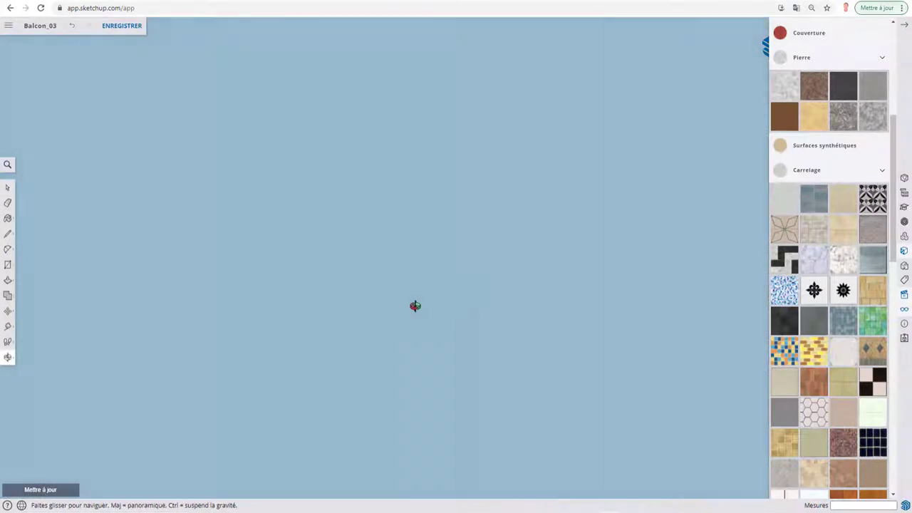
{"action": "key", "text": "space"}
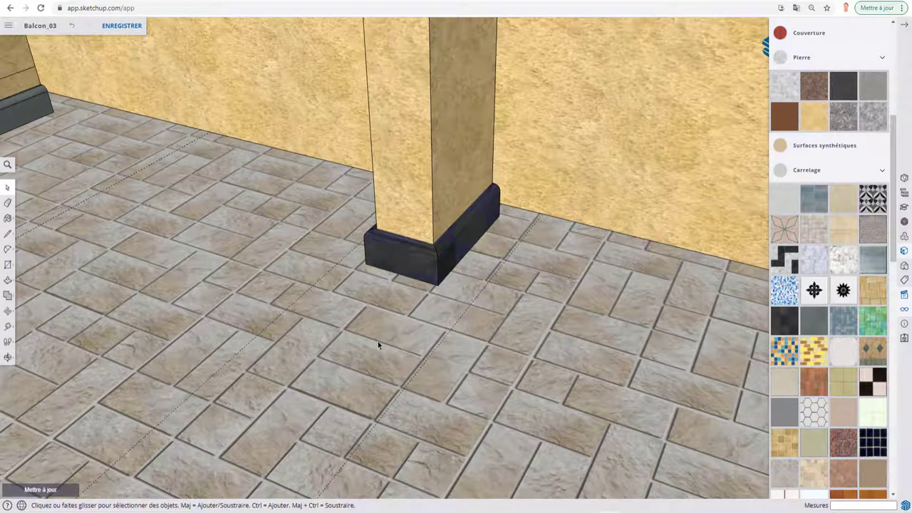
{"action": "scroll", "coordinate": [378, 341], "scroll_direction": "down", "scroll_amount": 3}
{"action": "scroll", "coordinate": [369, 339], "scroll_direction": "down", "scroll_amount": 3}
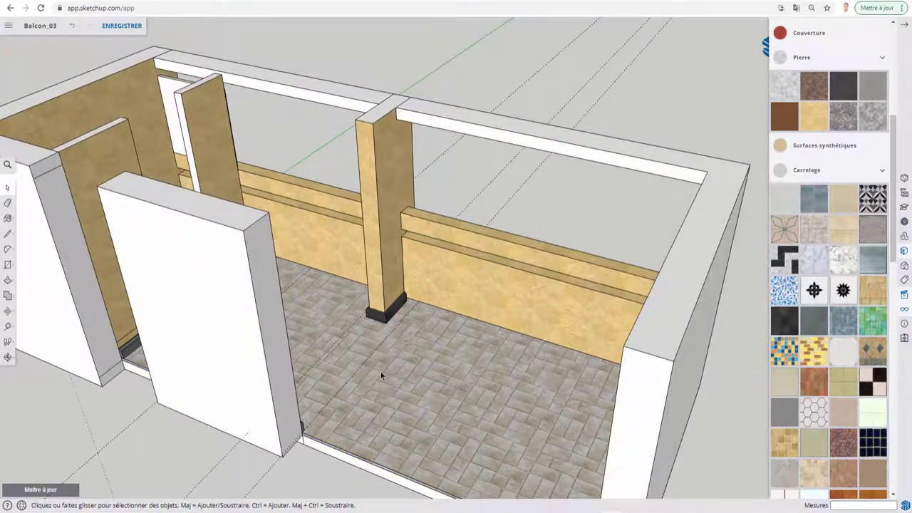
{"action": "mouse_move", "coordinate": [375, 378]}
{"action": "middle_mouse_down"}
{"action": "mouse_move", "coordinate": [586, 350]}
{"action": "mouse_move", "coordinate": [528, 330]}
{"action": "middle_mouse_up"}
{"action": "scroll", "coordinate": [414, 378], "scroll_direction": "up", "scroll_amount": 3}
{"action": "scroll", "coordinate": [446, 342], "scroll_direction": "up", "scroll_amount": 5}
{"action": "mouse_move", "coordinate": [446, 342]}
{"action": "middle_mouse_down"}
{"action": "mouse_move", "coordinate": [490, 238]}
{"action": "mouse_move", "coordinate": [527, 197]}
{"action": "mouse_move", "coordinate": [483, 248]}
{"action": "middle_mouse_up"}
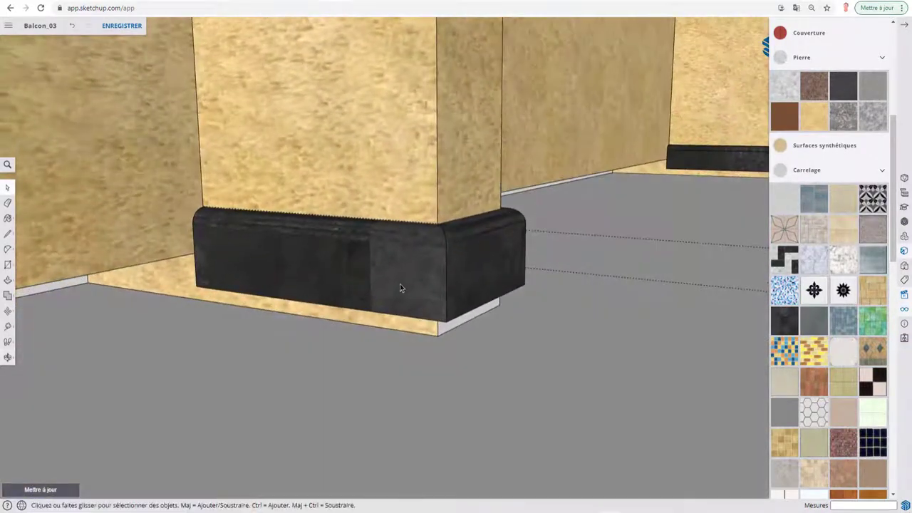
{"action": "middle_click_drag", "start_coordinate": [400, 284], "coordinate": [400, 219]}
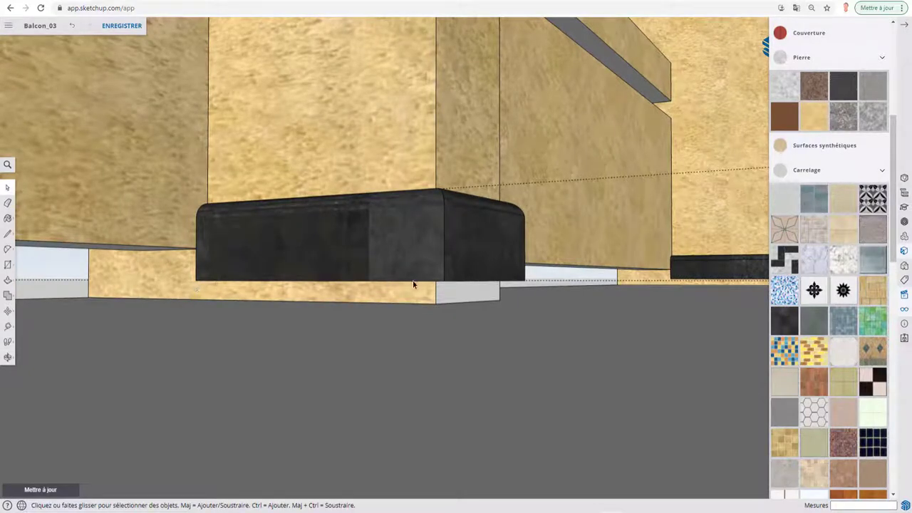
{"action": "mouse_move", "coordinate": [523, 271]}
{"action": "middle_mouse_down"}
{"action": "mouse_move", "coordinate": [383, 313]}
{"action": "mouse_move", "coordinate": [458, 265]}
{"action": "mouse_move", "coordinate": [335, 260]}
{"action": "mouse_move", "coordinate": [328, 272]}
{"action": "mouse_move", "coordinate": [647, 288]}
{"action": "mouse_move", "coordinate": [374, 235]}
{"action": "middle_mouse_up"}
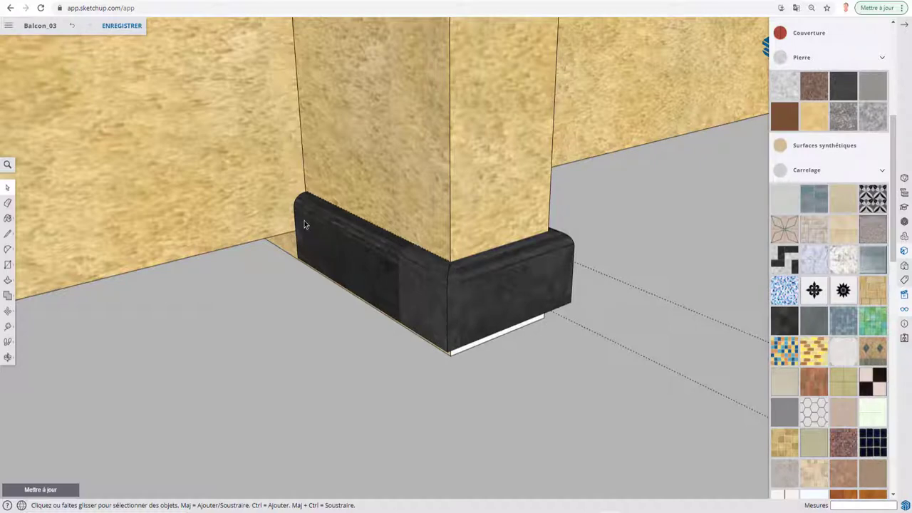
Step: Orbit around the black column base to inspect its left side and front corner
{"action": "middle_click_drag", "start_coordinate": [560, 270], "coordinate": [309, 269]}
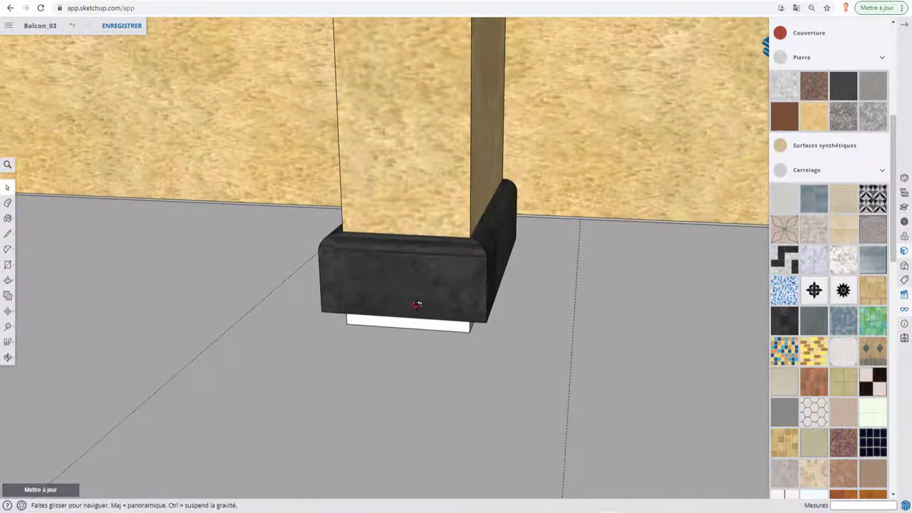
{"action": "middle_click_drag", "start_coordinate": [429, 312], "coordinate": [444, 341]}
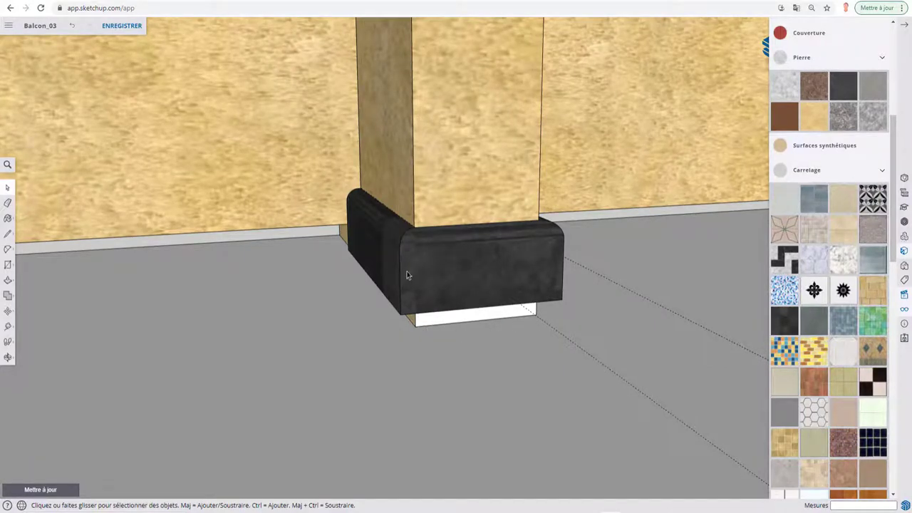
{"action": "mouse_move", "coordinate": [407, 275]}
{"action": "middle_mouse_down"}
{"action": "mouse_move", "coordinate": [464, 189]}
{"action": "mouse_move", "coordinate": [463, 206]}
{"action": "middle_mouse_up"}
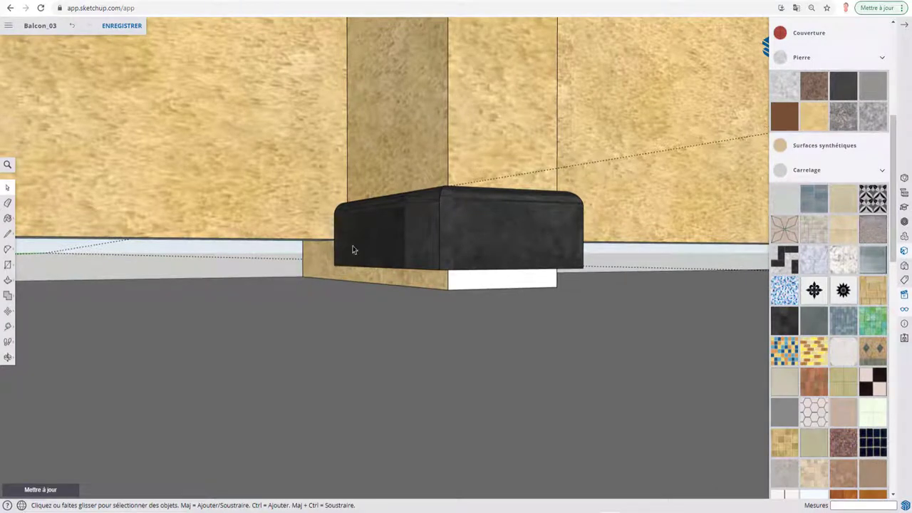
{"action": "mouse_move", "coordinate": [402, 243]}
{"action": "middle_mouse_down"}
{"action": "mouse_move", "coordinate": [407, 260]}
{"action": "mouse_move", "coordinate": [483, 242]}
{"action": "mouse_move", "coordinate": [402, 266]}
{"action": "mouse_move", "coordinate": [582, 278]}
{"action": "middle_mouse_up"}
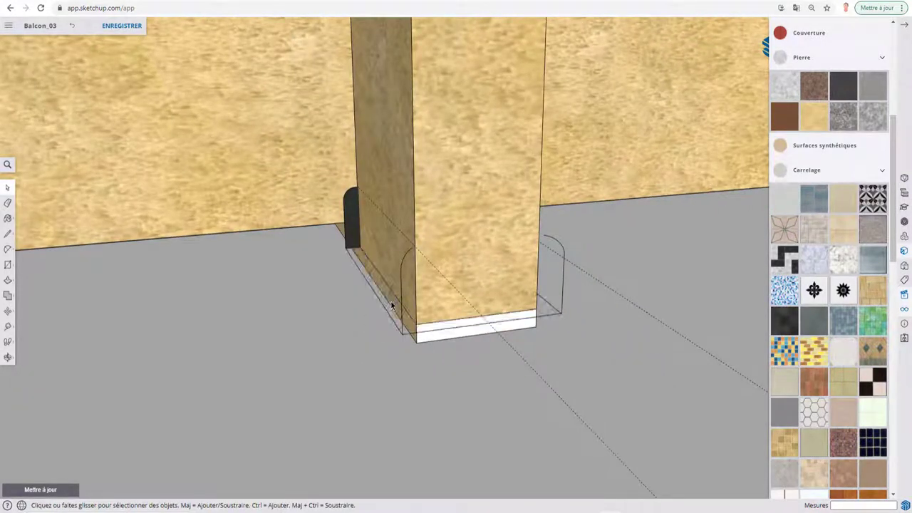
Step: Erase the leftover base outline lines and the vertical edge at the column's right corner
{"action": "key", "text": "e"}
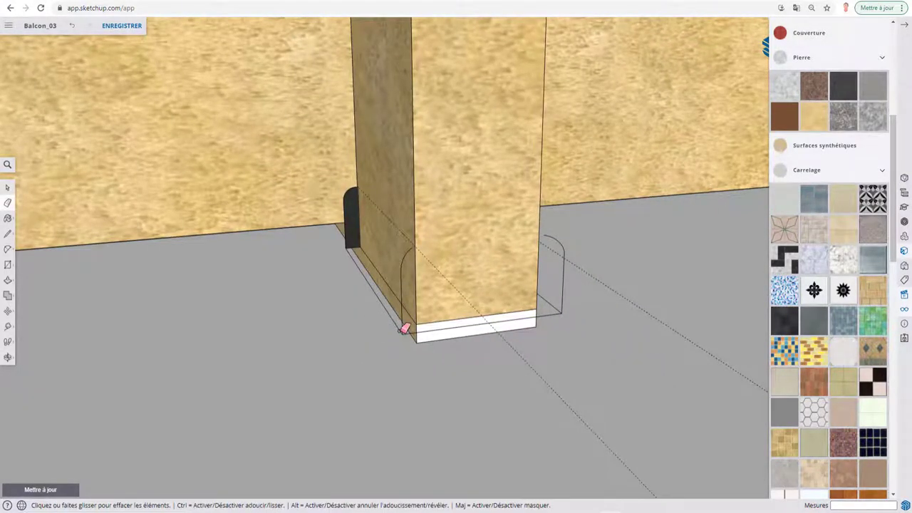
{"action": "left_click", "coordinate": [403, 328]}
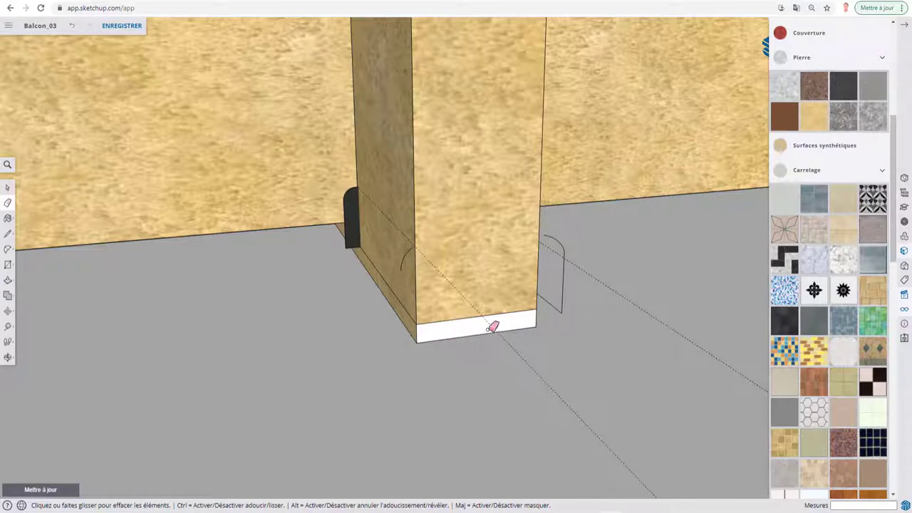
{"action": "left_click", "coordinate": [564, 302]}
{"action": "middle_click_drag", "start_coordinate": [563, 237], "coordinate": [407, 350]}
{"action": "scroll", "coordinate": [407, 350], "scroll_direction": "up", "scroll_amount": 3}
{"action": "key", "text": "p"}
{"action": "key", "text": "e"}
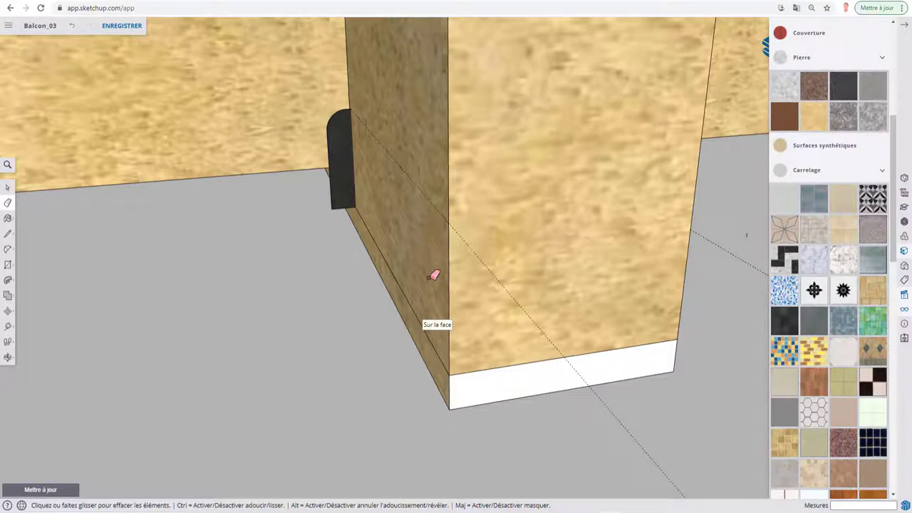
{"action": "mouse_move", "coordinate": [568, 306]}
{"action": "middle_mouse_down"}
{"action": "mouse_move", "coordinate": [376, 308]}
{"action": "mouse_move", "coordinate": [397, 315]}
{"action": "middle_mouse_up"}
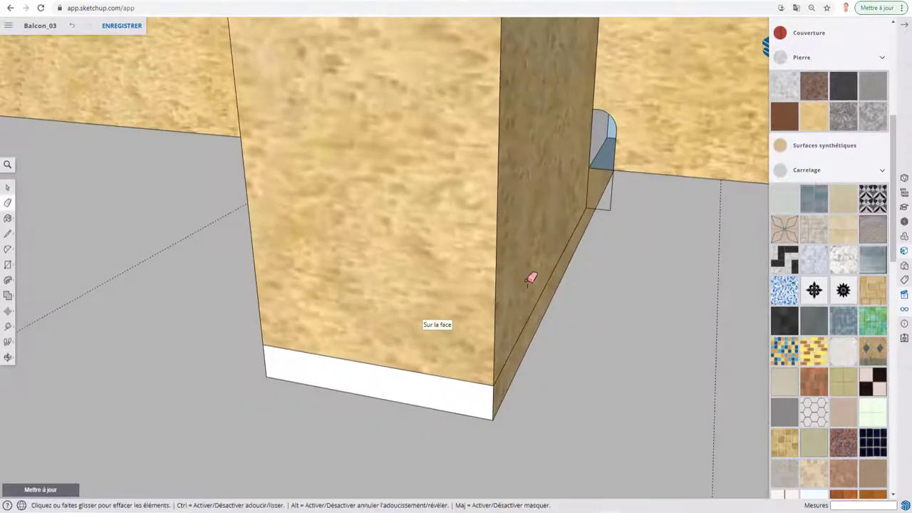
{"action": "mouse_move", "coordinate": [527, 288]}
{"action": "middle_mouse_down"}
{"action": "mouse_move", "coordinate": [662, 281]}
{"action": "mouse_move", "coordinate": [501, 273]}
{"action": "mouse_move", "coordinate": [506, 280]}
{"action": "middle_mouse_up"}
{"action": "key", "text": "space"}
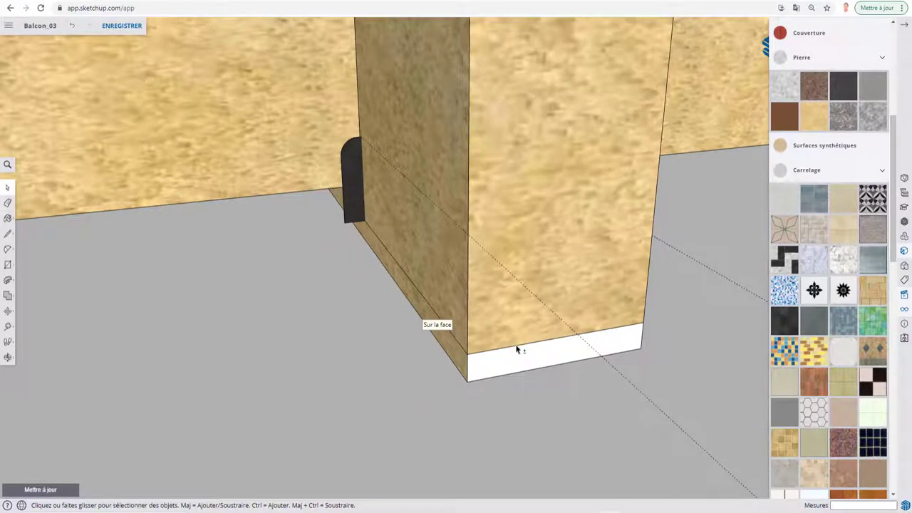
Step: Add the diagonal wall-base edge to the path and sweep the dark profile along it with Follow Me
{"action": "left_click", "coordinate": [423, 303], "text": "shift"}
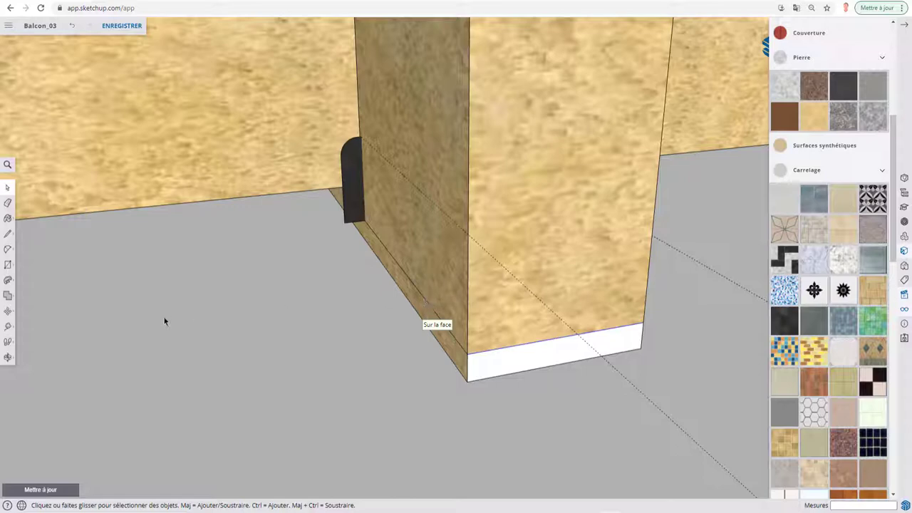
{"action": "left_click", "coordinate": [8, 281]}
{"action": "left_click", "coordinate": [33, 283]}
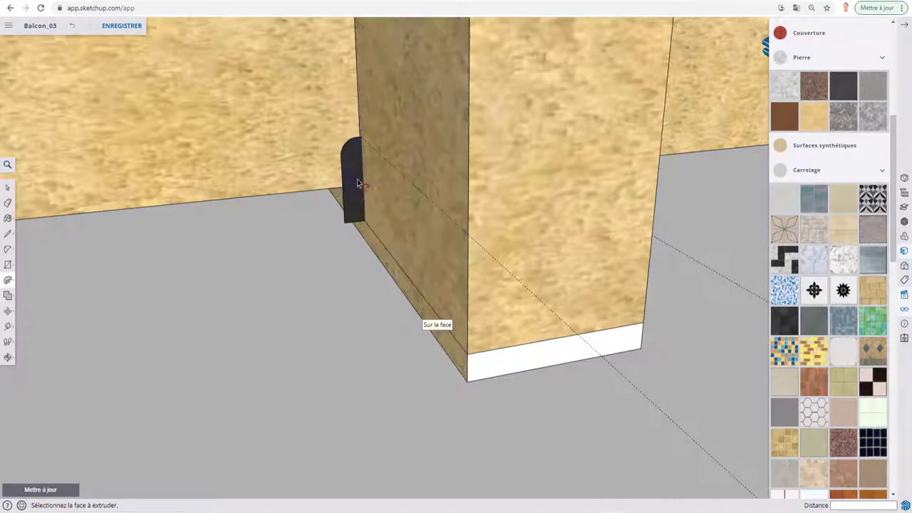
{"action": "left_click", "coordinate": [357, 181]}
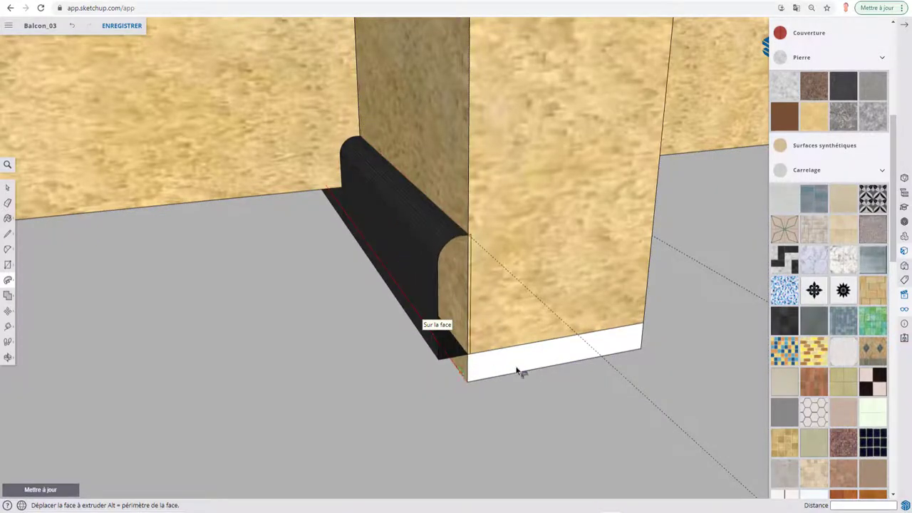
{"action": "left_click", "coordinate": [350, 216]}
{"action": "left_click", "coordinate": [419, 285]}
{"action": "scroll", "coordinate": [424, 278], "scroll_direction": "up", "scroll_amount": 2}
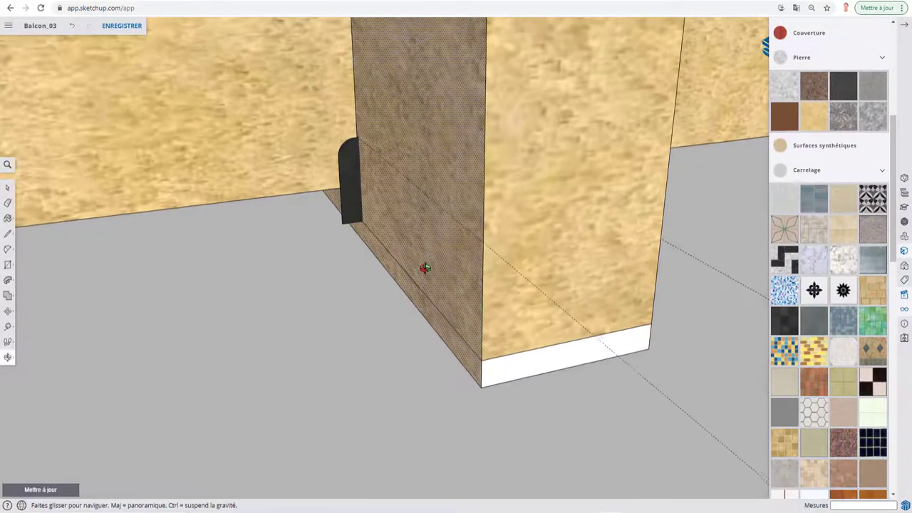
Step: Pick the dark profile again, then undo the extrusion along the wall base
{"action": "left_click", "coordinate": [348, 186]}
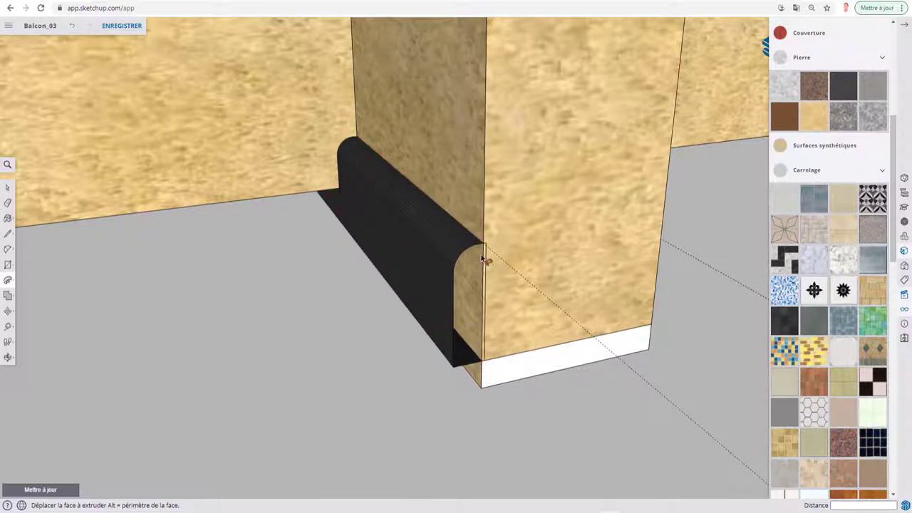
{"action": "mouse_move", "coordinate": [519, 282]}
{"action": "middle_mouse_down"}
{"action": "mouse_move", "coordinate": [399, 287]}
{"action": "mouse_move", "coordinate": [393, 273]}
{"action": "mouse_move", "coordinate": [452, 277]}
{"action": "mouse_move", "coordinate": [363, 228]}
{"action": "mouse_move", "coordinate": [436, 302]}
{"action": "middle_mouse_up"}
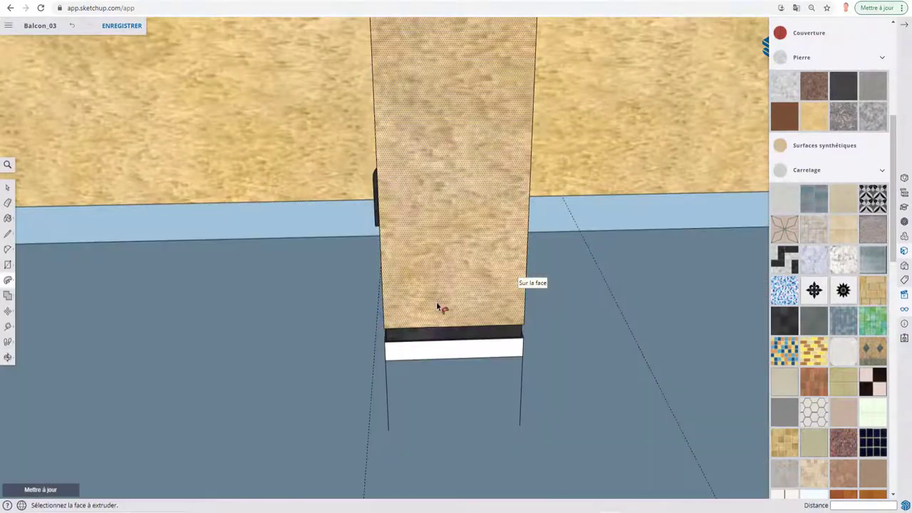
{"action": "key", "text": "ctrl+z"}
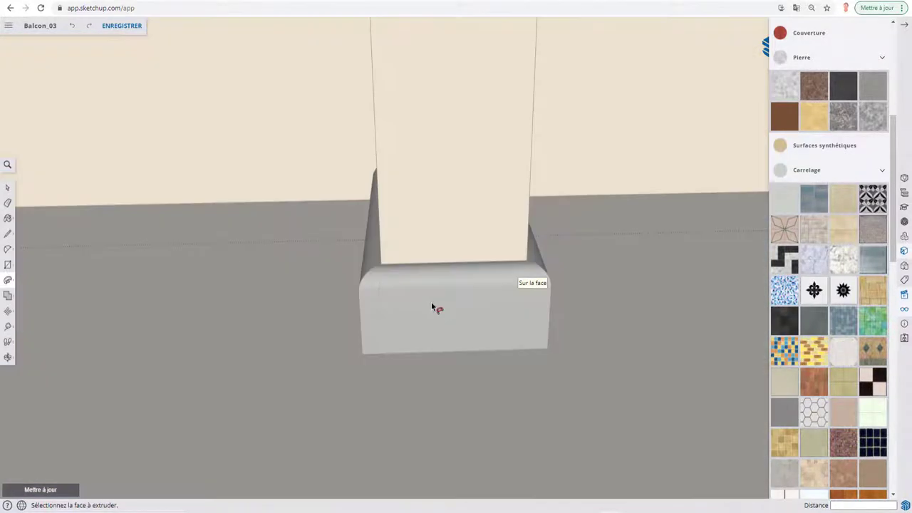
{"action": "middle_click_drag", "start_coordinate": [431, 307], "coordinate": [406, 347]}
{"action": "key", "text": "space"}
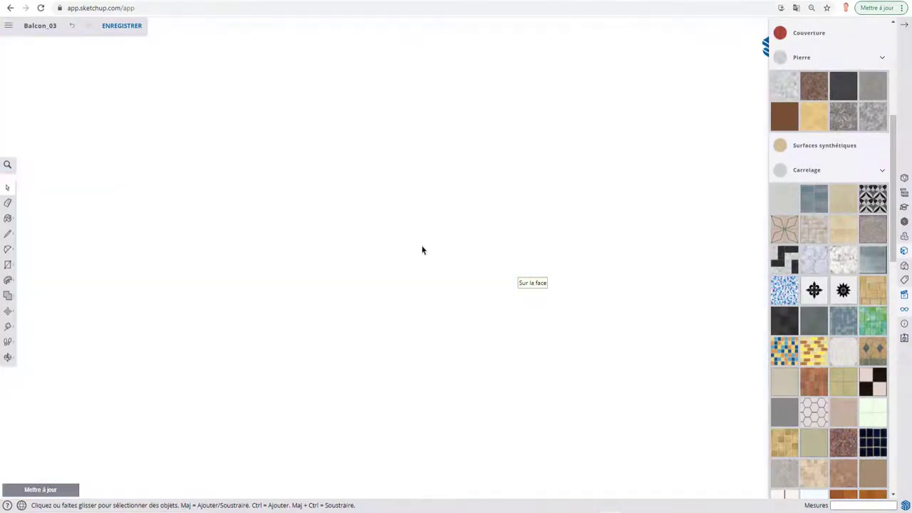
{"action": "scroll", "coordinate": [422, 253], "scroll_direction": "down", "scroll_amount": 5}
{"action": "scroll", "coordinate": [422, 252], "scroll_direction": "down", "scroll_amount": 3}
Step: Draw a rectangle beside the balcony and offset an inner rectangle inside it
{"action": "mouse_move", "coordinate": [422, 252]}
{"action": "middle_mouse_down"}
{"action": "mouse_move", "coordinate": [554, 212]}
{"action": "mouse_move", "coordinate": [450, 244]}
{"action": "mouse_move", "coordinate": [456, 255]}
{"action": "middle_mouse_up"}
{"action": "key", "text": "r"}
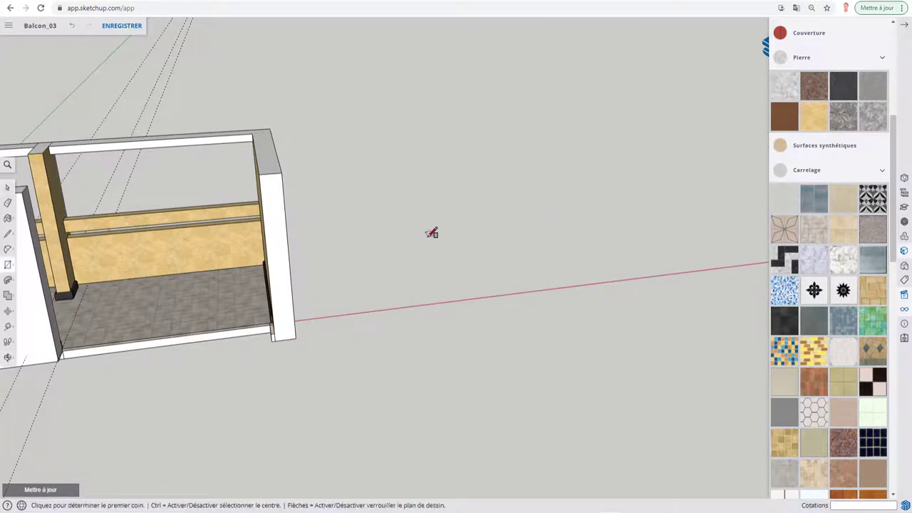
{"action": "left_click", "coordinate": [427, 235]}
{"action": "left_click", "coordinate": [536, 280]}
{"action": "scroll", "coordinate": [539, 271], "scroll_direction": "up", "scroll_amount": 2}
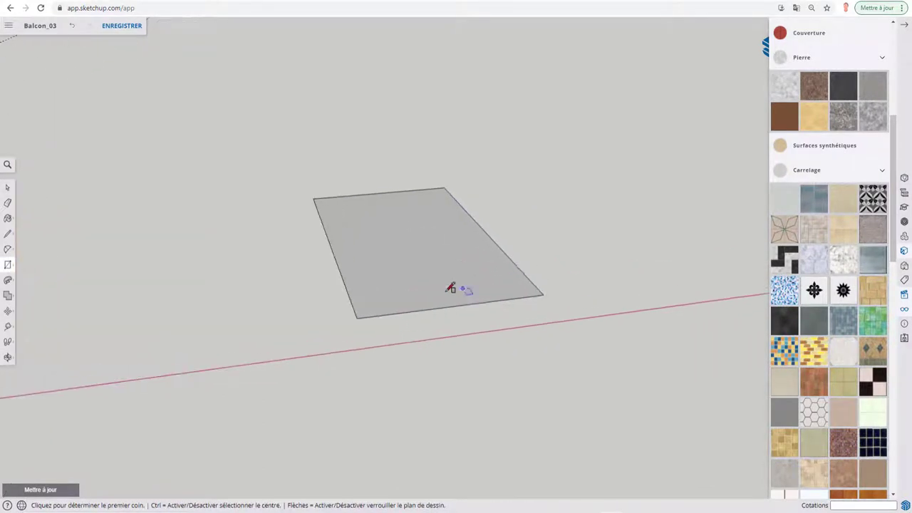
{"action": "scroll", "coordinate": [452, 287], "scroll_direction": "up", "scroll_amount": 2}
{"action": "scroll", "coordinate": [413, 275], "scroll_direction": "up", "scroll_amount": 2}
{"action": "scroll", "coordinate": [451, 266], "scroll_direction": "up", "scroll_amount": 2}
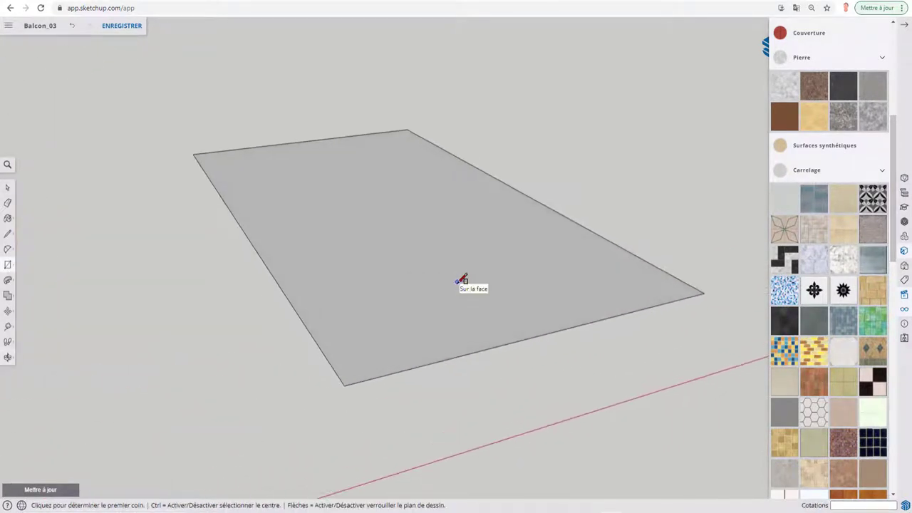
{"action": "key", "text": "f"}
{"action": "left_click", "coordinate": [443, 344]}
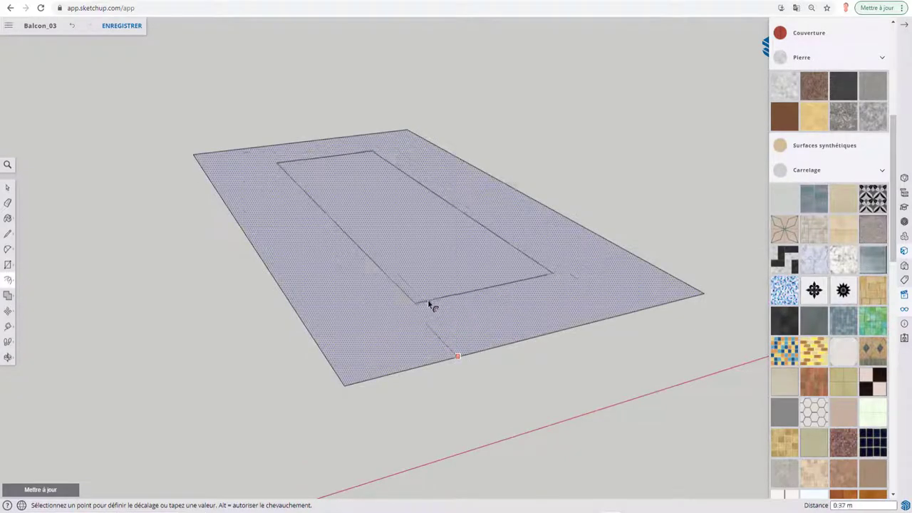
{"action": "left_click", "coordinate": [428, 299]}
{"action": "scroll", "coordinate": [334, 222], "scroll_direction": "up", "scroll_amount": 2}
{"action": "scroll", "coordinate": [397, 254], "scroll_direction": "up", "scroll_amount": 2}
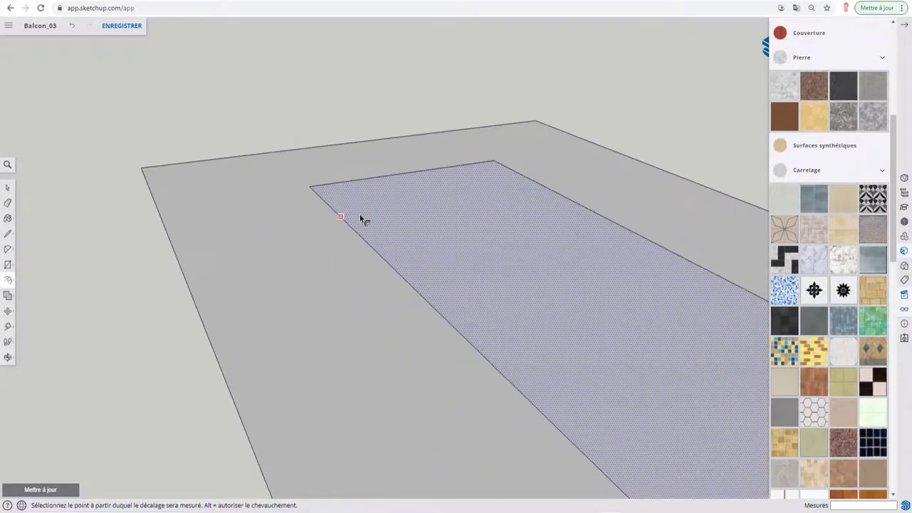
Step: Draw a small rectangle at the slab's inner corner and raise it into a 0.08 m block
{"action": "key", "text": "r"}
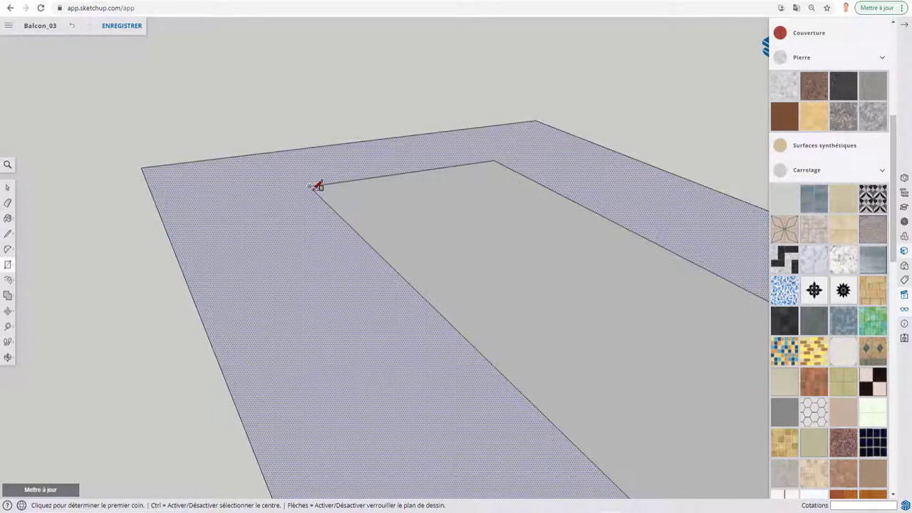
{"action": "left_click", "coordinate": [310, 186]}
{"action": "left_click", "coordinate": [292, 199]}
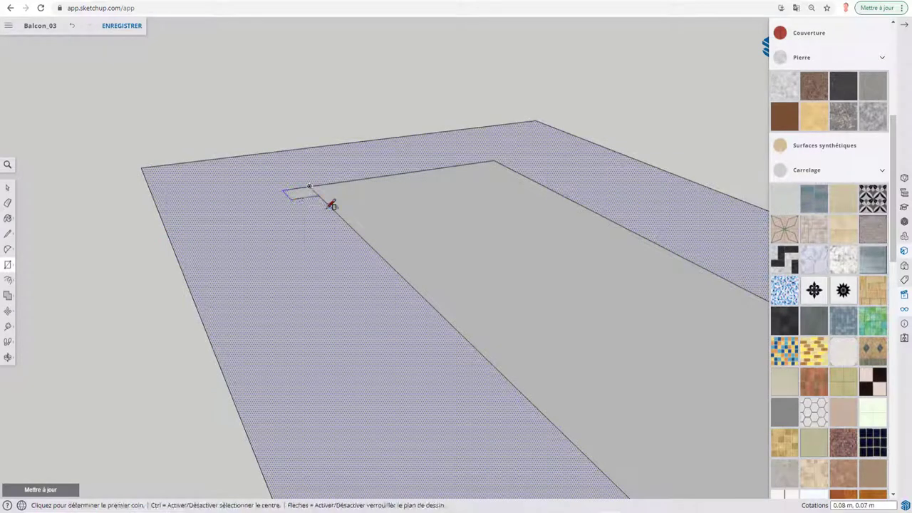
{"action": "scroll", "coordinate": [314, 208], "scroll_direction": "up", "scroll_amount": 2}
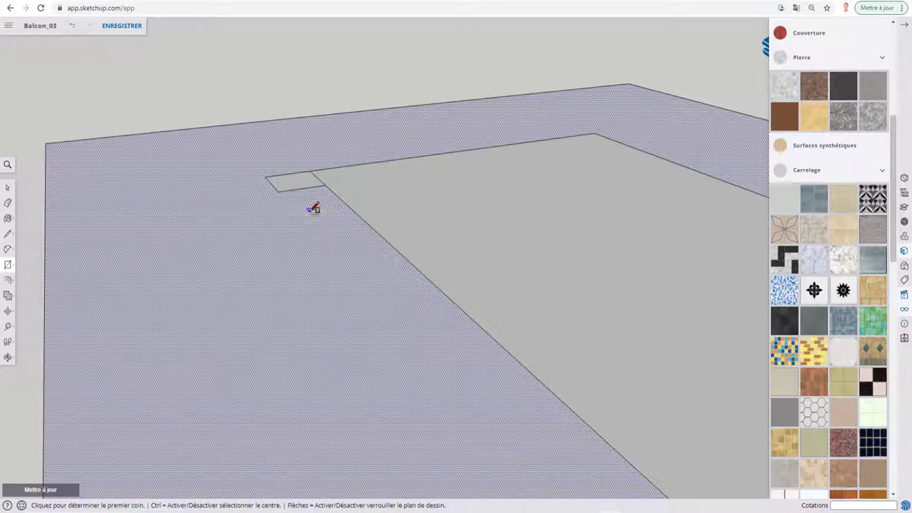
{"action": "key", "text": "p"}
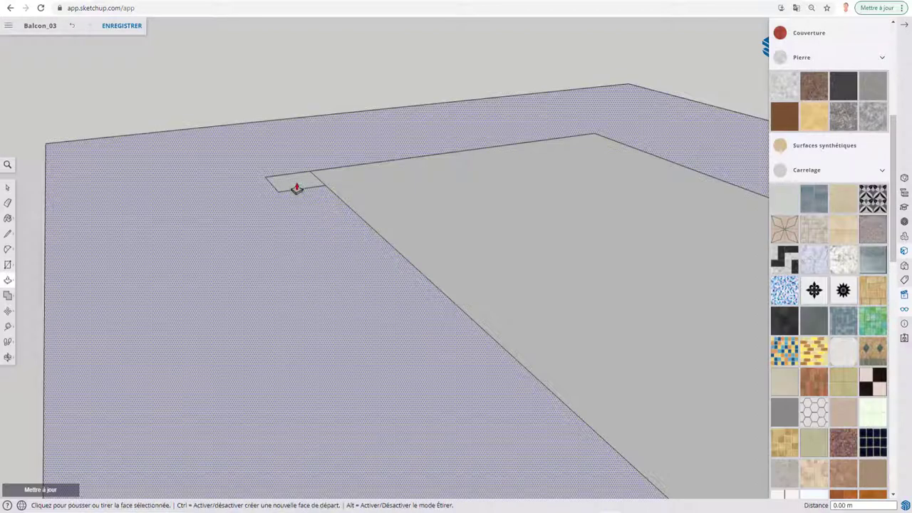
{"action": "left_click", "coordinate": [296, 185]}
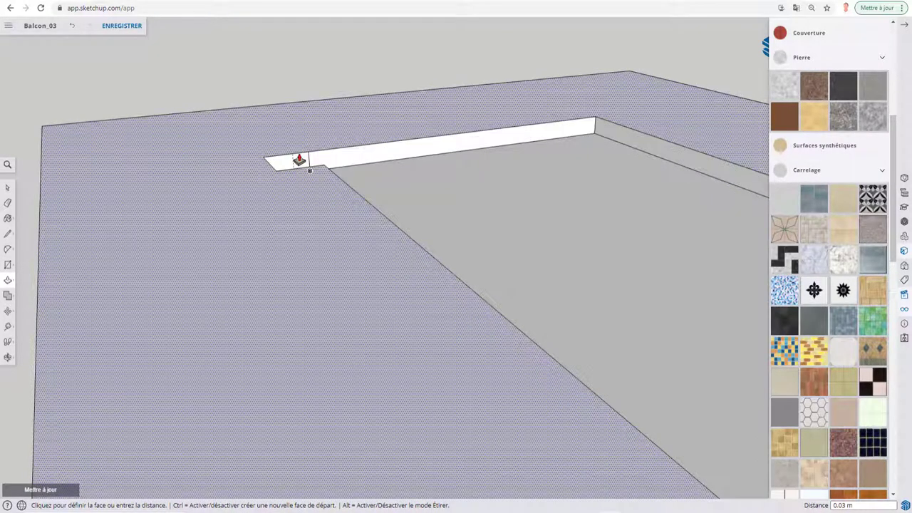
{"action": "left_click", "coordinate": [299, 164]}
{"action": "left_click", "coordinate": [299, 186]}
{"action": "left_click", "coordinate": [299, 133]}
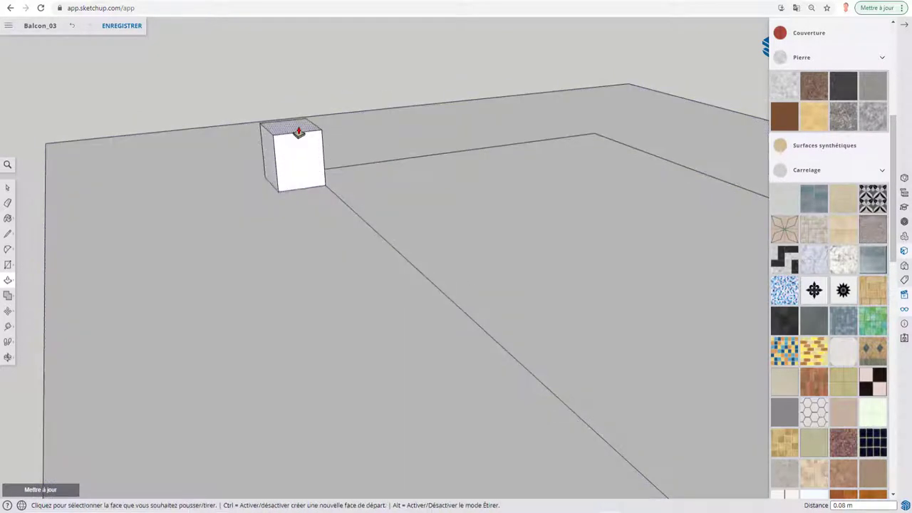
{"action": "middle_click_drag", "start_coordinate": [306, 167], "coordinate": [302, 154]}
{"action": "scroll", "coordinate": [302, 154], "scroll_direction": "up", "scroll_amount": 2}
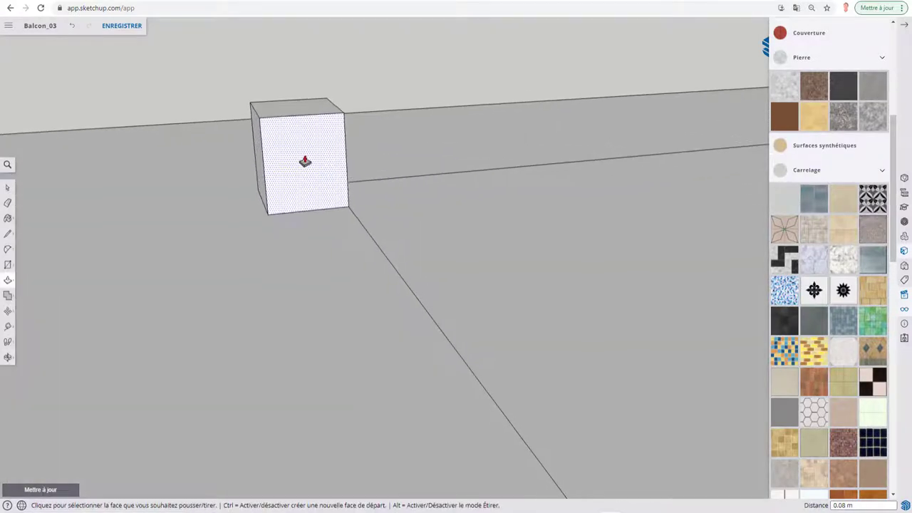
Step: Draw an arc on the block's face and push away the corner sliver to round its top edge
{"action": "key", "text": "a"}
{"action": "left_click", "coordinate": [262, 149]}
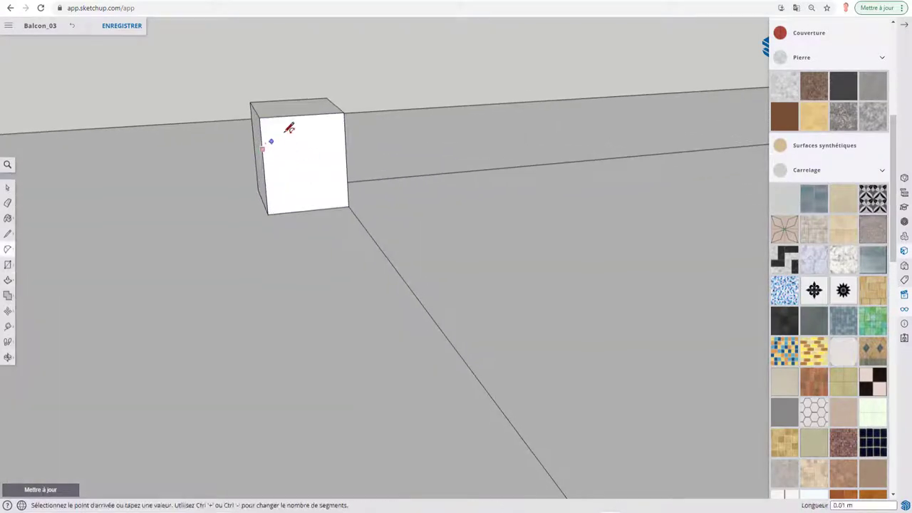
{"action": "left_click", "coordinate": [291, 115]}
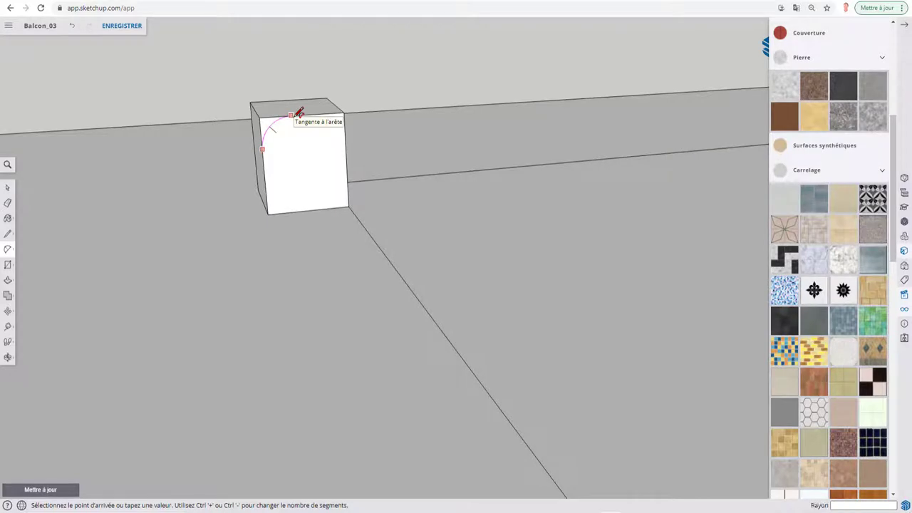
{"action": "left_click", "coordinate": [299, 156]}
{"action": "key", "text": "p"}
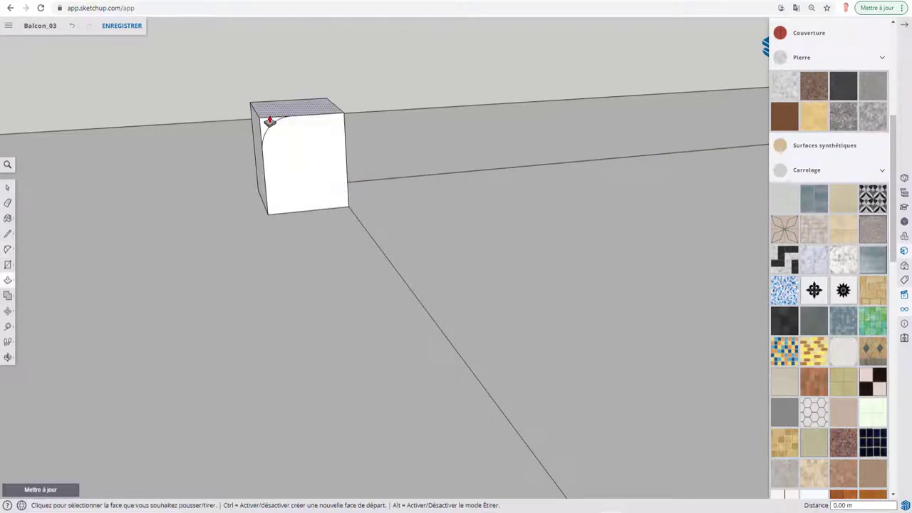
{"action": "left_click", "coordinate": [266, 125]}
{"action": "left_click", "coordinate": [250, 106]}
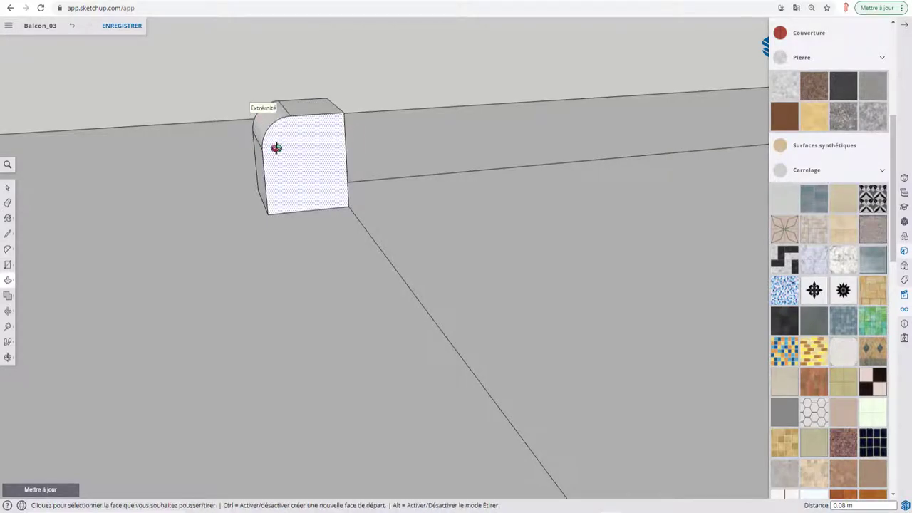
{"action": "scroll", "coordinate": [279, 157], "scroll_direction": "down", "scroll_amount": 2}
{"action": "scroll", "coordinate": [307, 203], "scroll_direction": "down", "scroll_amount": 2}
Step: Fillet the inner rectangle's near corner with an arc
{"action": "scroll", "coordinate": [313, 216], "scroll_direction": "down", "scroll_amount": 2}
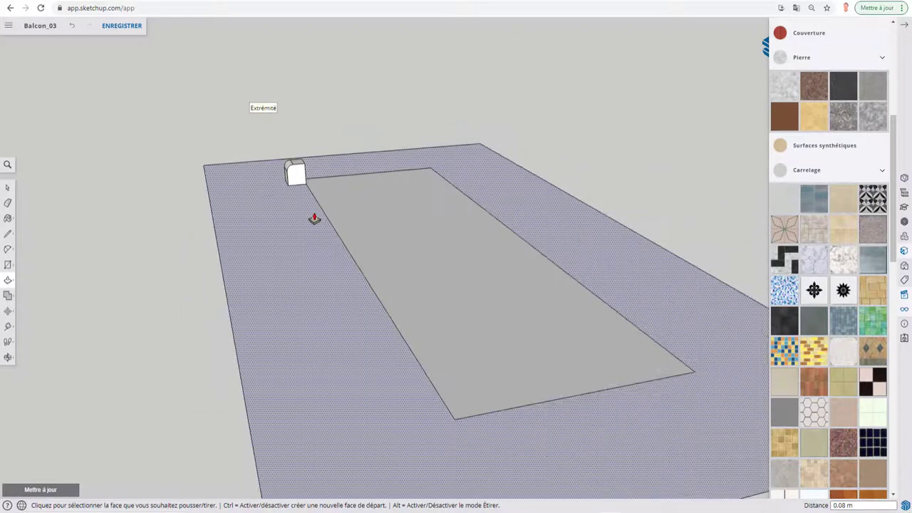
{"action": "key", "text": "a"}
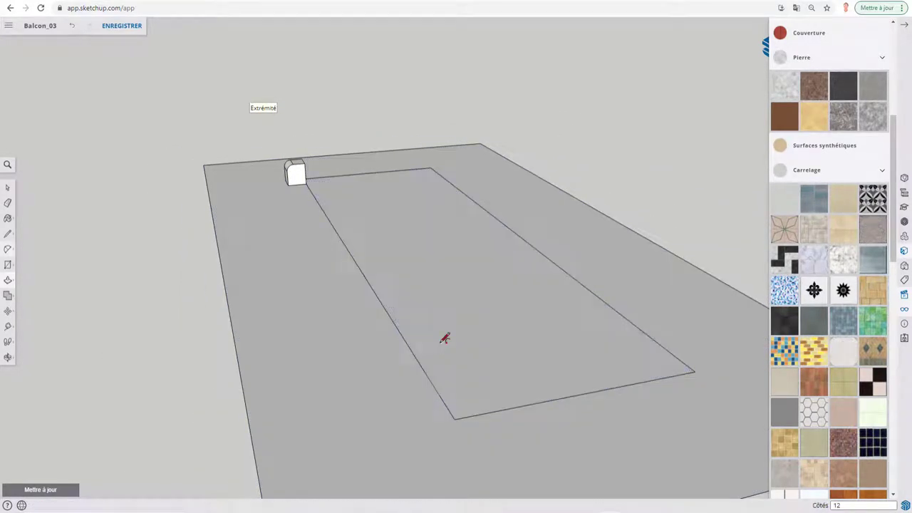
{"action": "left_click", "coordinate": [430, 378]}
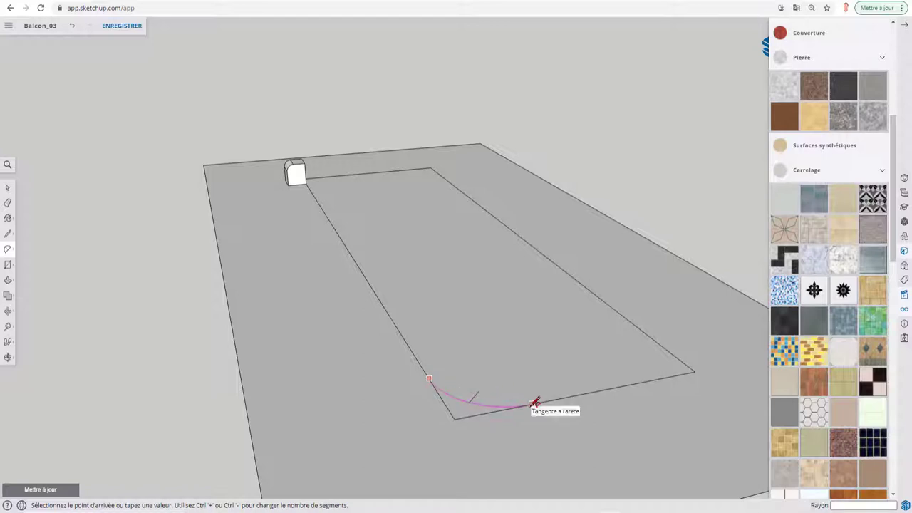
{"action": "double_click", "coordinate": [536, 402]}
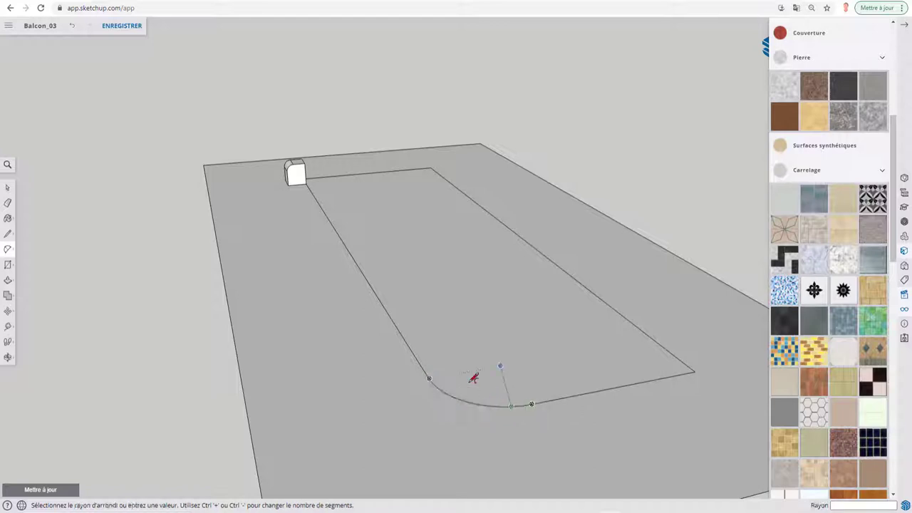
Step: Sweep the block's rounded profile along the inner rectangle's edges with Follow Me
{"action": "left_click", "coordinate": [8, 281]}
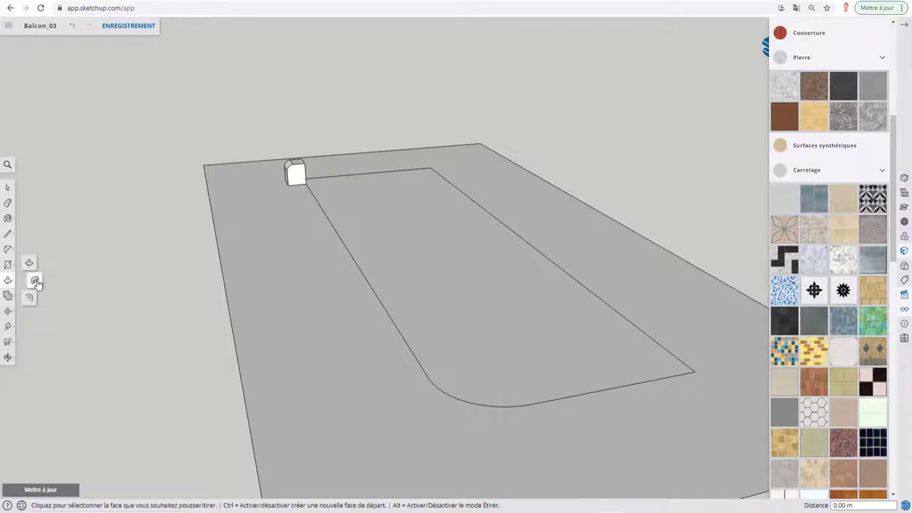
{"action": "left_click", "coordinate": [296, 177]}
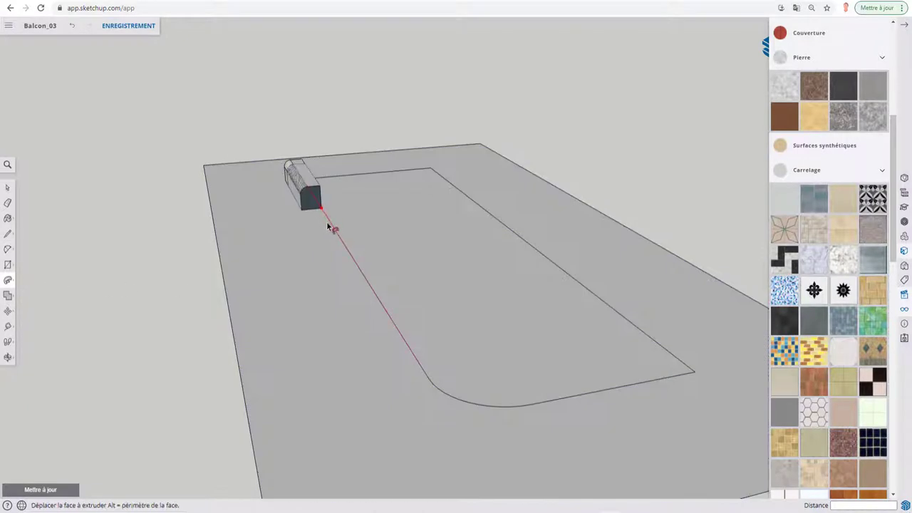
{"action": "left_click", "coordinate": [434, 169]}
{"action": "mouse_move", "coordinate": [489, 234]}
{"action": "middle_mouse_down"}
{"action": "mouse_move", "coordinate": [313, 222]}
{"action": "mouse_move", "coordinate": [444, 236]}
{"action": "middle_mouse_up"}
{"action": "scroll", "coordinate": [444, 236], "scroll_direction": "down", "scroll_amount": 4}
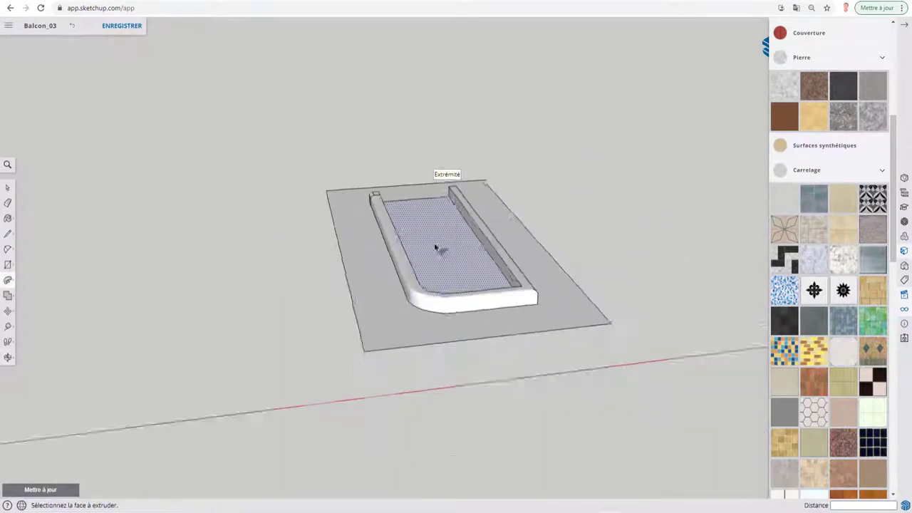
{"action": "scroll", "coordinate": [437, 246], "scroll_direction": "down", "scroll_amount": 2}
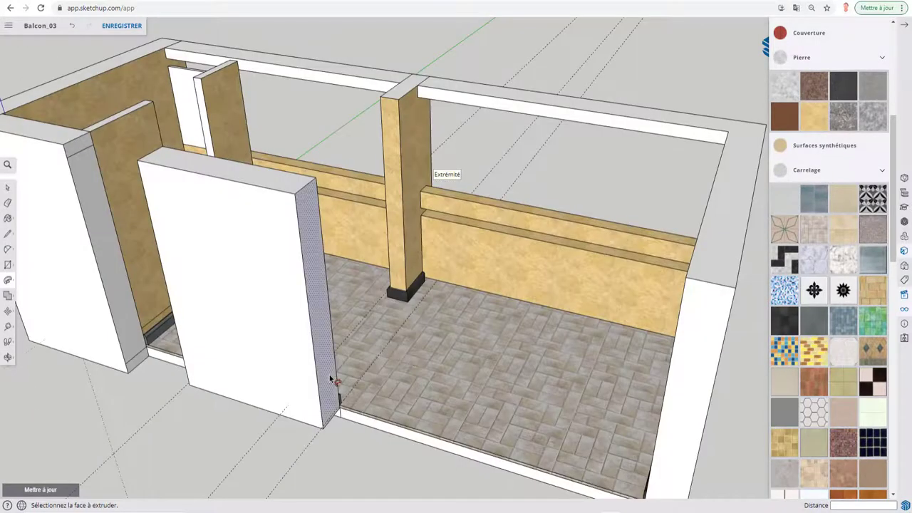
{"action": "scroll", "coordinate": [557, 361], "scroll_direction": "down", "scroll_amount": 2}
{"action": "scroll", "coordinate": [572, 365], "scroll_direction": "down", "scroll_amount": 2}
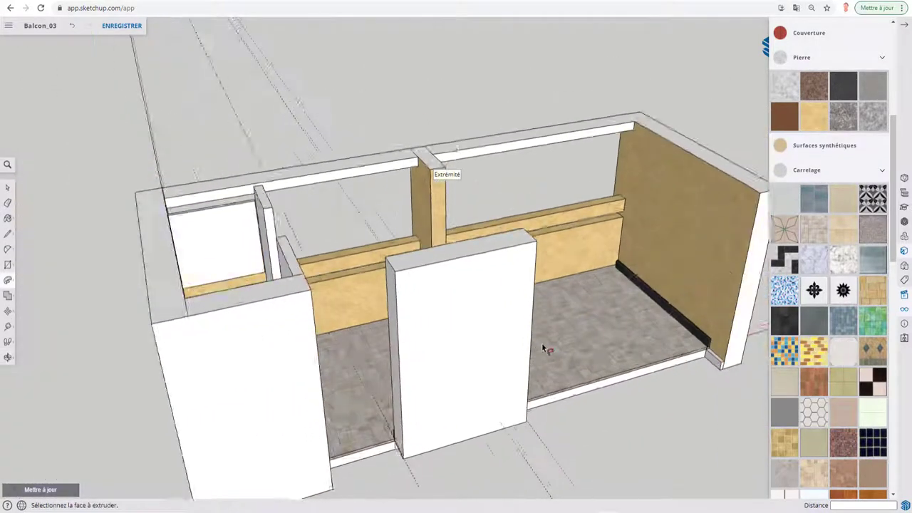
{"action": "scroll", "coordinate": [546, 347], "scroll_direction": "down", "scroll_amount": 2}
{"action": "scroll", "coordinate": [569, 335], "scroll_direction": "down", "scroll_amount": 2}
{"action": "key", "text": "p"}
{"action": "mouse_move", "coordinate": [525, 320]}
{"action": "middle_mouse_down"}
{"action": "mouse_move", "coordinate": [489, 312]}
{"action": "mouse_move", "coordinate": [482, 320]}
{"action": "middle_mouse_up"}
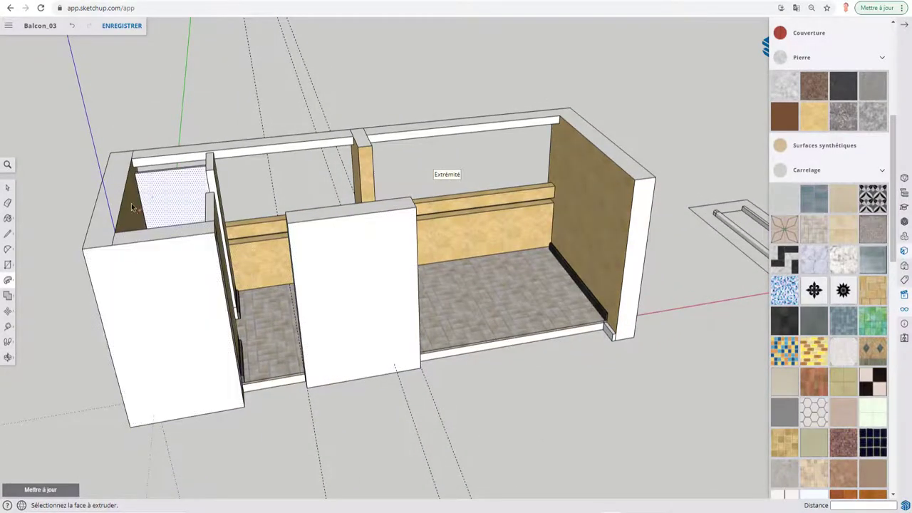
{"action": "middle_click_drag", "start_coordinate": [393, 285], "coordinate": [540, 292]}
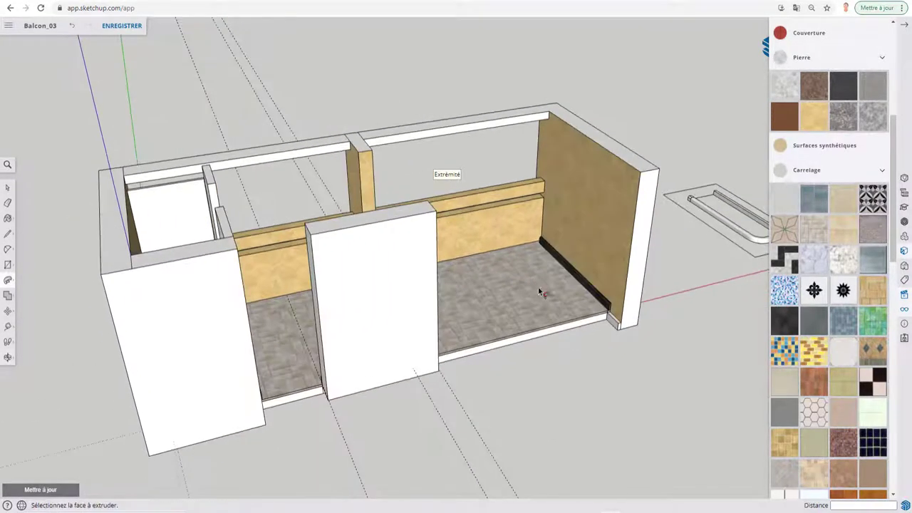